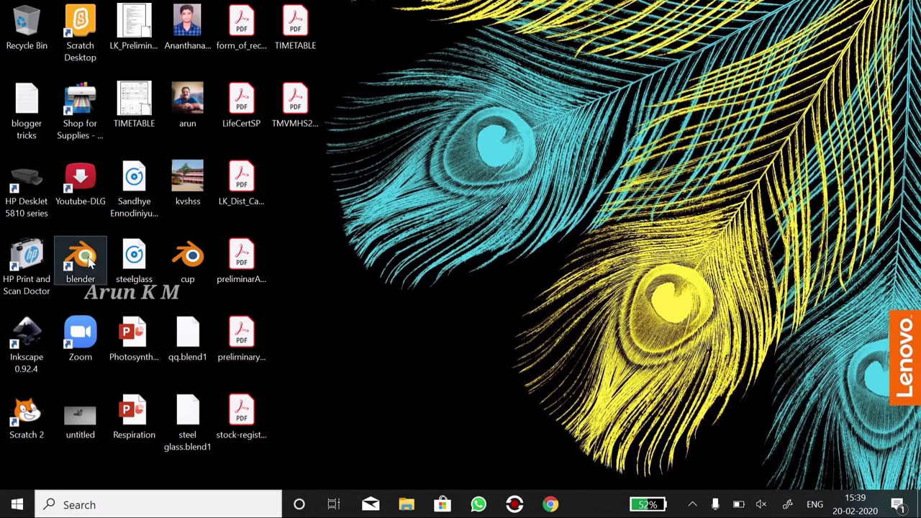
Launch Blender 2.81a from its desktop shortcut.
double_click(87, 261)
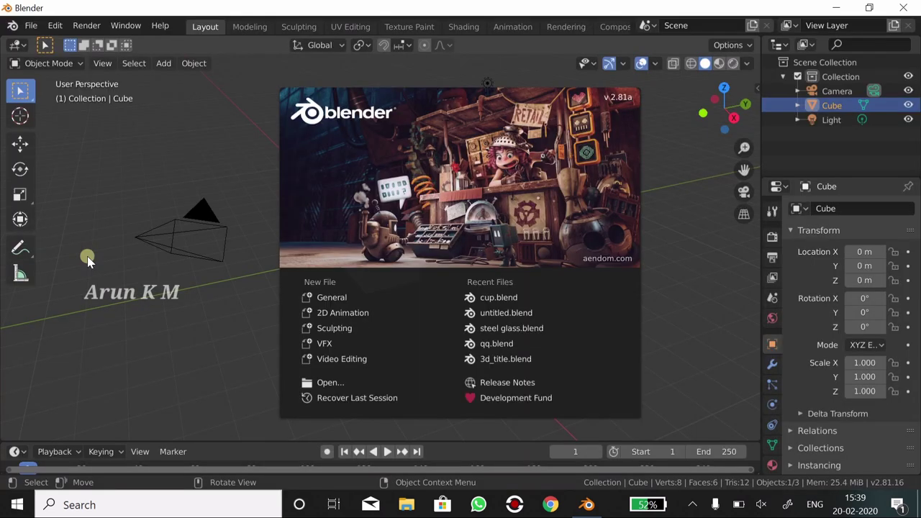
Dismiss the splash, delete the default cube and add a cylinder mesh at the origin.
left_click(502, 183)
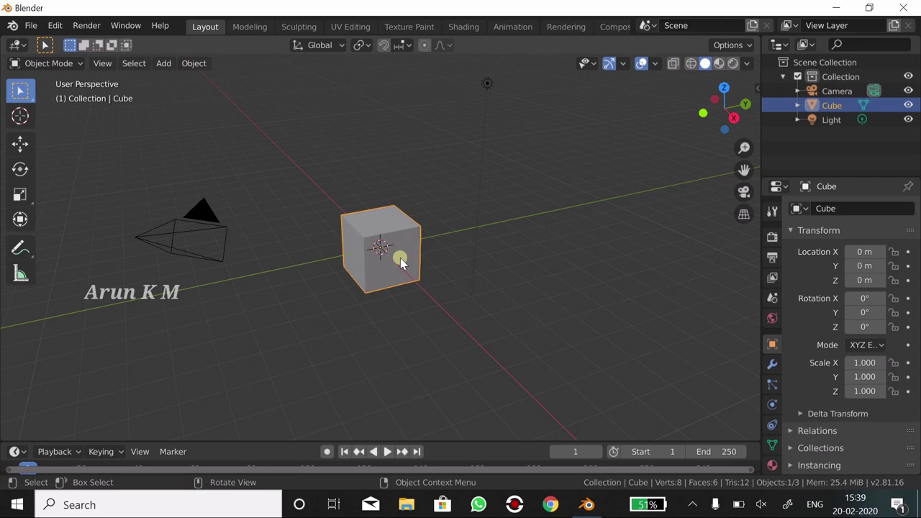
key("Delete")
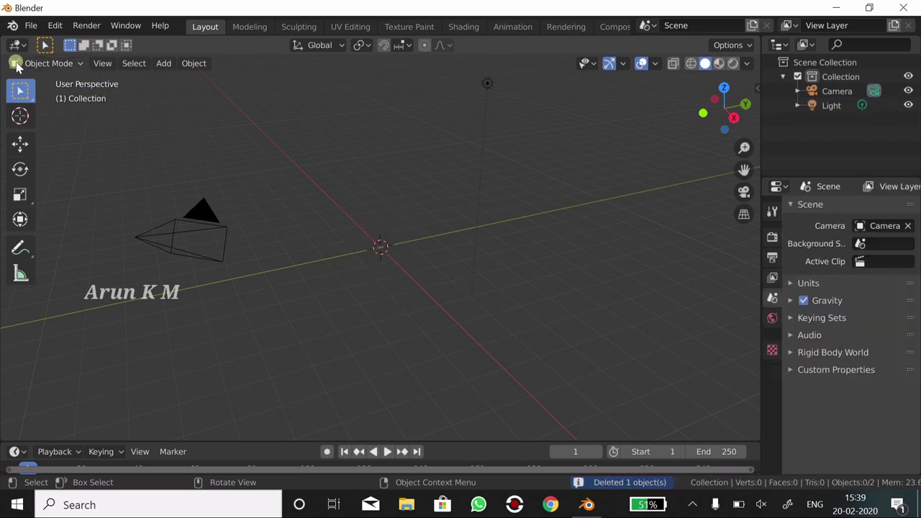
left_click(163, 63)
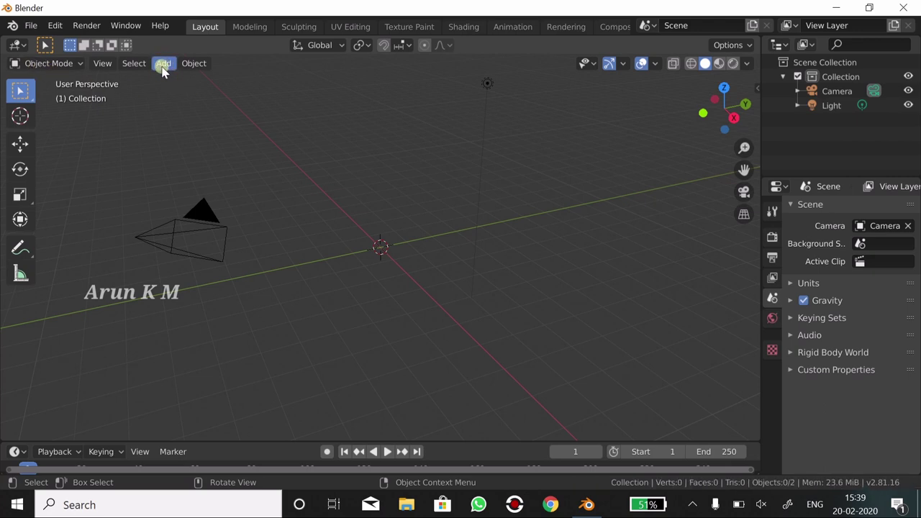
left_click(163, 63)
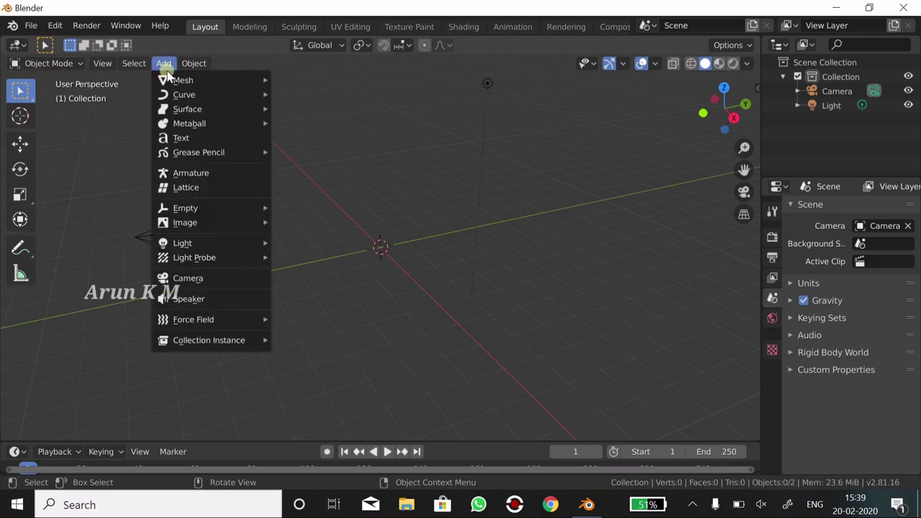
mouse_move(183, 80)
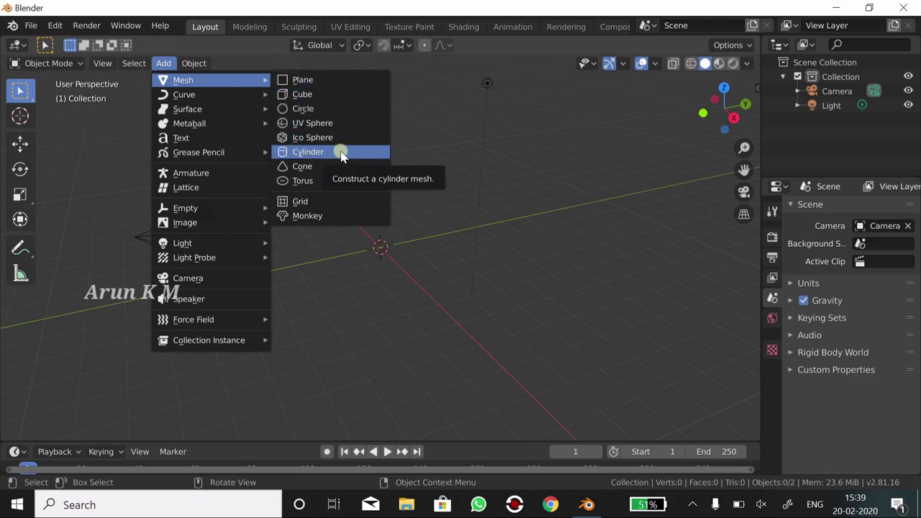
left_click(341, 156)
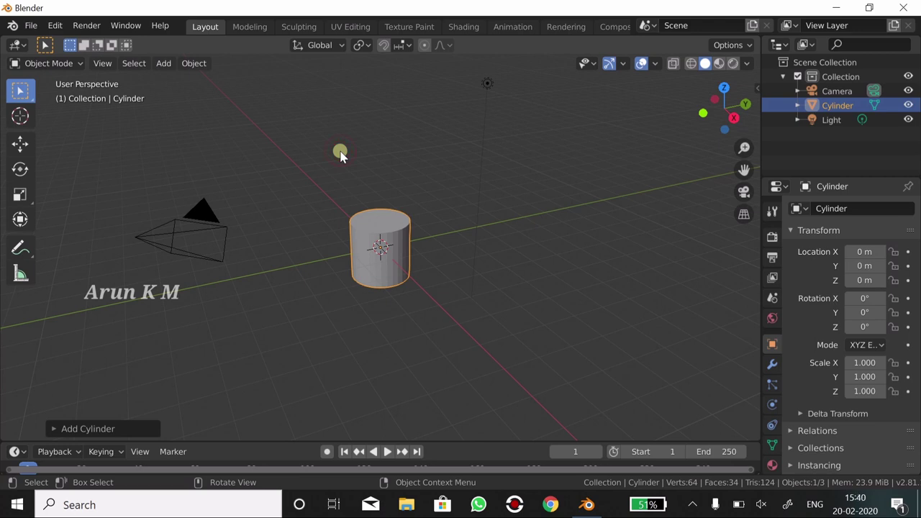
scroll(456, 283, "up", 3)
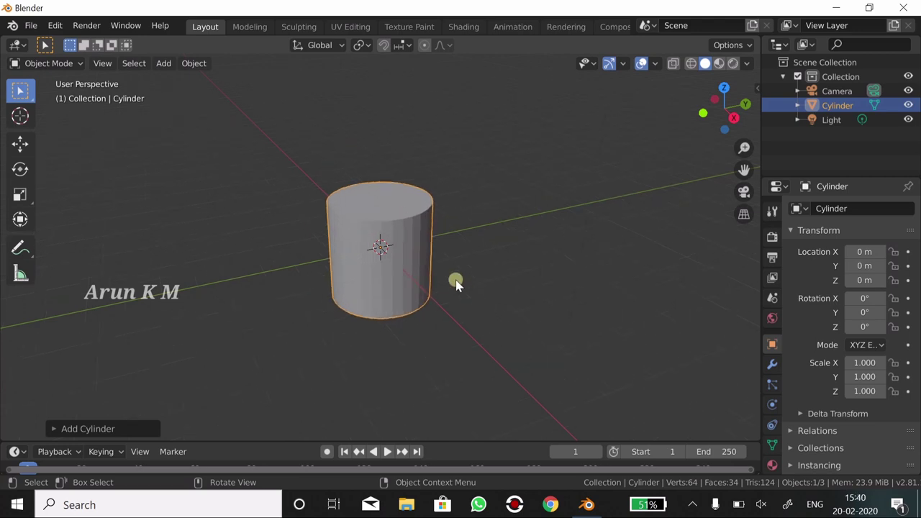
scroll(456, 283, "up", 1)
scroll(456, 282, "up", 1)
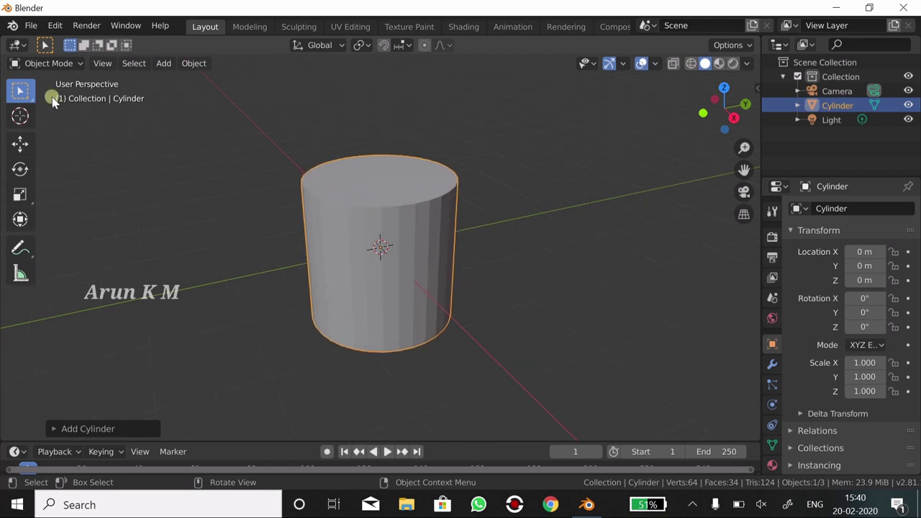
In Edit Mode, subdivide the cylinder with 6 cuts, then deselect everything.
left_click(81, 68)
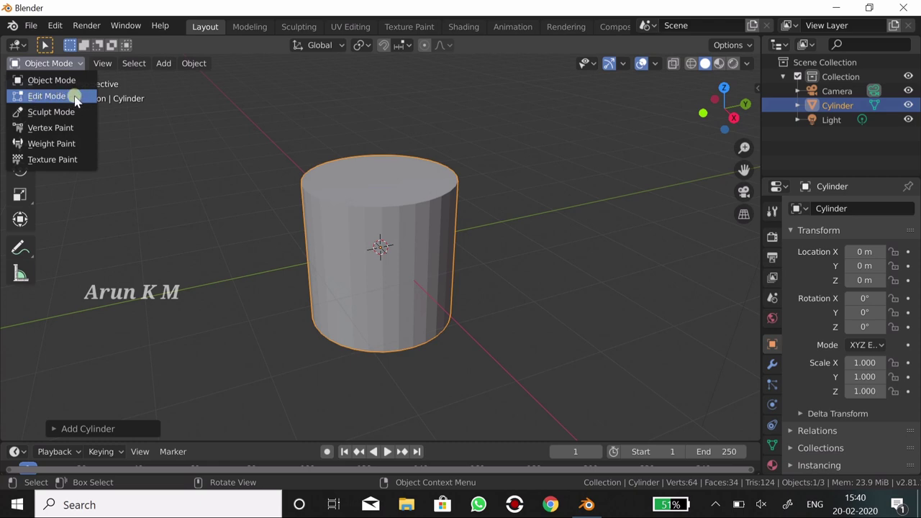
left_click(75, 97)
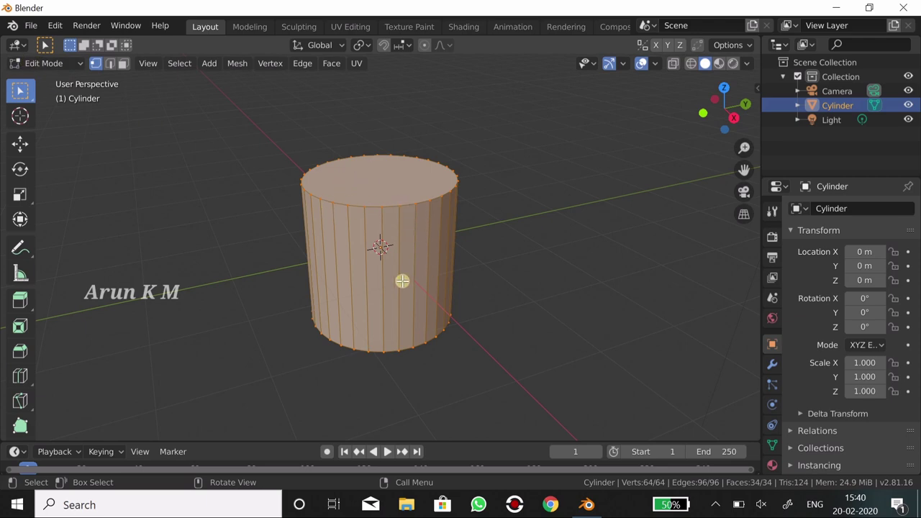
right_click(357, 231)
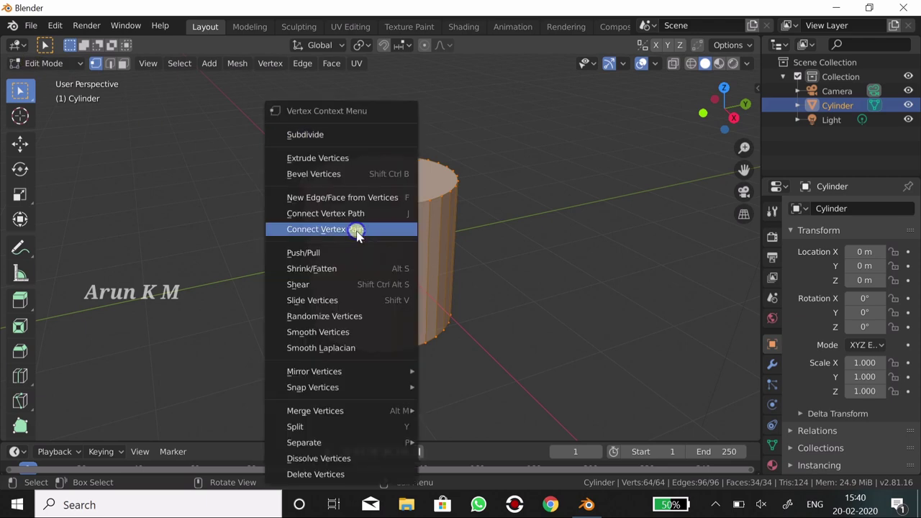
left_click(339, 136)
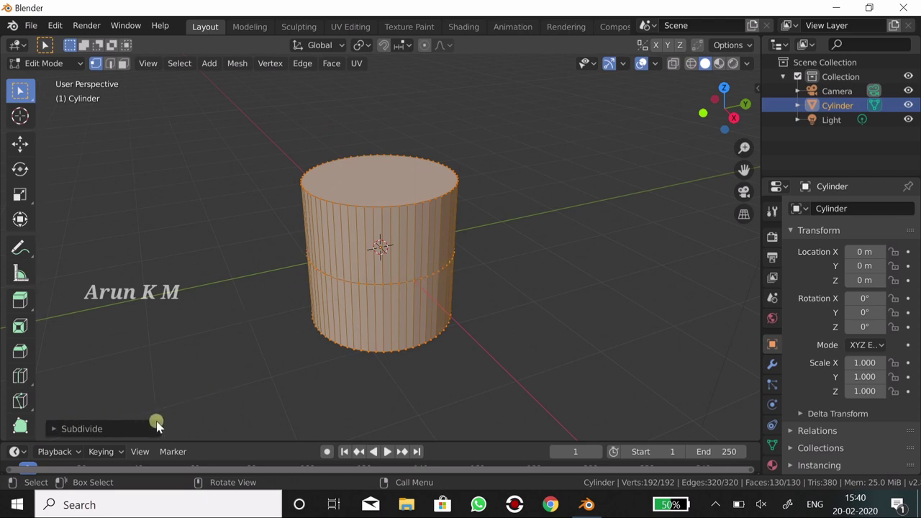
left_click(112, 428)
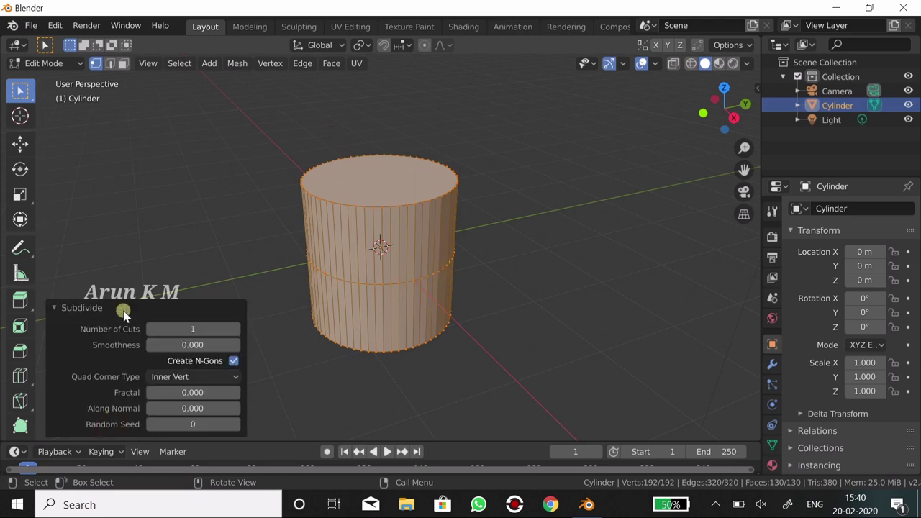
mouse_move(193, 329)
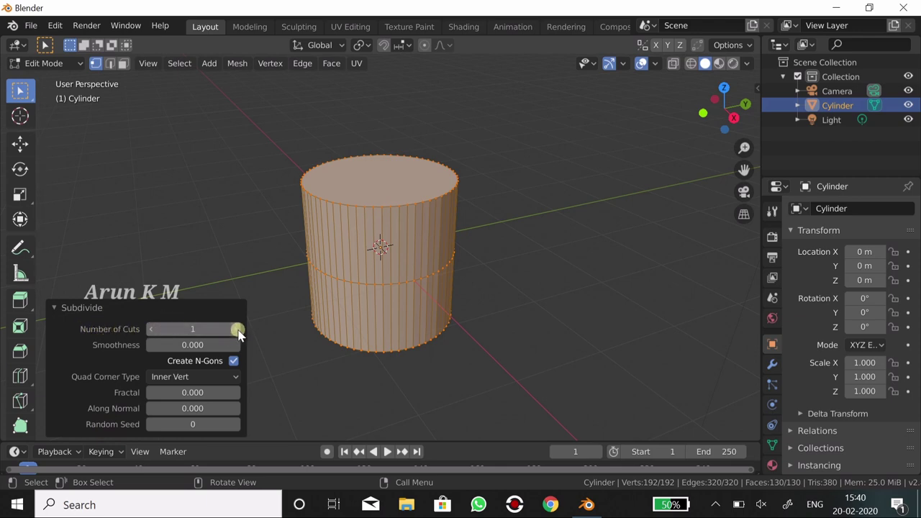
left_click(236, 329)
left_click(236, 329)
left_click(236, 329)
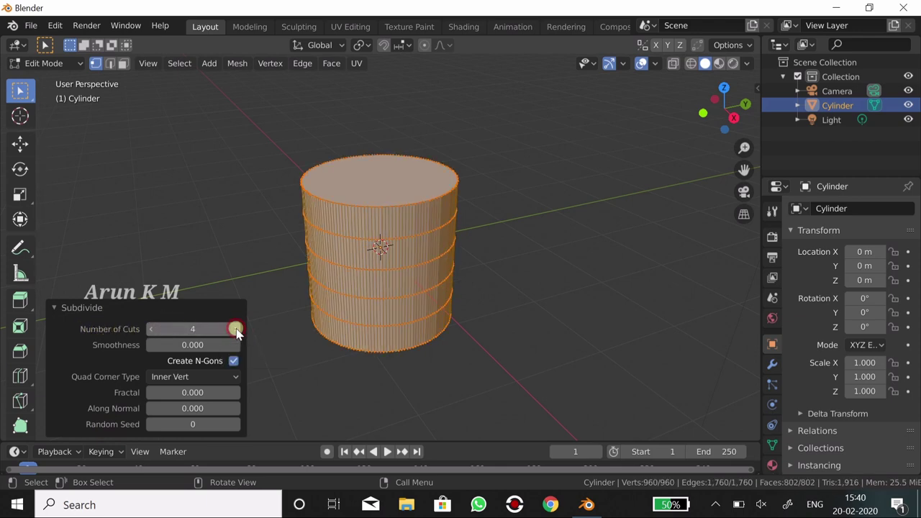
left_click(237, 329)
left_click(236, 329)
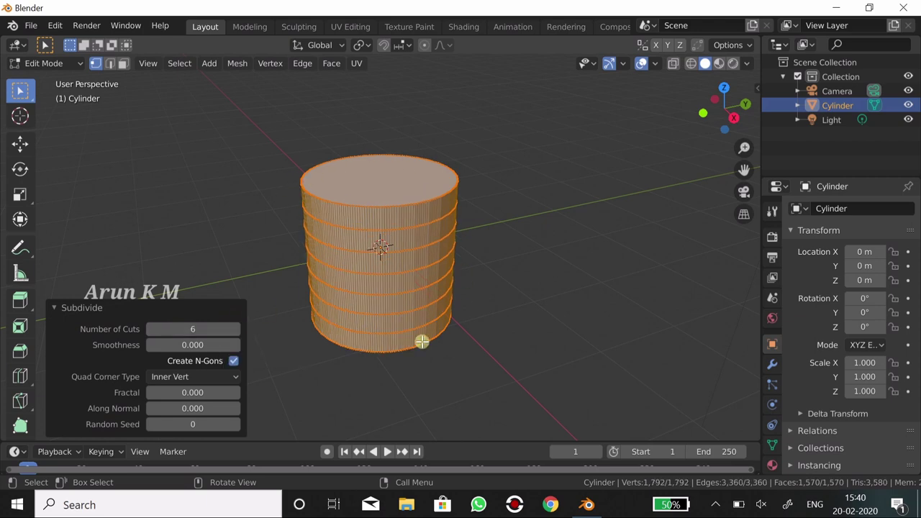
left_click(569, 137)
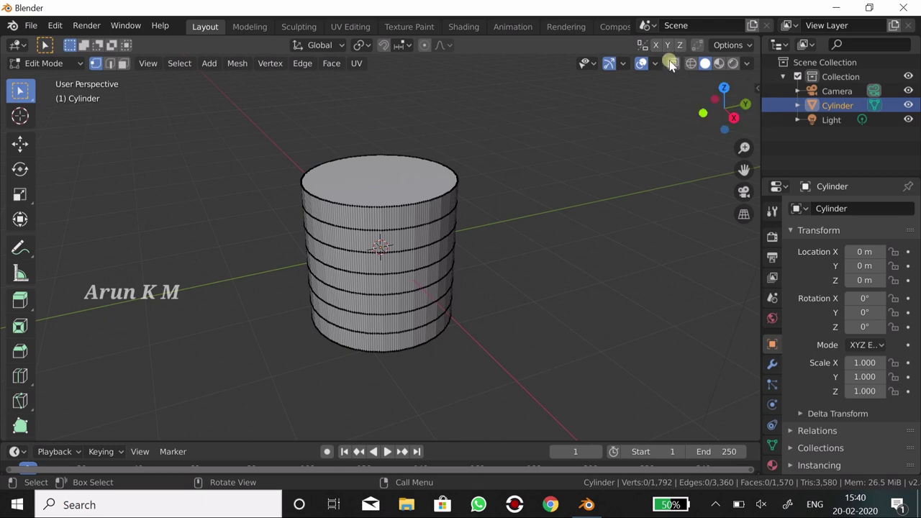
Turn on X-Ray and orbit to a flatter view of the cylinder.
left_click(670, 65)
left_click(672, 66)
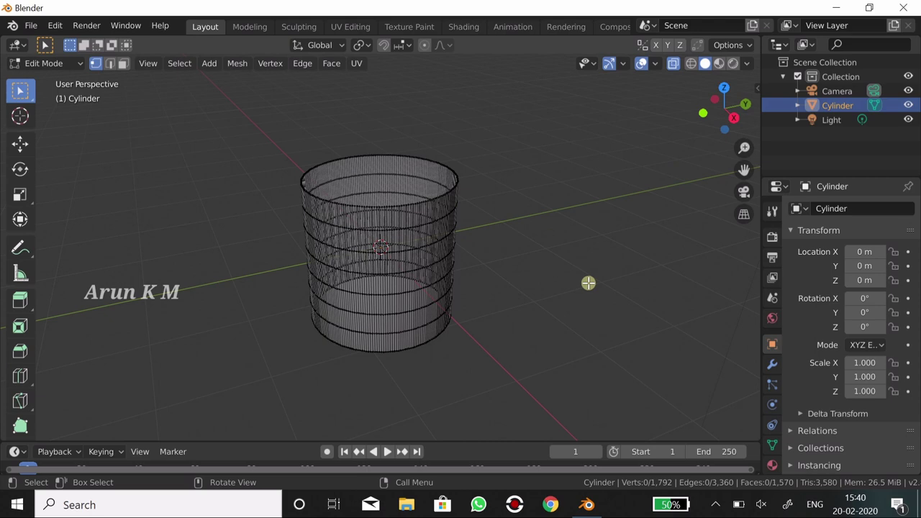
middle_click_drag(588, 282, 586, 264)
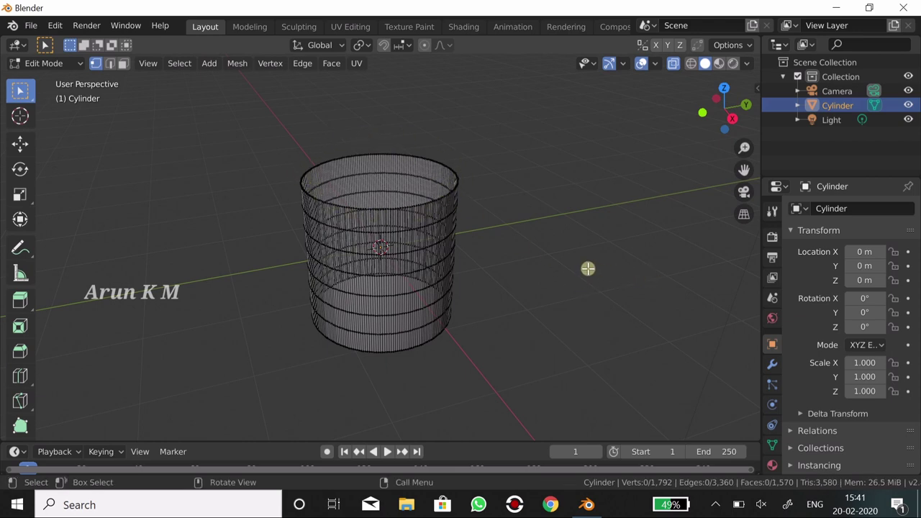
mouse_move(588, 269)
middle_mouse_down()
mouse_move(569, 266)
mouse_move(570, 253)
mouse_move(531, 274)
middle_mouse_up()
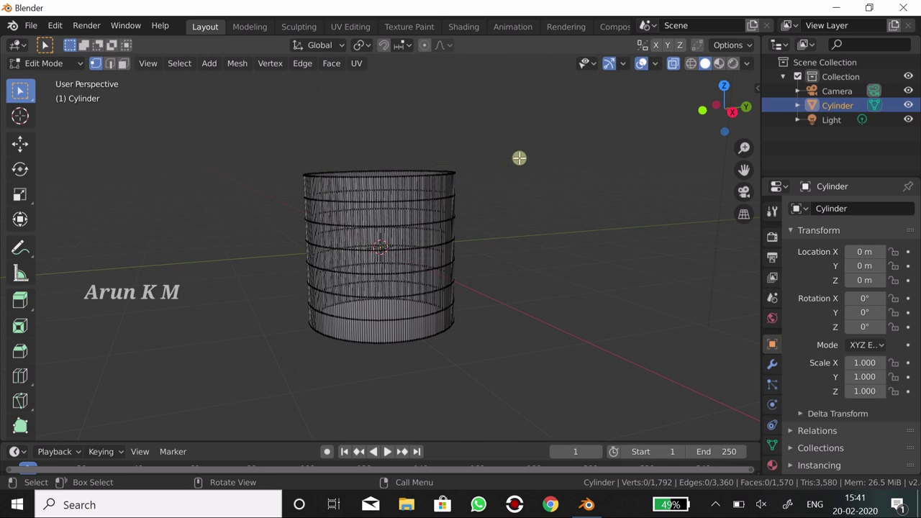
Box-select the cylinder's top vertices and delete them to open the top.
key("b")
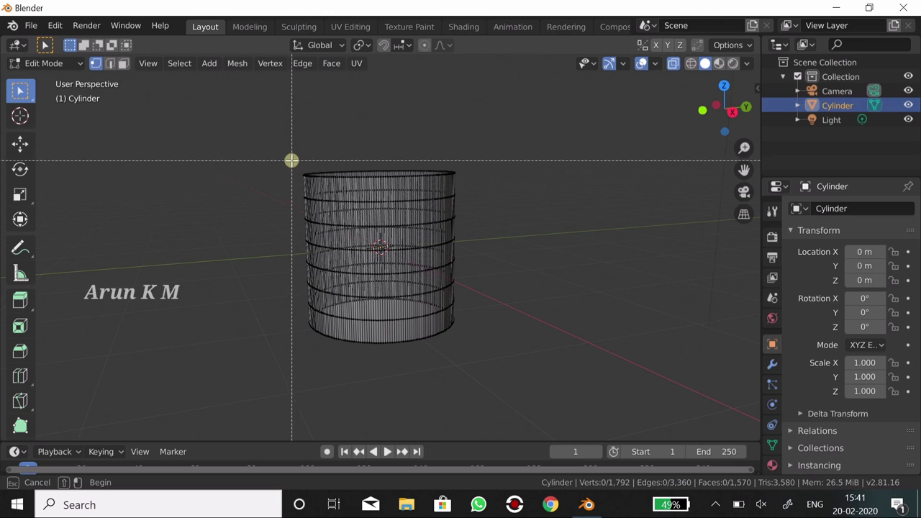
mouse_move(292, 159)
left_mouse_down()
mouse_move(359, 182)
mouse_move(464, 180)
left_mouse_up()
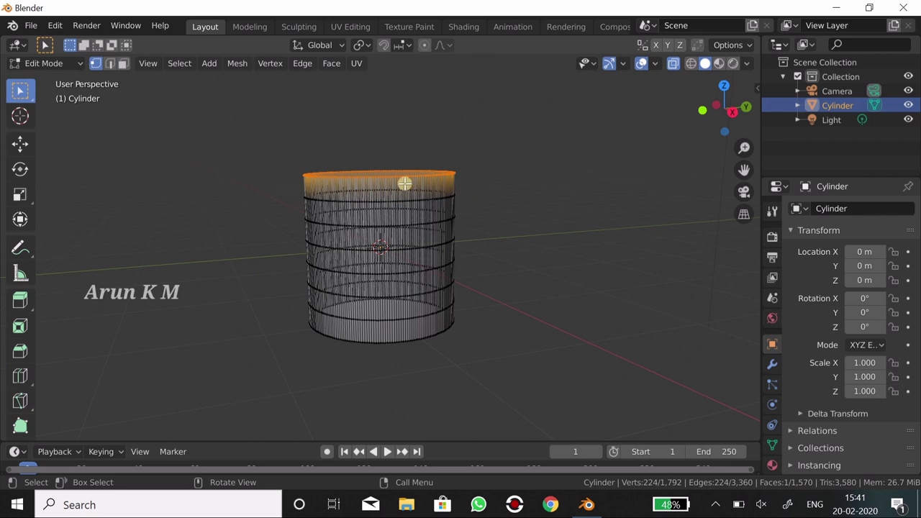
key("x")
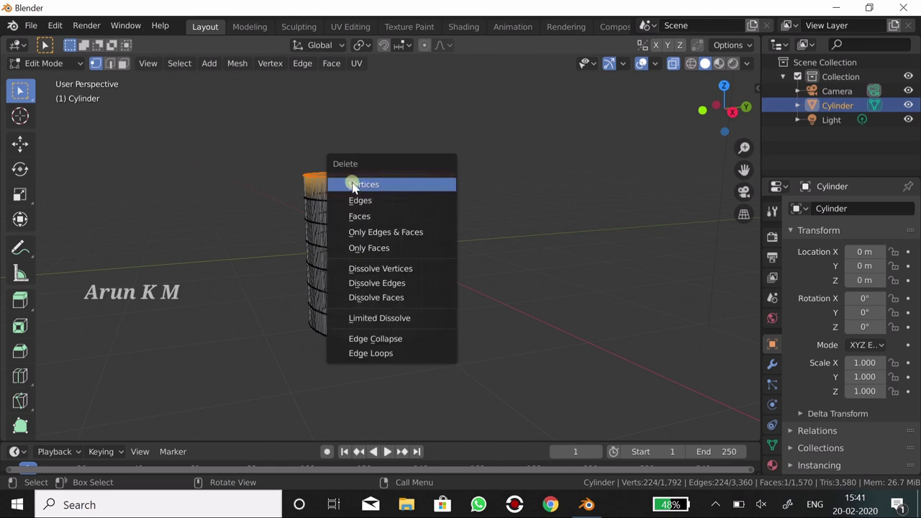
left_click(402, 187)
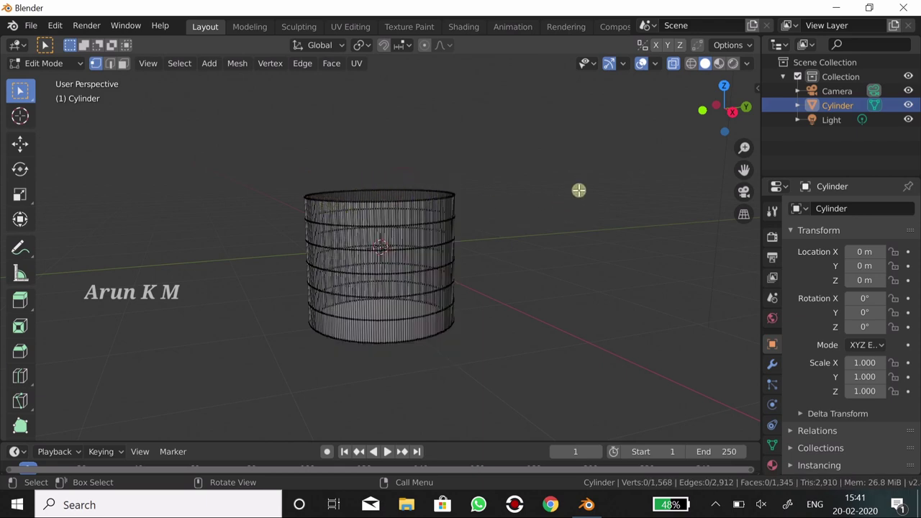
mouse_move(579, 190)
middle_mouse_down()
mouse_move(576, 177)
mouse_move(576, 277)
mouse_move(571, 150)
mouse_move(593, 93)
mouse_move(568, 233)
mouse_move(570, 181)
middle_mouse_up()
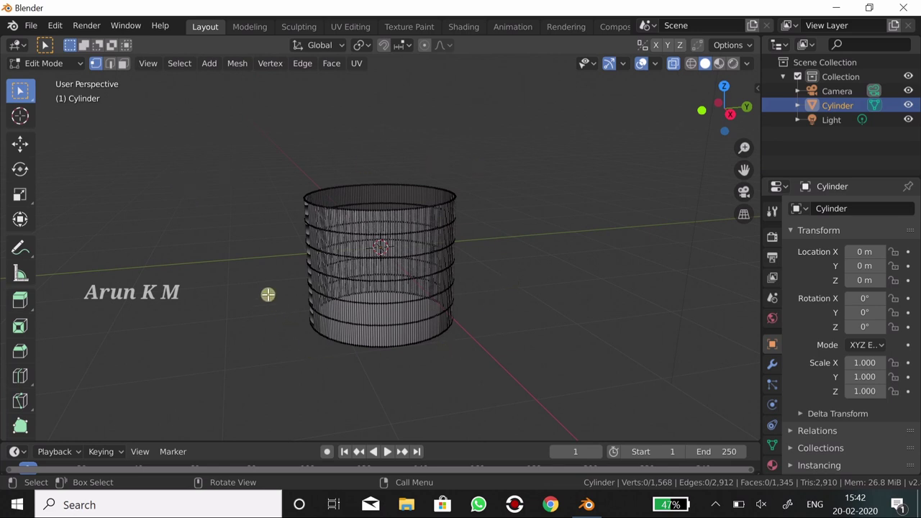
Select the whole mesh and move it 1.41 m up along Z.
key("a")
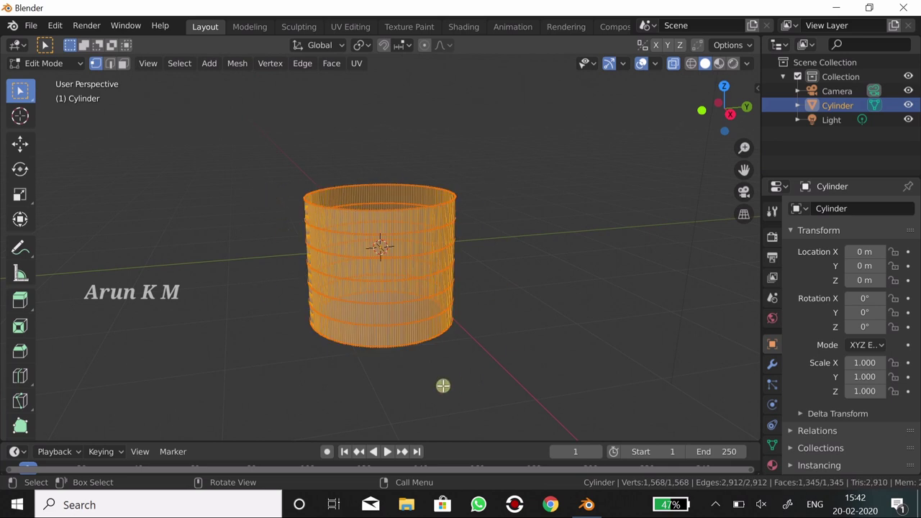
left_click(21, 148)
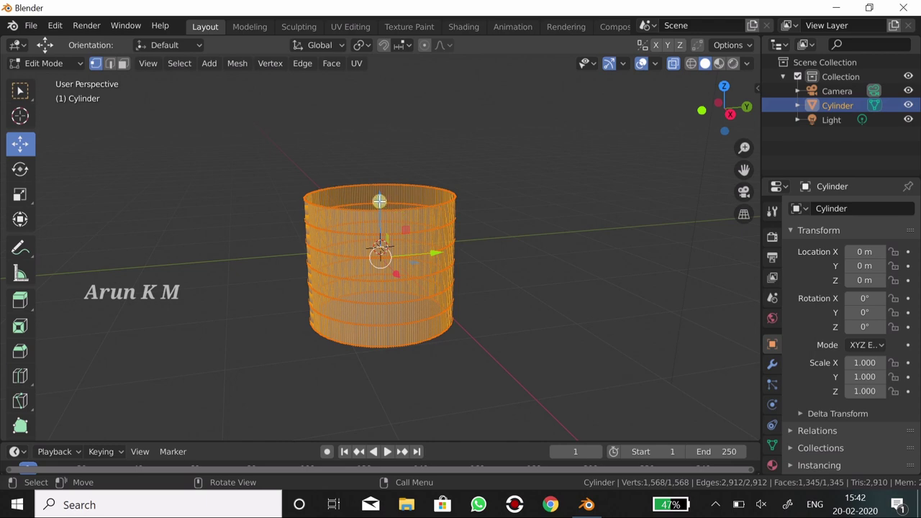
left_click_drag(380, 201, 379, 96)
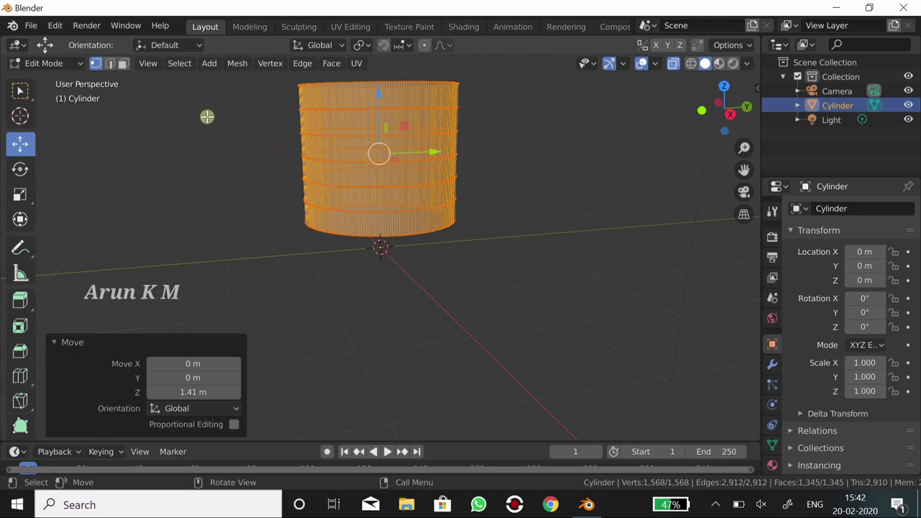
left_click(207, 63)
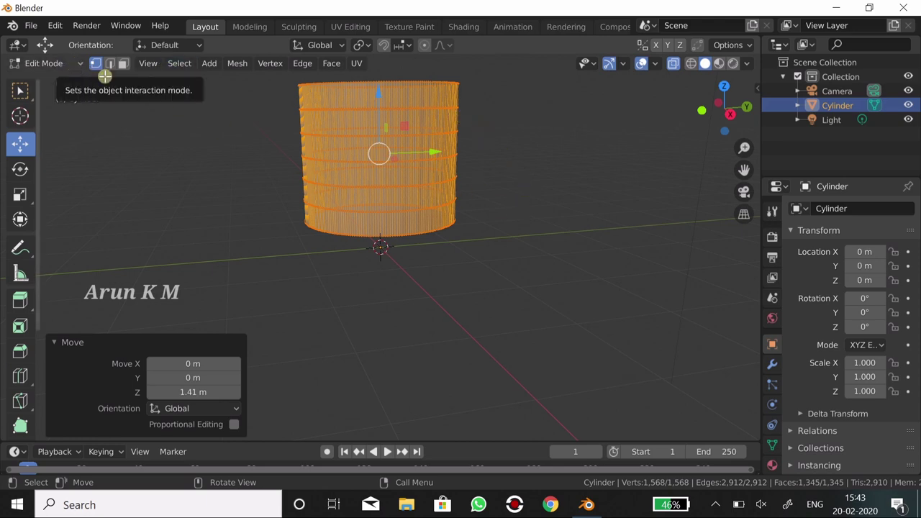
Add a torus mesh and lower it about 1.07 m along Z beneath the cup.
left_click(210, 64)
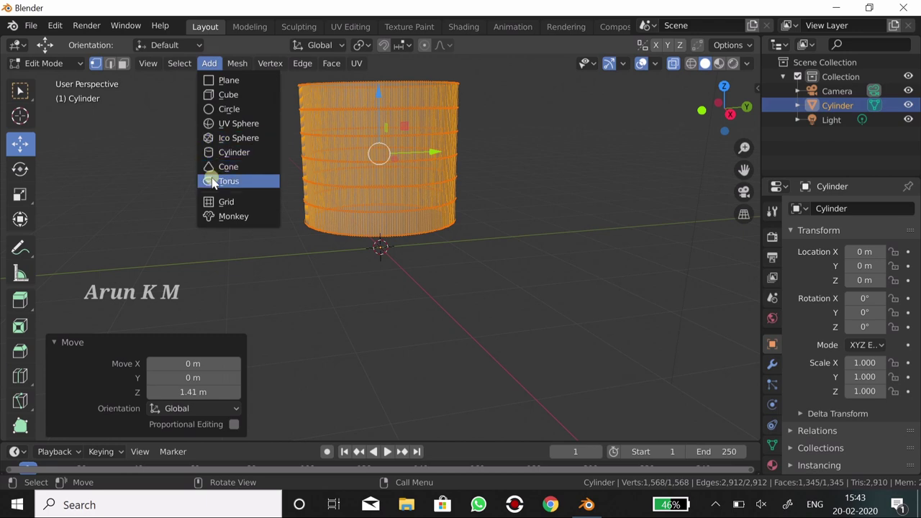
left_click(265, 183)
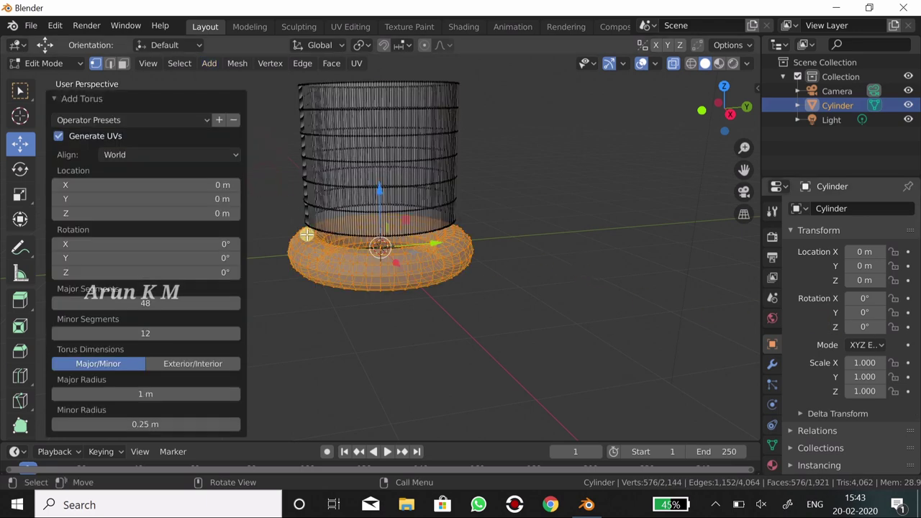
left_click(622, 322)
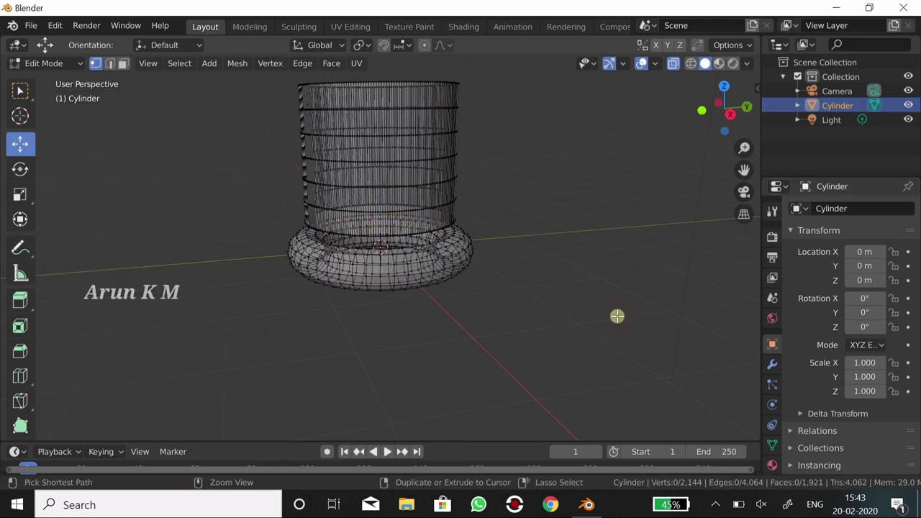
key("ctrl+z")
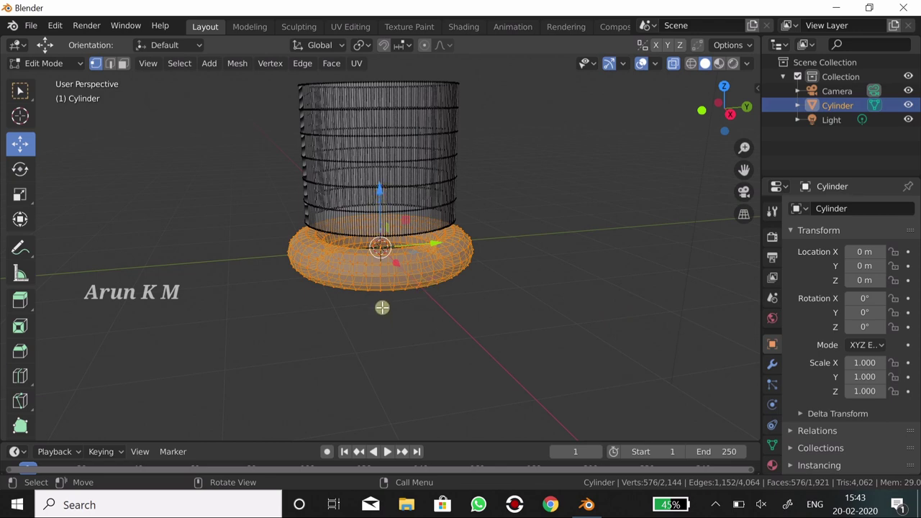
left_click_drag(380, 190, 378, 261)
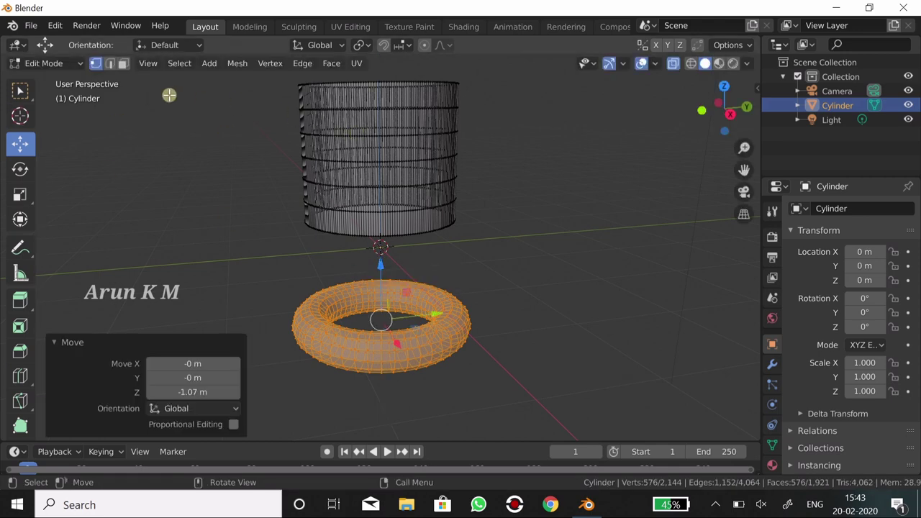
Switch the viewport to the Front viewpoint from the View menu.
left_click(148, 64)
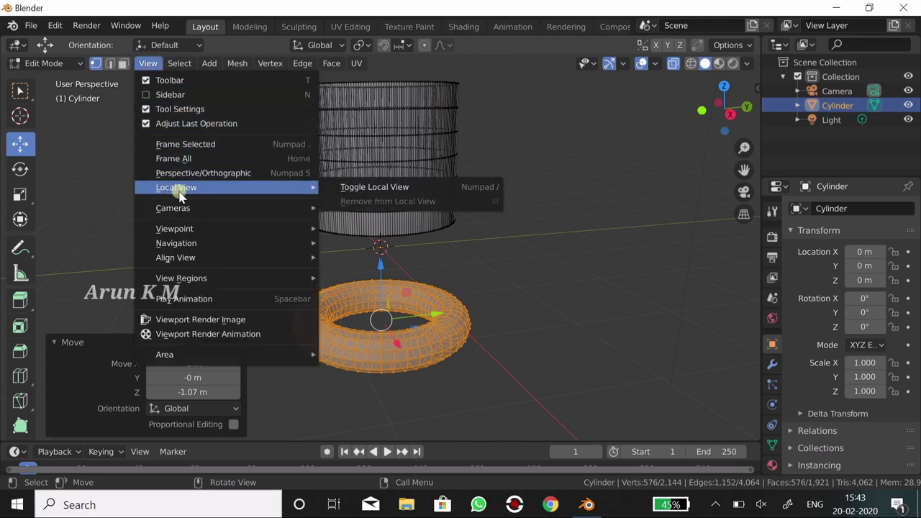
mouse_move(174, 229)
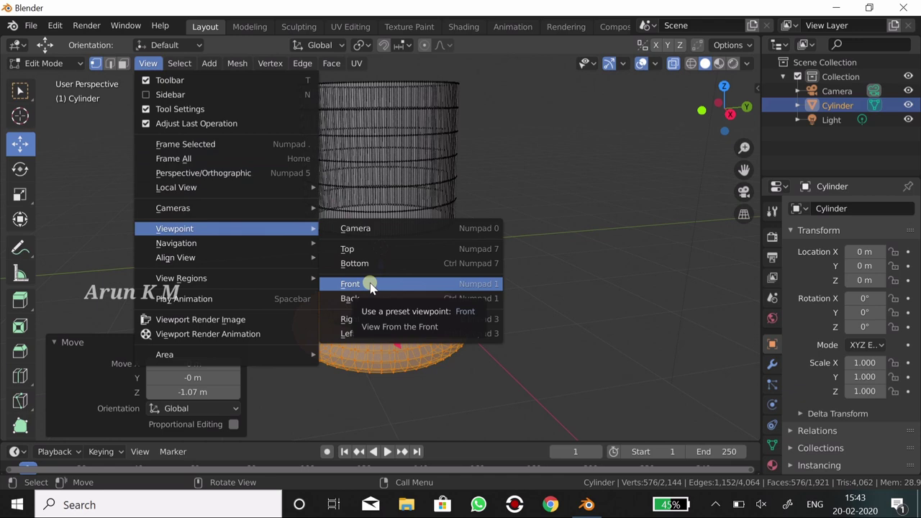
left_click(370, 284)
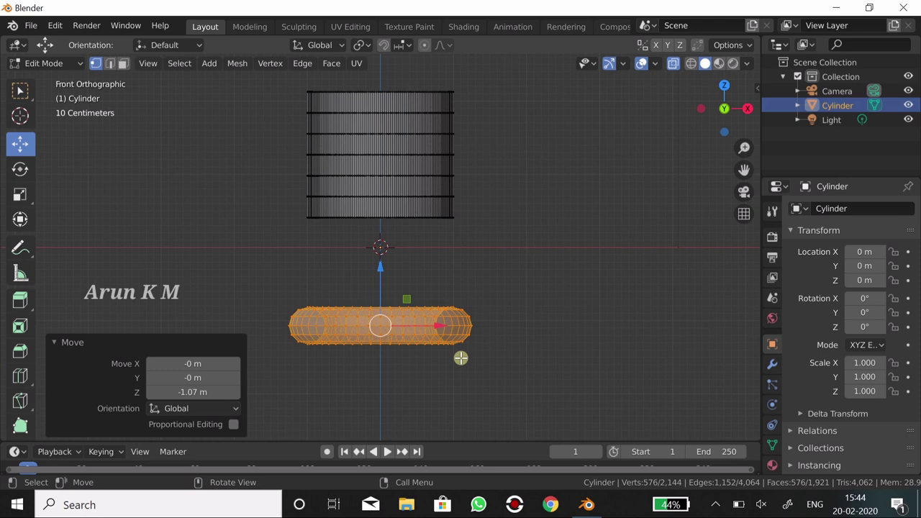
Rotate the torus 90° about the X axis to stand it upright, then deselect it.
key("r")
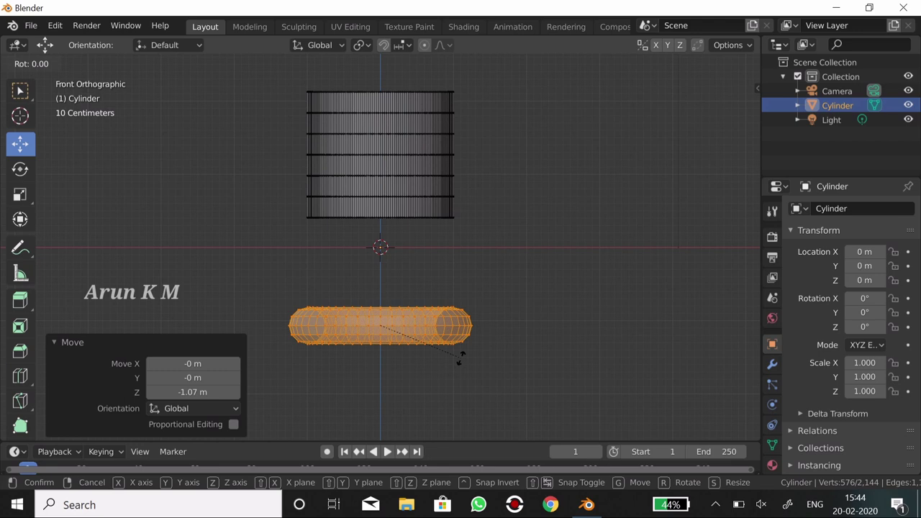
key("x")
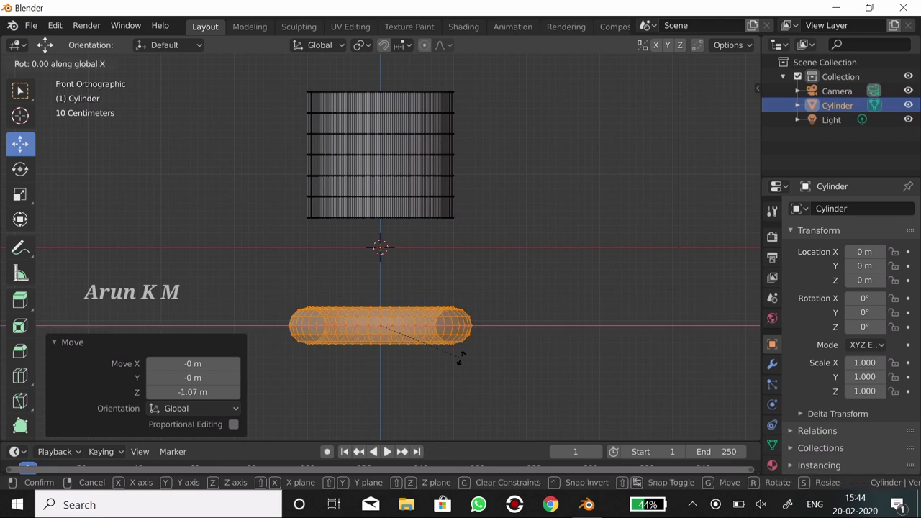
type("90")
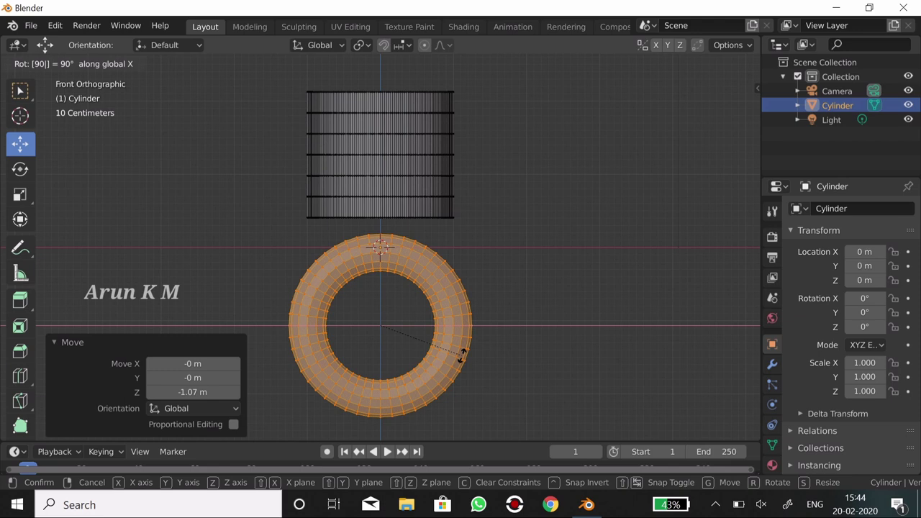
key("Return")
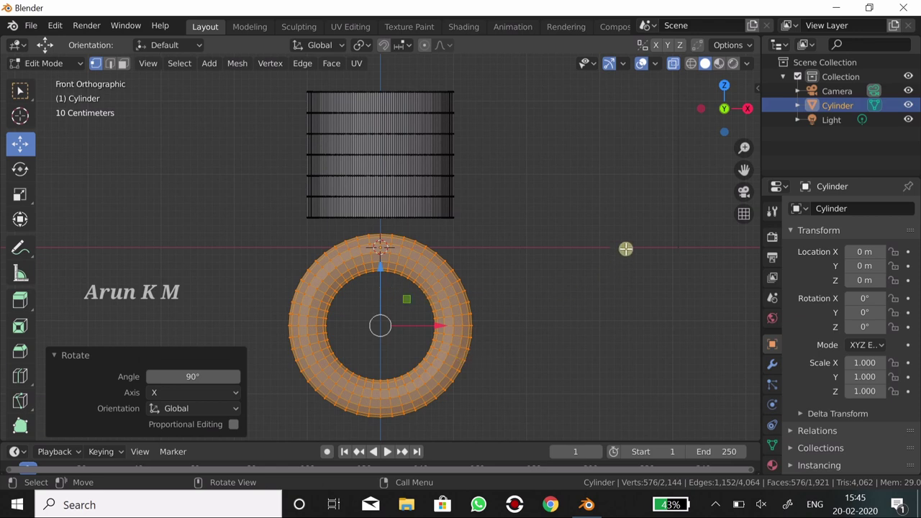
left_click(628, 194)
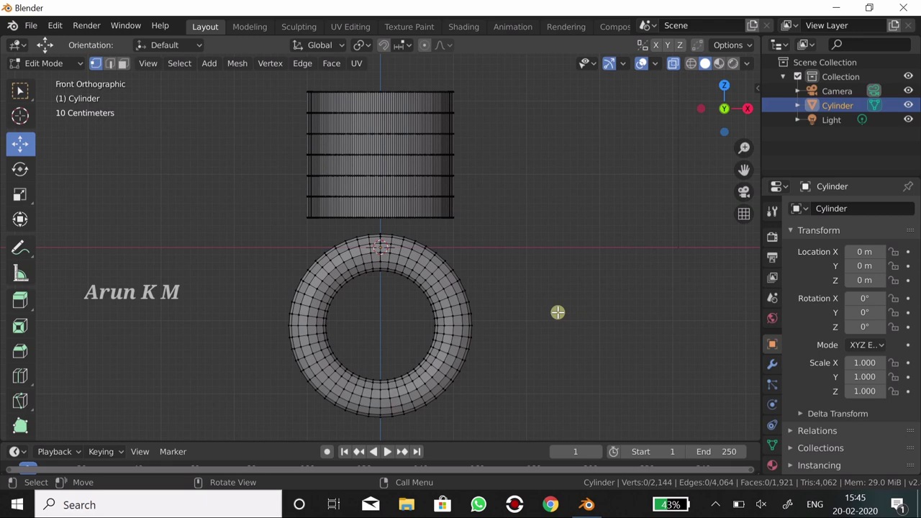
key("b")
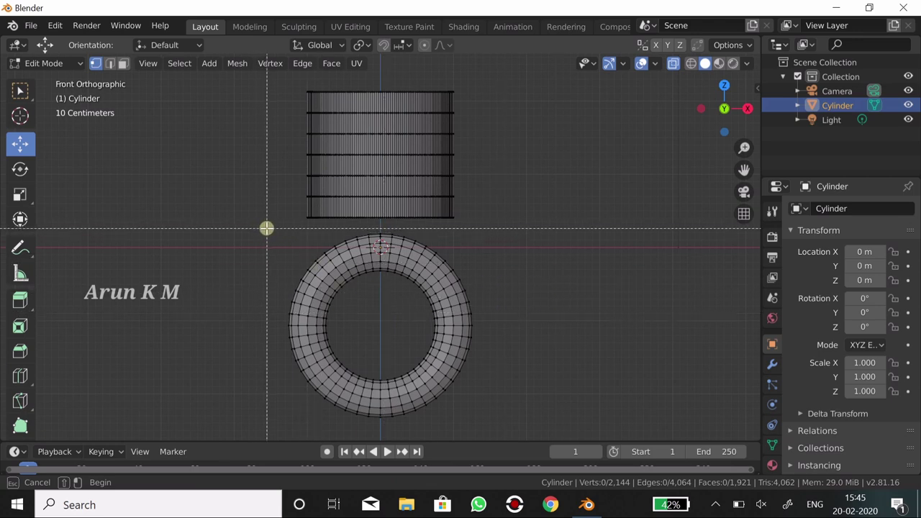
Box-select the torus's left half and delete those vertices, leaving a right-side handle.
mouse_move(273, 229)
left_mouse_down()
mouse_move(315, 265)
mouse_move(365, 333)
mouse_move(384, 387)
mouse_move(376, 429)
left_mouse_up()
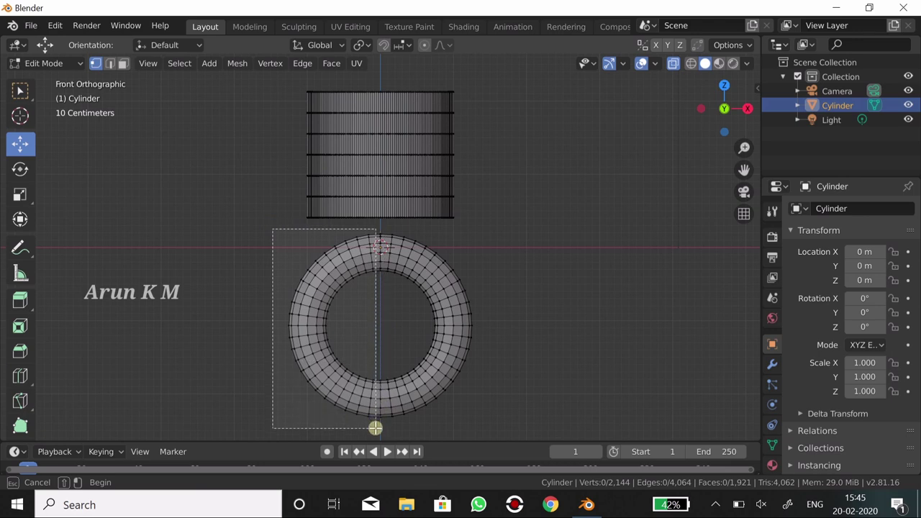
left_click_drag(375, 428, 377, 426)
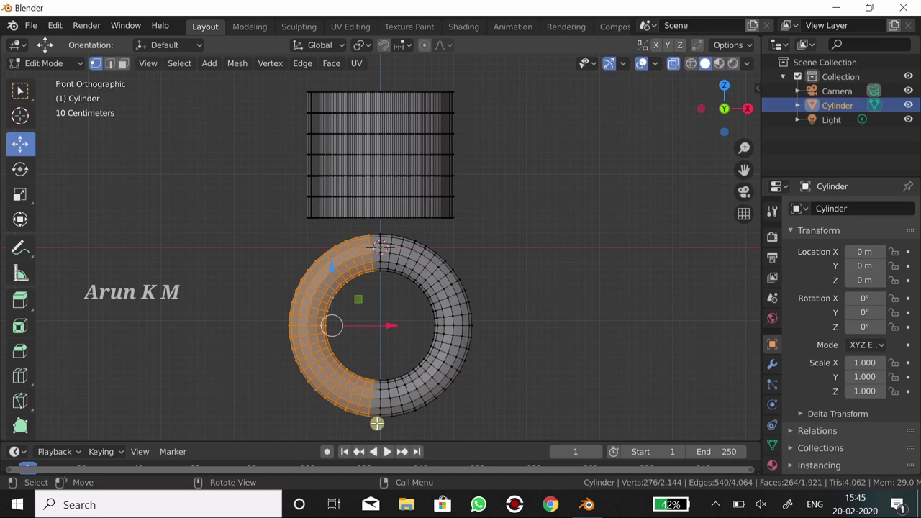
key("x")
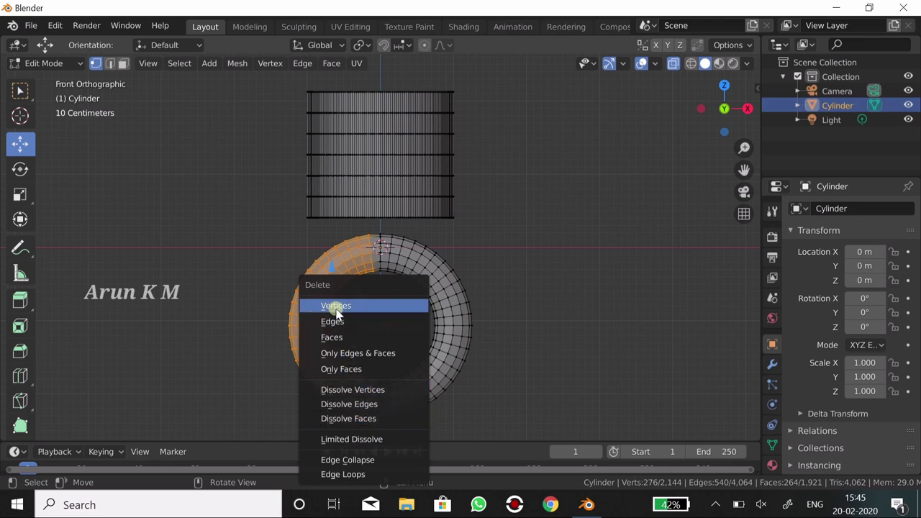
left_click(386, 307)
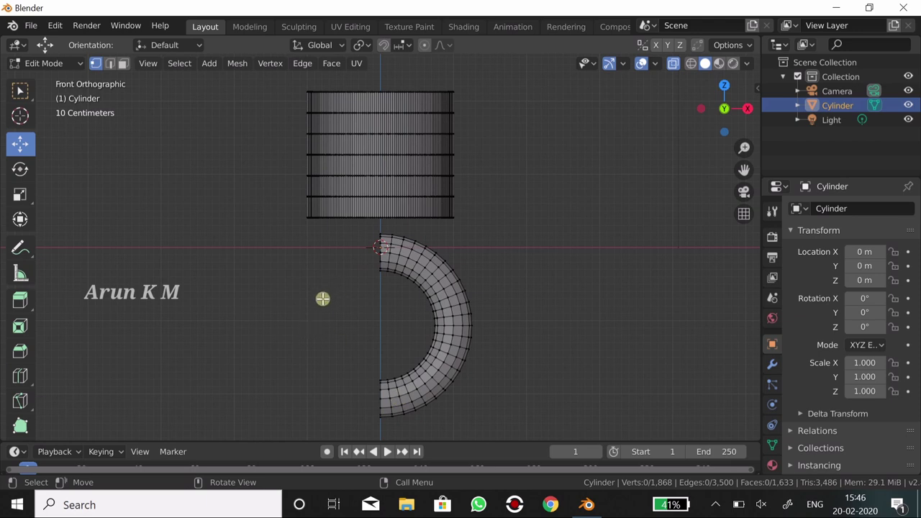
Box-select the remaining half-ring and scale it down uniformly to 0.556.
key("b")
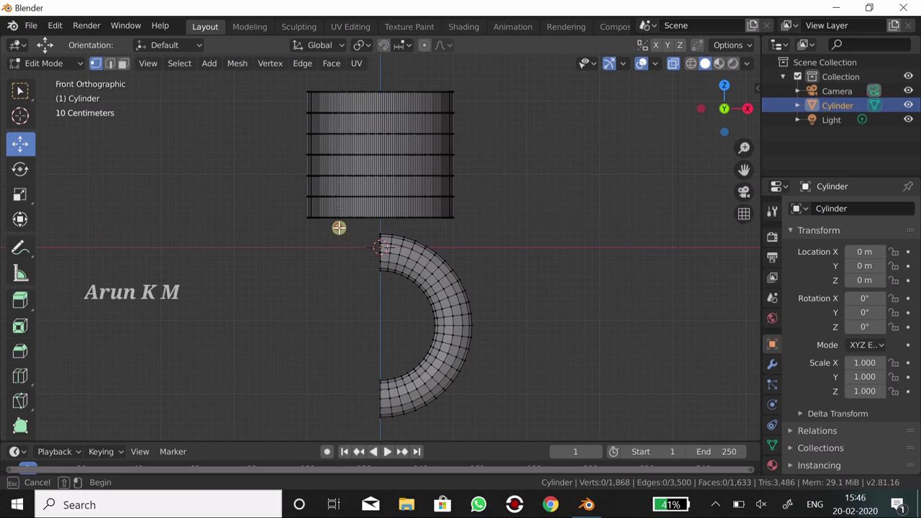
left_click_drag(339, 228, 477, 426)
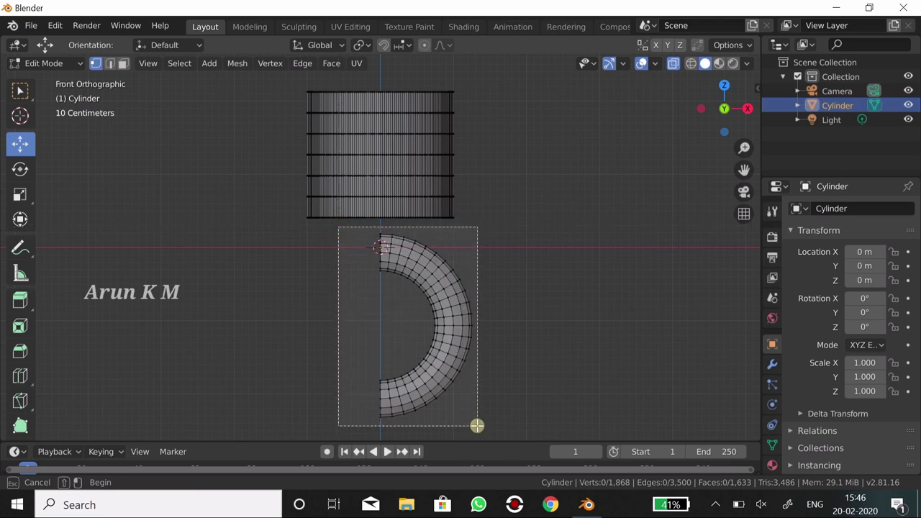
left_click_drag(478, 425, 487, 429)
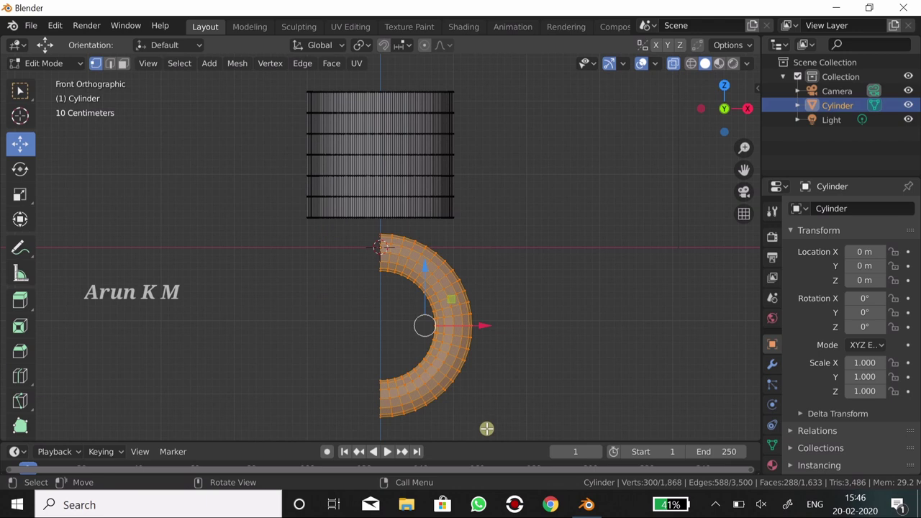
key("s")
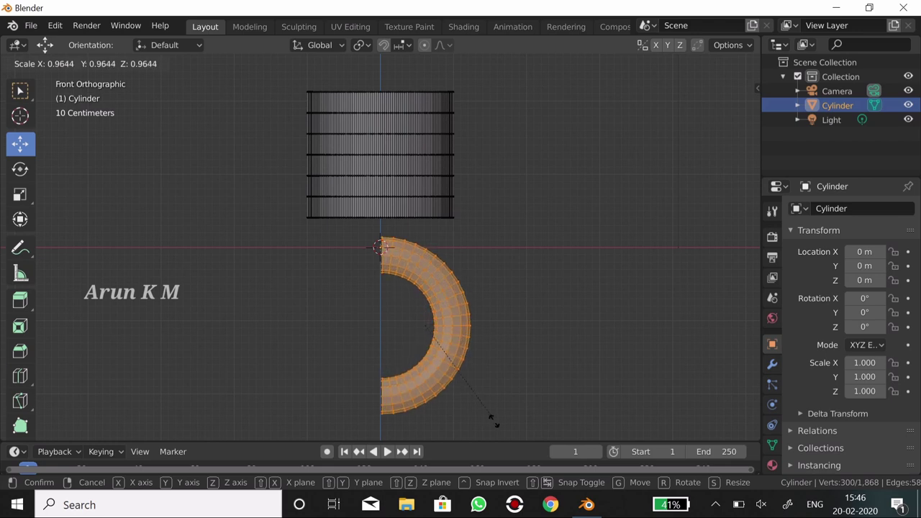
left_click(455, 386)
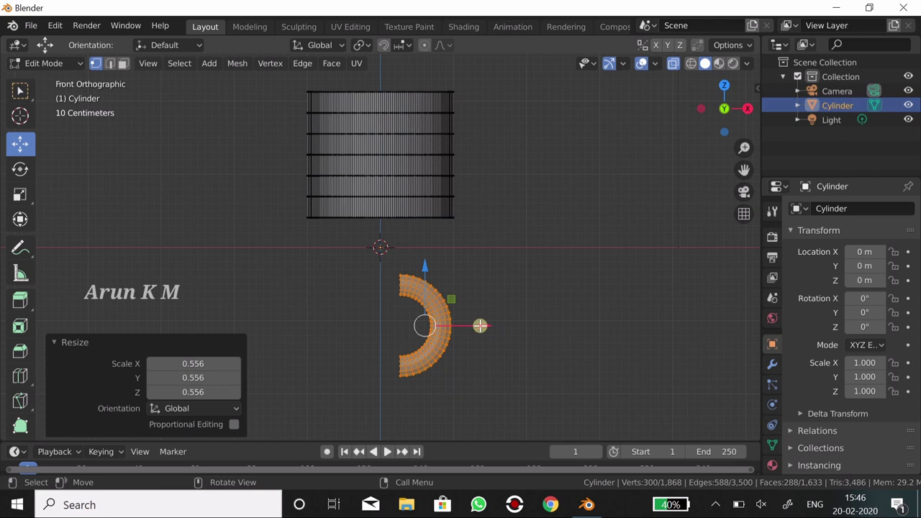
Move the half-ring 0.866 m to the right and raise it to the cup's height.
left_click_drag(481, 326, 539, 326)
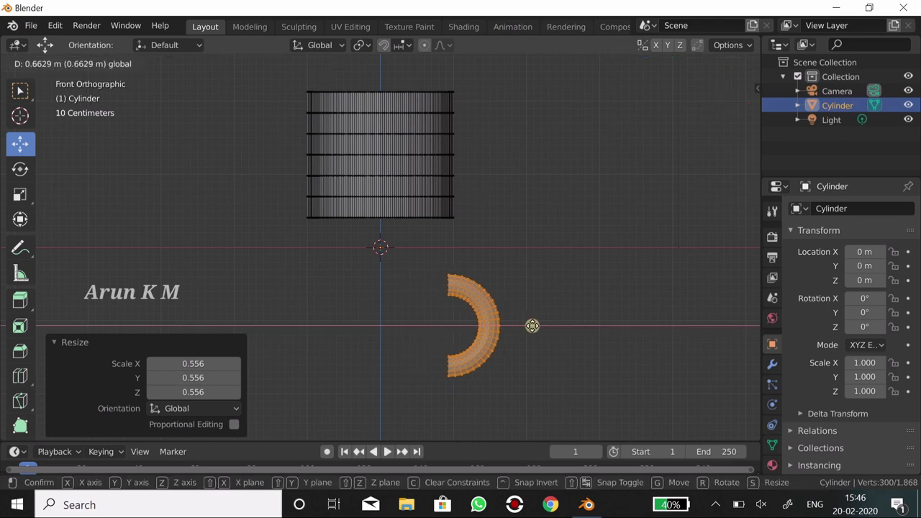
left_click_drag(540, 326, 545, 327)
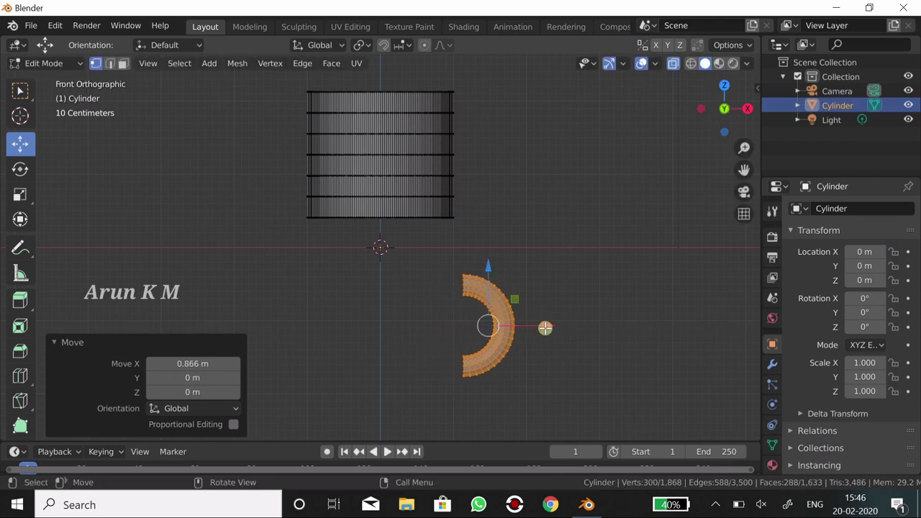
left_click_drag(489, 264, 485, 103)
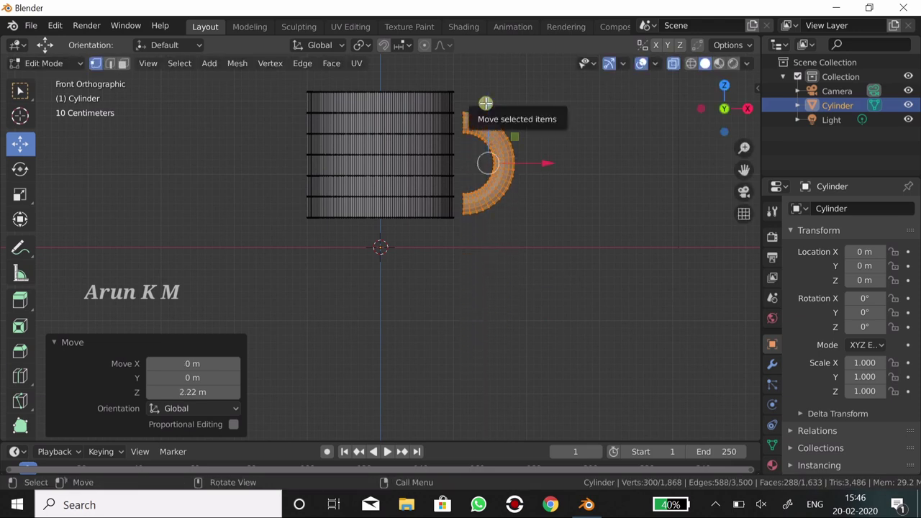
Scale the handle to 0.753, snug it against the cup wall, then deselect it.
key("s")
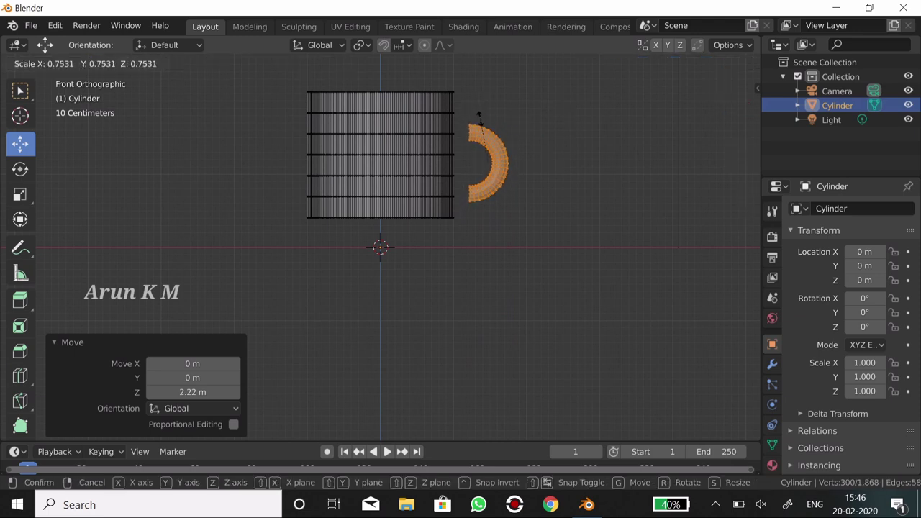
left_click(479, 115)
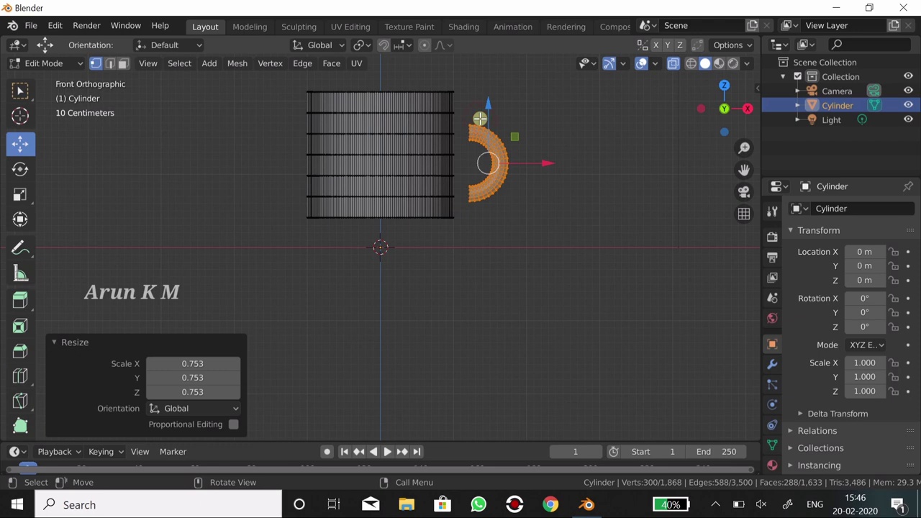
left_click_drag(489, 103, 489, 94)
left_click_drag(547, 155, 527, 156)
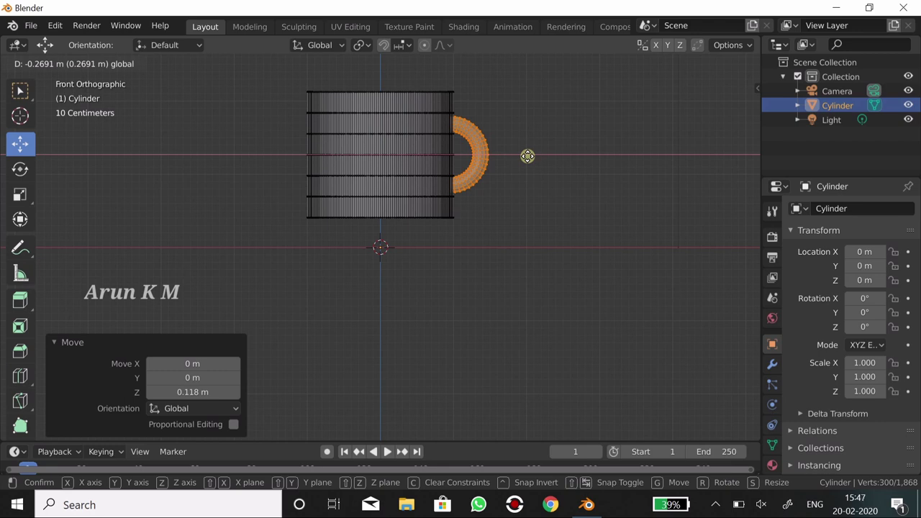
left_click(527, 157)
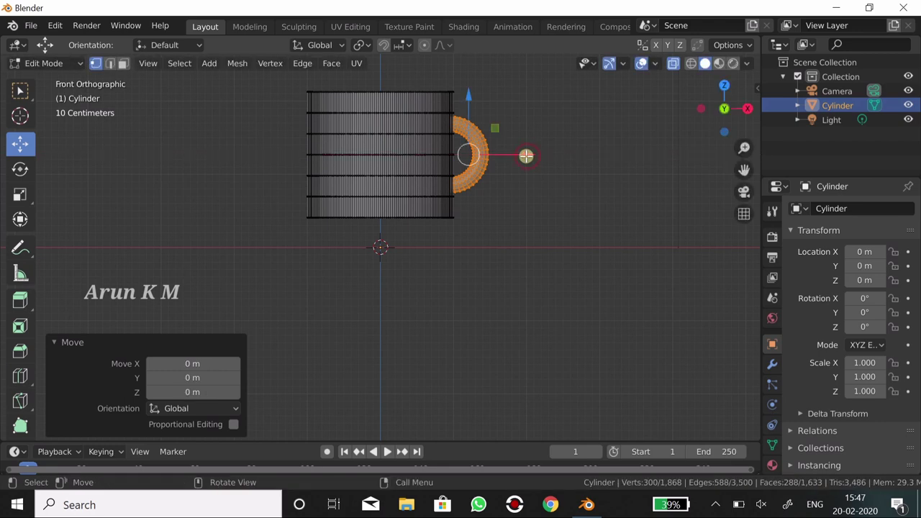
left_click(627, 195)
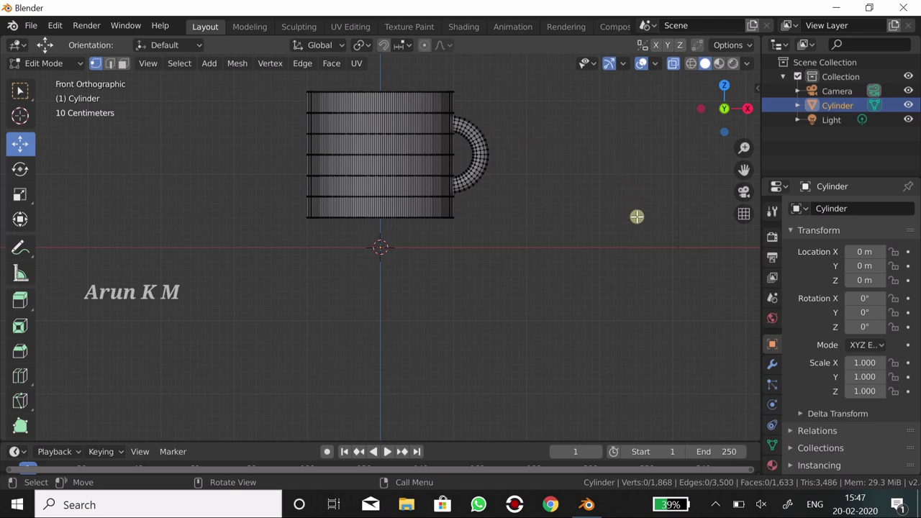
mouse_move(594, 188)
middle_mouse_down()
mouse_move(609, 273)
mouse_move(679, 282)
mouse_move(640, 245)
mouse_move(570, 231)
mouse_move(471, 192)
mouse_move(458, 226)
mouse_move(571, 266)
mouse_move(604, 218)
mouse_move(605, 193)
mouse_move(609, 237)
mouse_move(611, 214)
middle_mouse_up()
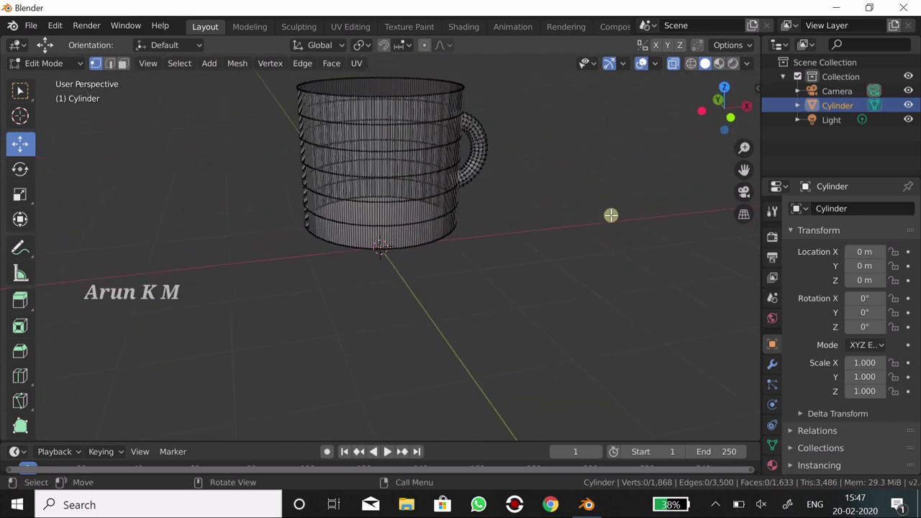
Switch the mug back to Object Mode.
scroll(609, 216, "up", 3)
scroll(607, 218, "down", 4)
scroll(605, 218, "up", 1)
scroll(605, 218, "up", 1)
scroll(603, 219, "down", 2)
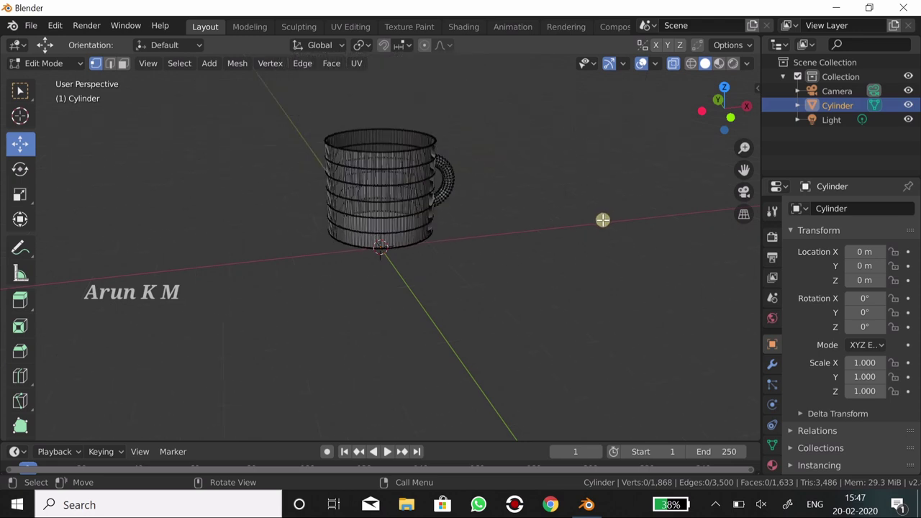
left_click(77, 64)
left_click(62, 78)
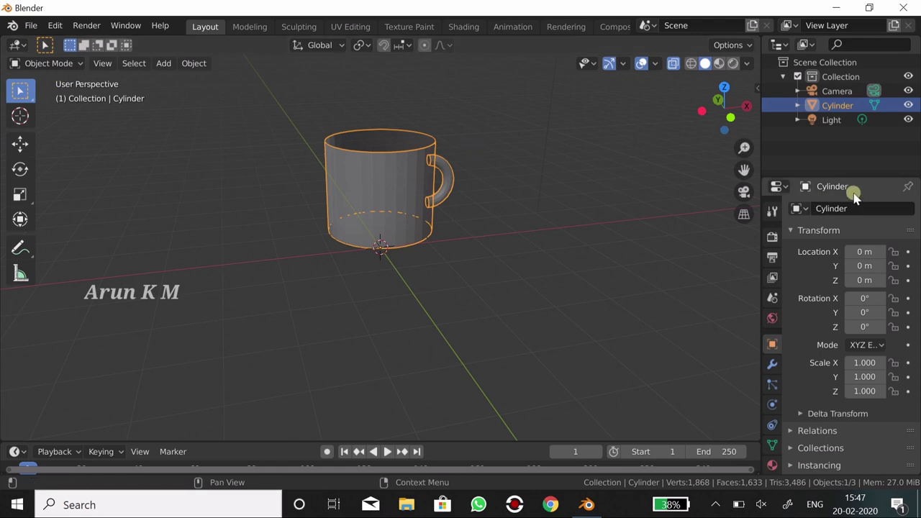
Set the render engine to Cycles in the Render Properties.
left_click(771, 237)
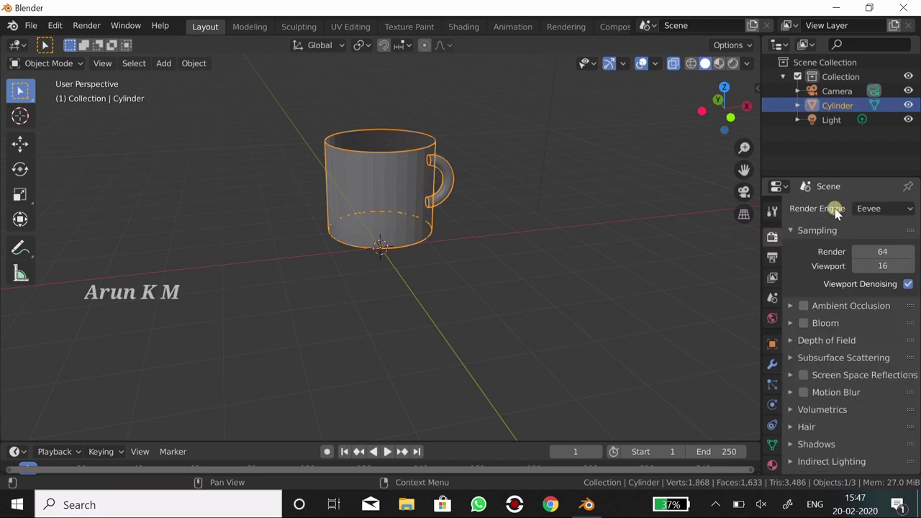
left_click(902, 208)
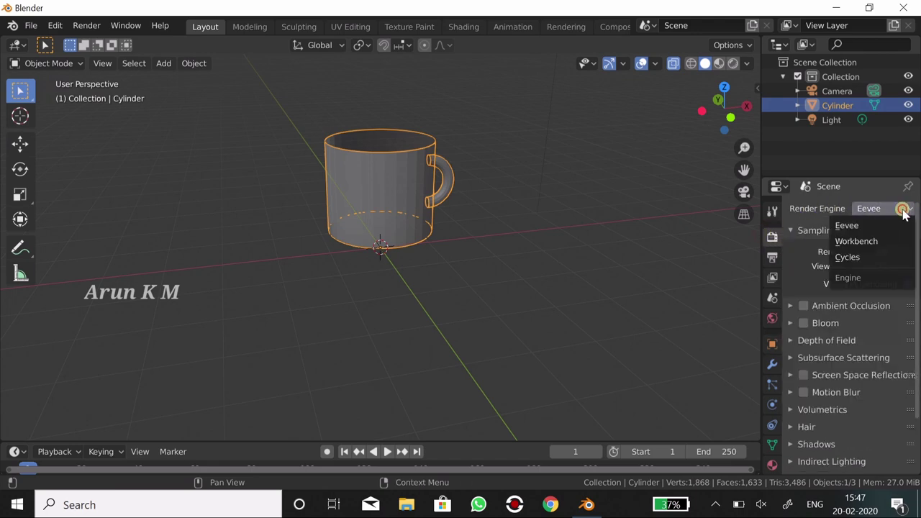
left_click(846, 259)
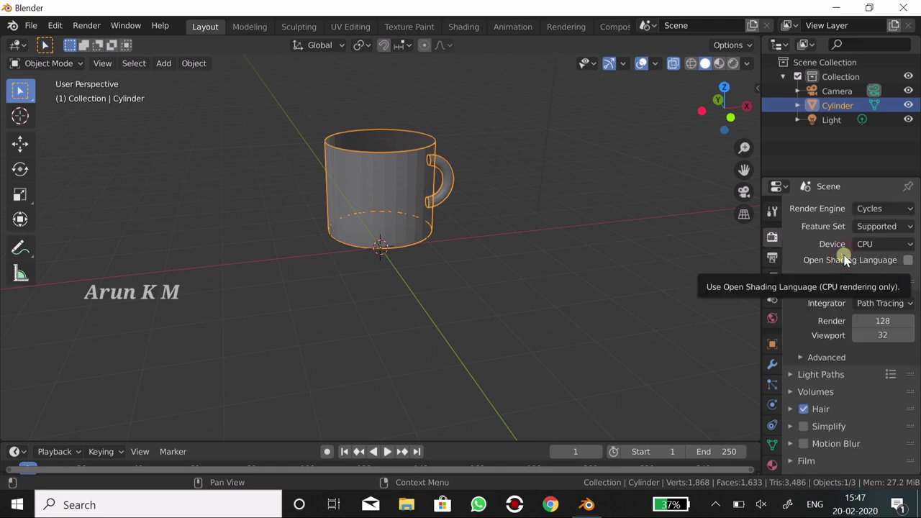
Add a Solidify modifier and raise its Thickness to 0.04 m.
left_click(772, 367)
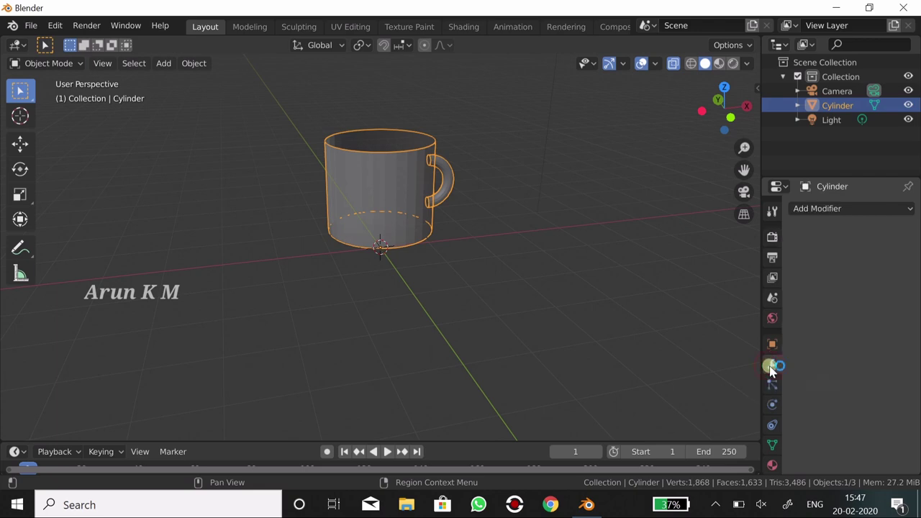
left_click(842, 210)
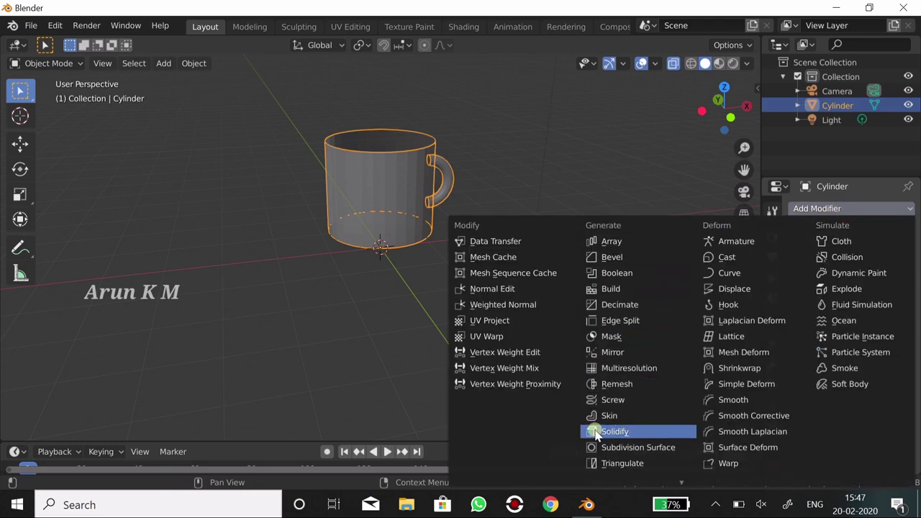
left_click(620, 434)
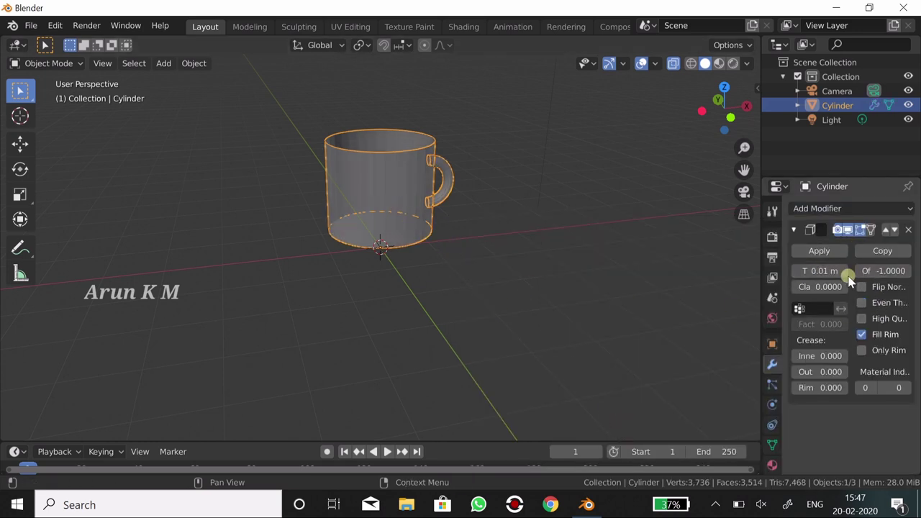
mouse_move(820, 271)
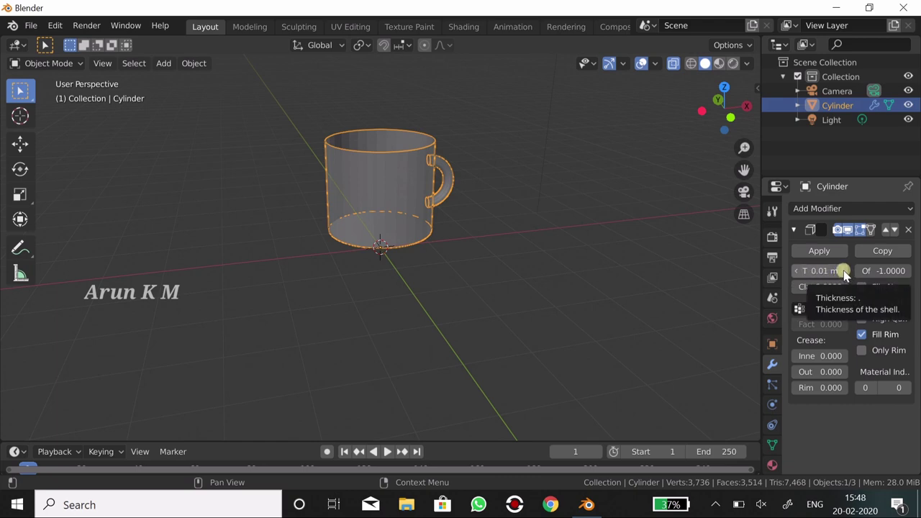
left_click(844, 274)
left_click(844, 275)
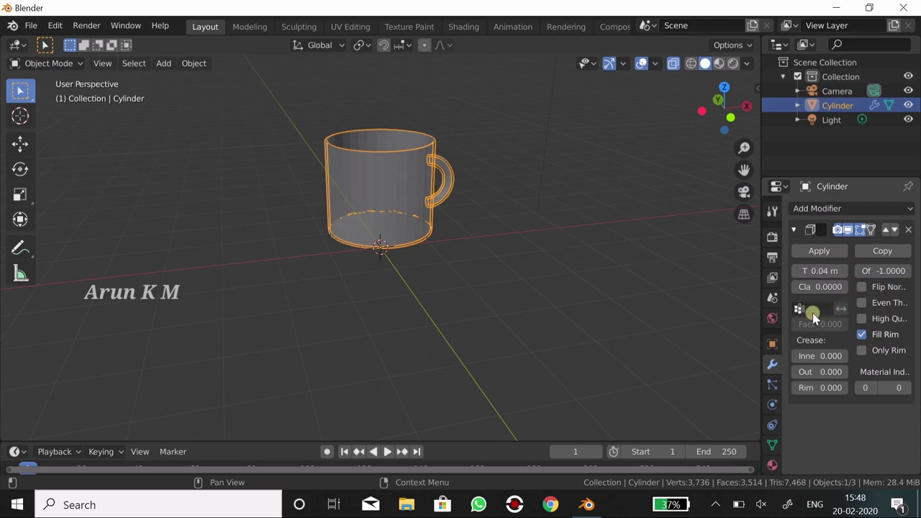
Create Material.001 for the mug as a bright green Diffuse BSDF, then deselect.
left_click(771, 468)
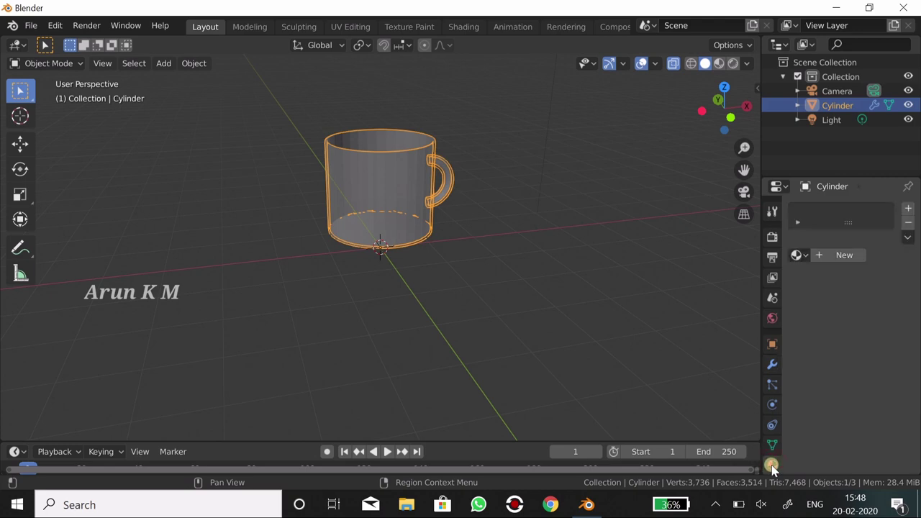
left_click(840, 256)
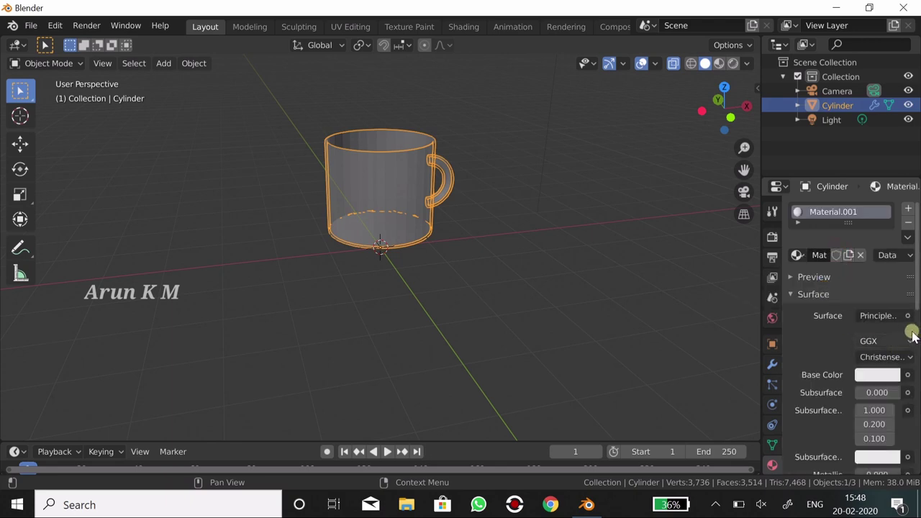
left_click(877, 317)
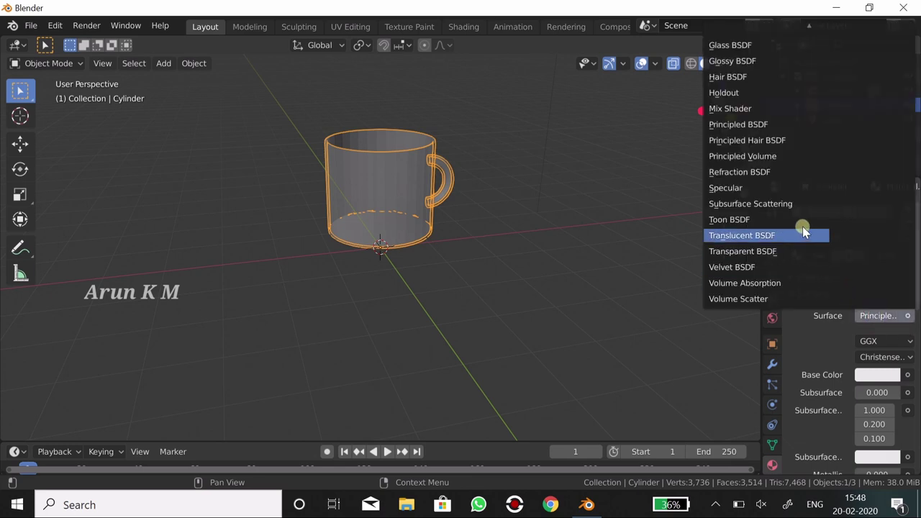
scroll(783, 174, "up", 3)
scroll(785, 176, "up", 4)
scroll(785, 176, "up", 5)
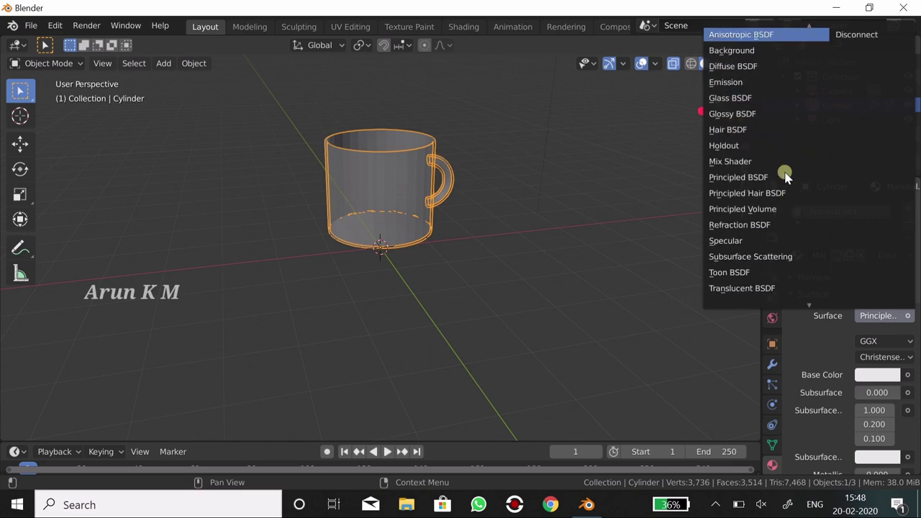
left_click(767, 67)
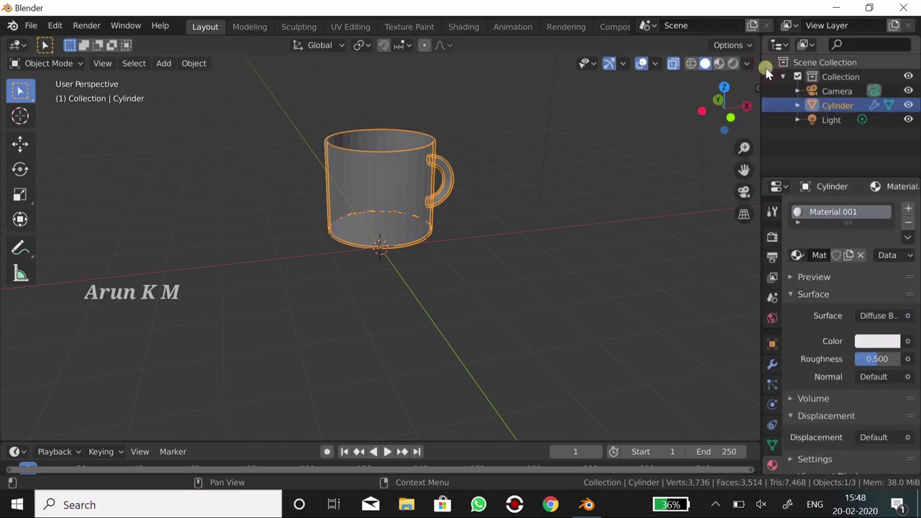
left_click(871, 346)
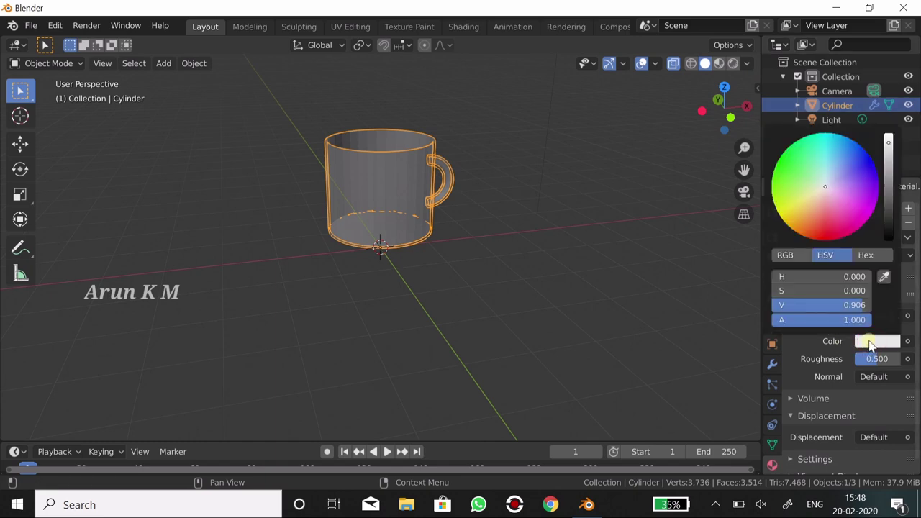
left_click(791, 162)
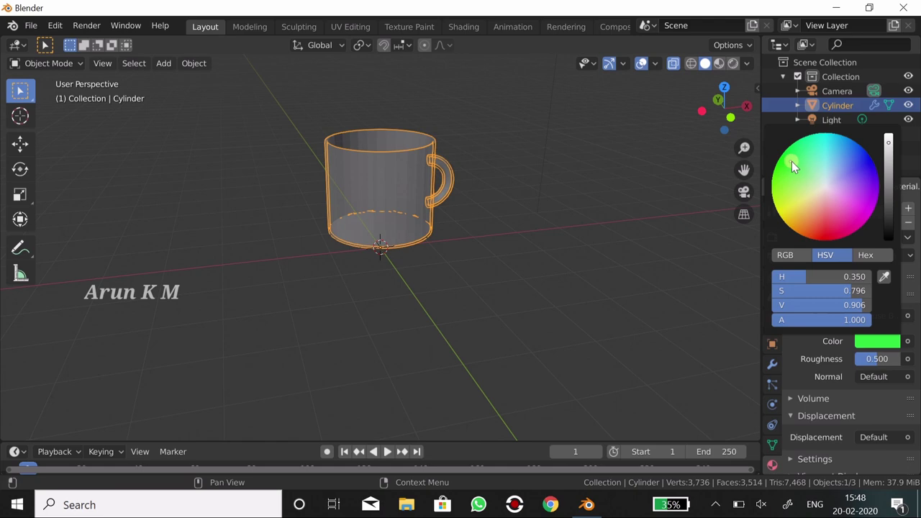
left_click(889, 144)
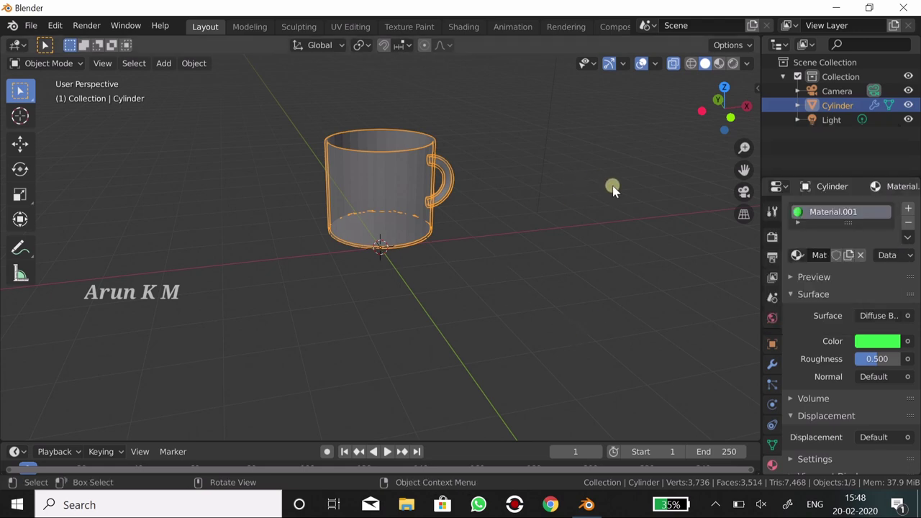
left_click(594, 165)
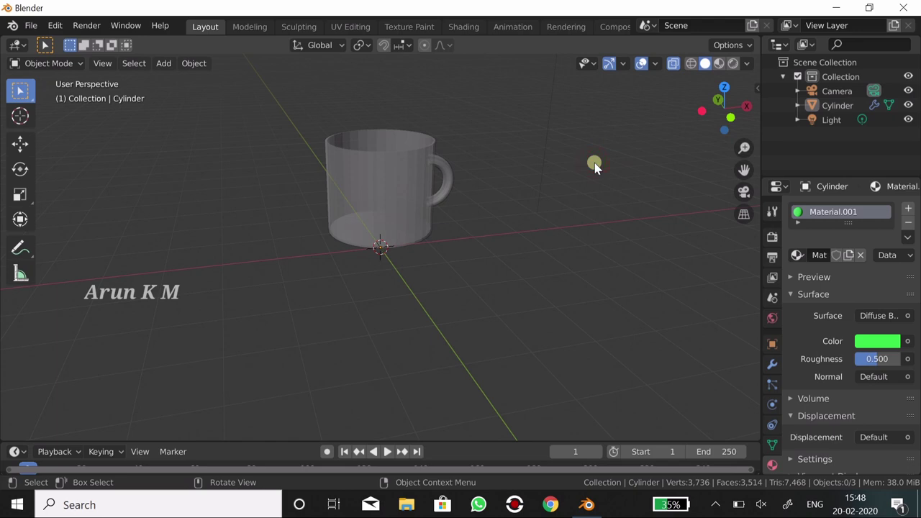
Switch to Material Preview shading to see the green mug, then enter Edit Mode.
left_click(717, 63)
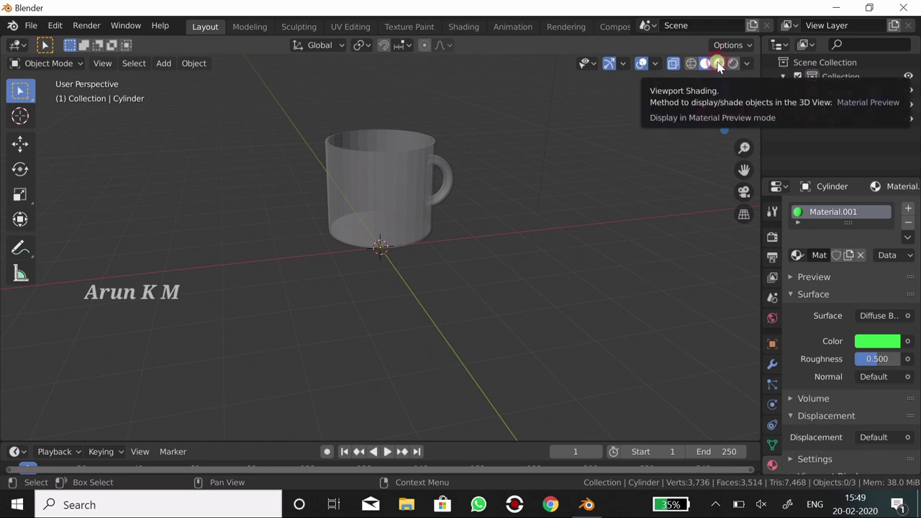
left_click(718, 65)
mouse_move(592, 198)
middle_mouse_down()
mouse_move(576, 222)
mouse_move(596, 185)
mouse_move(509, 195)
mouse_move(582, 206)
mouse_move(588, 164)
mouse_move(586, 241)
mouse_move(590, 193)
middle_mouse_up()
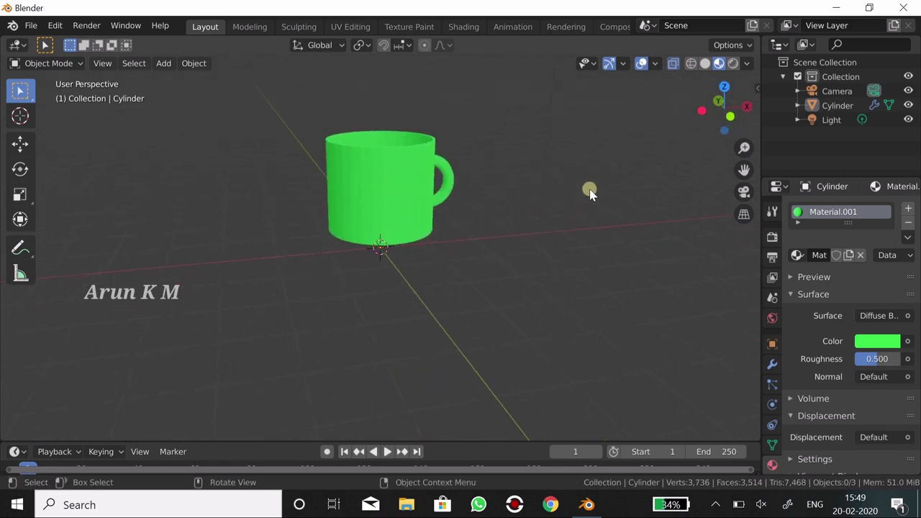
left_click(80, 64)
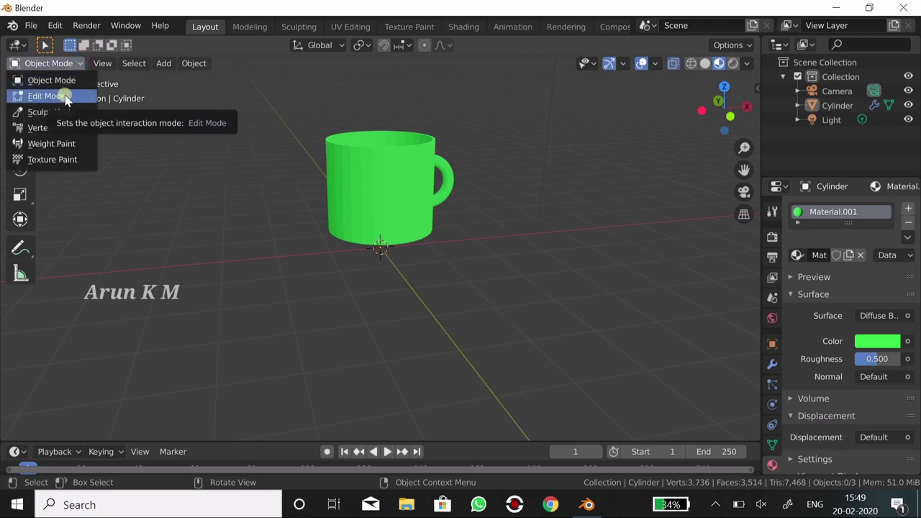
left_click(65, 96)
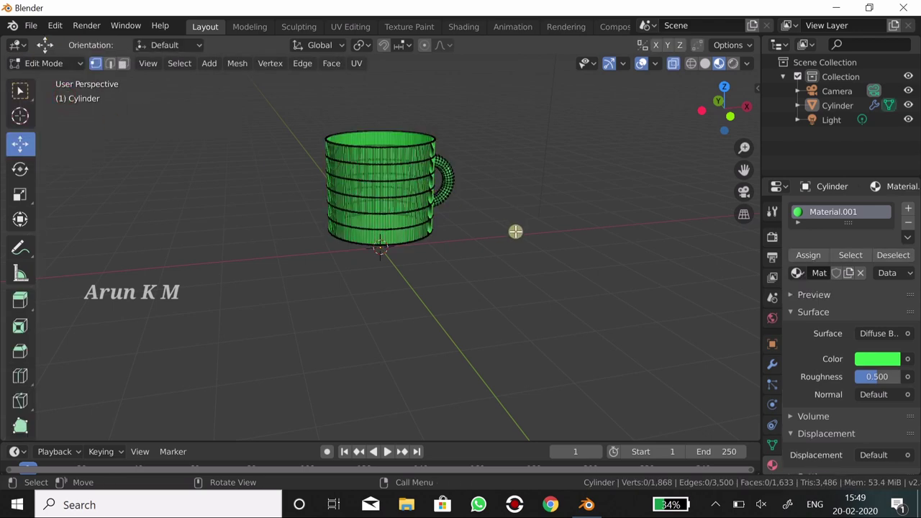
middle_click_drag(514, 229, 514, 226)
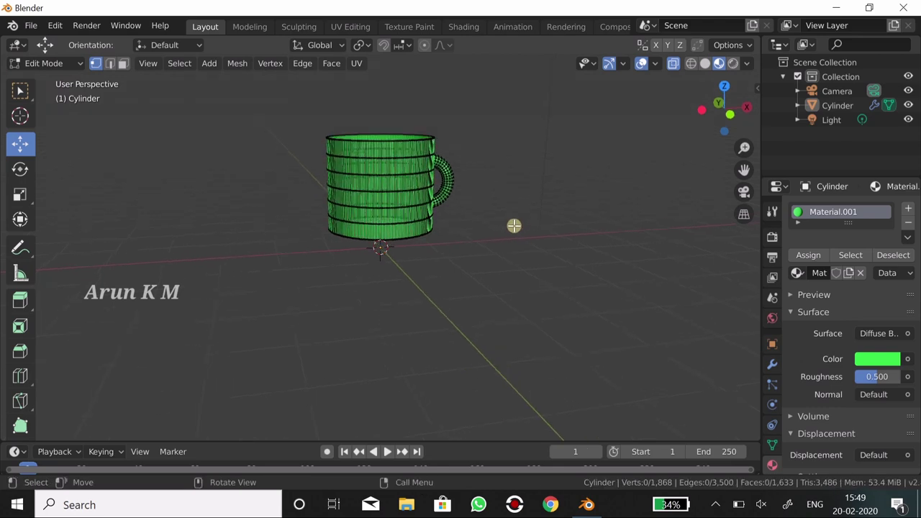
scroll(514, 226, "up", 1)
scroll(514, 226, "up", 1)
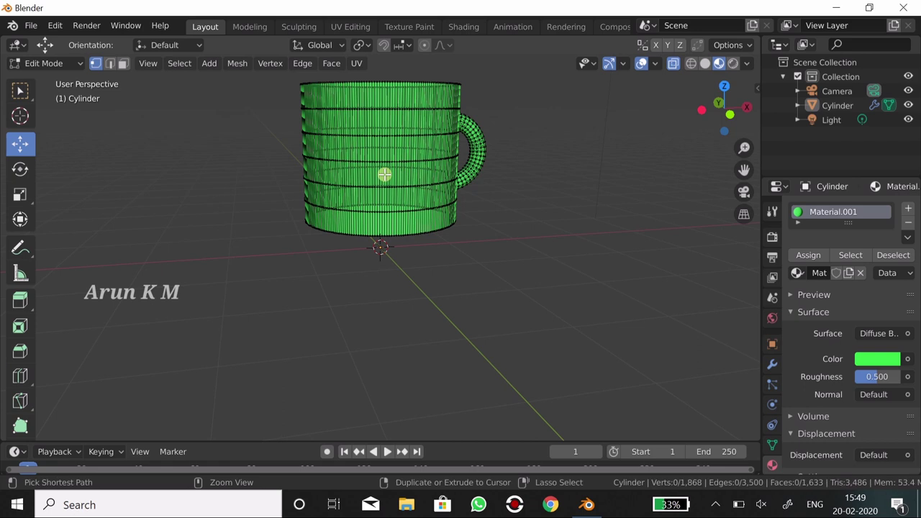
key("ctrl+r")
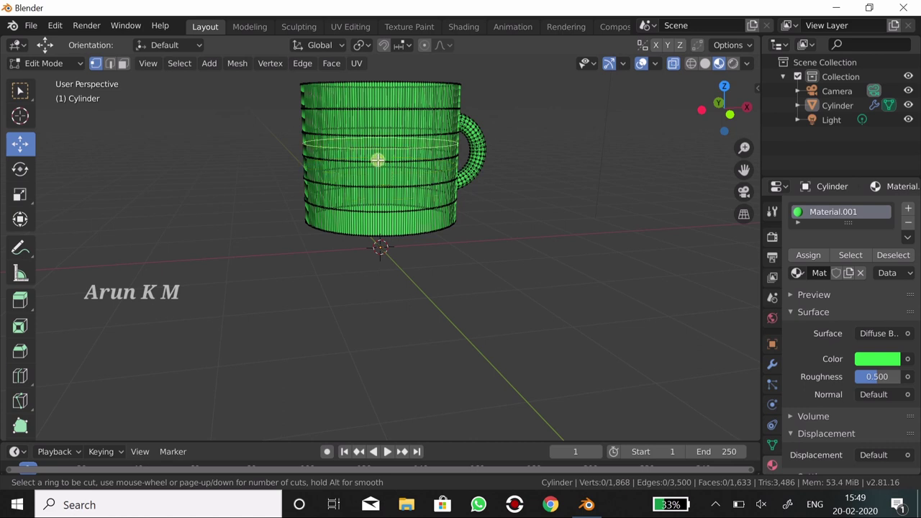
left_click(378, 160)
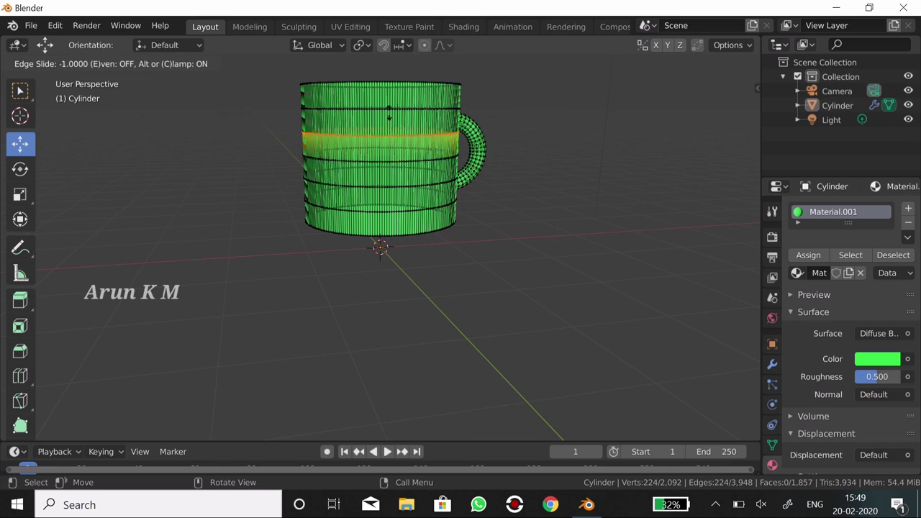
left_click(405, 149)
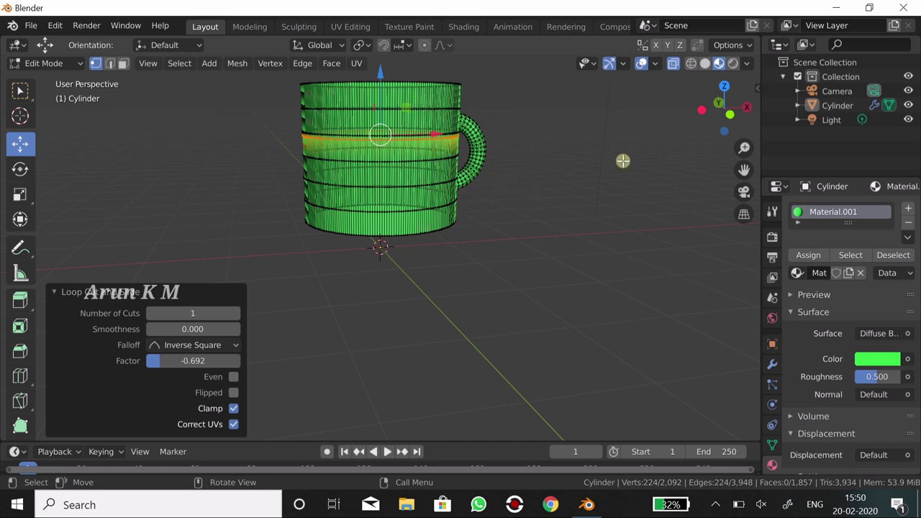
key("alt+a")
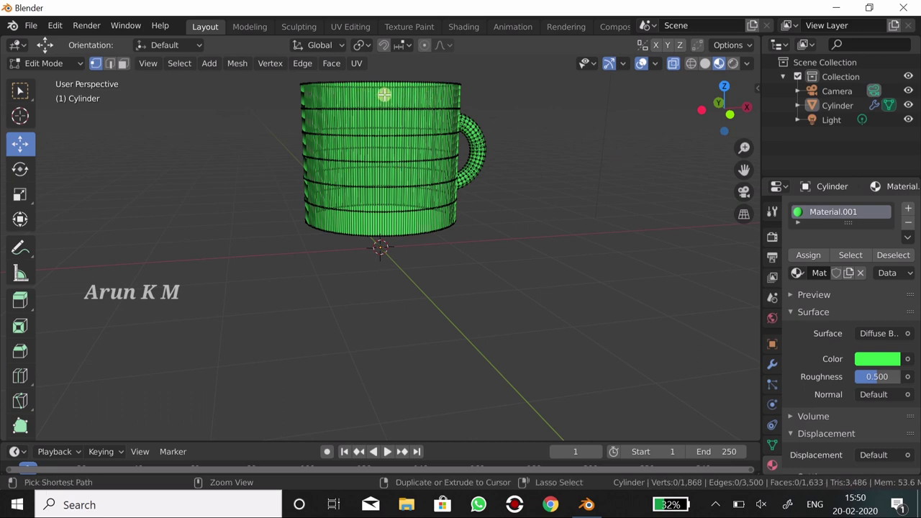
Loop-cut a new edge loop near the rim and lower it about 0.07 m.
key("ctrl+r")
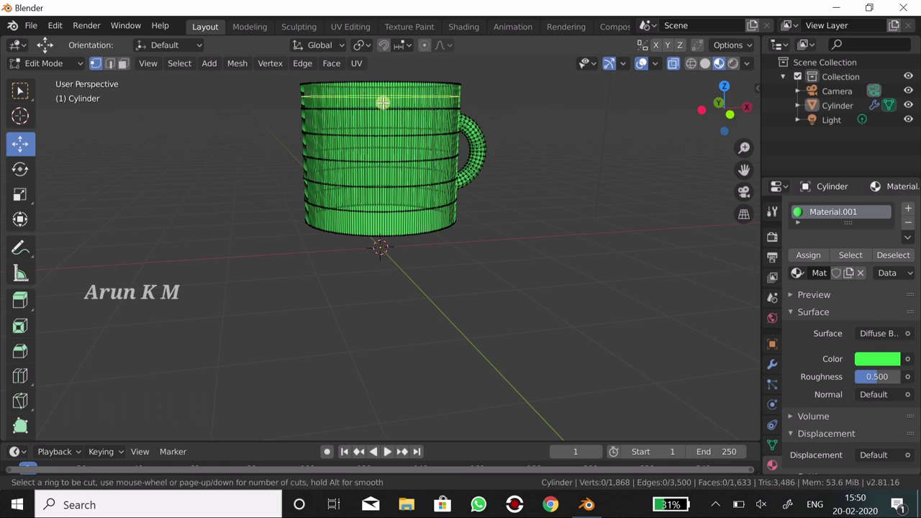
left_click(387, 95)
right_click(387, 95)
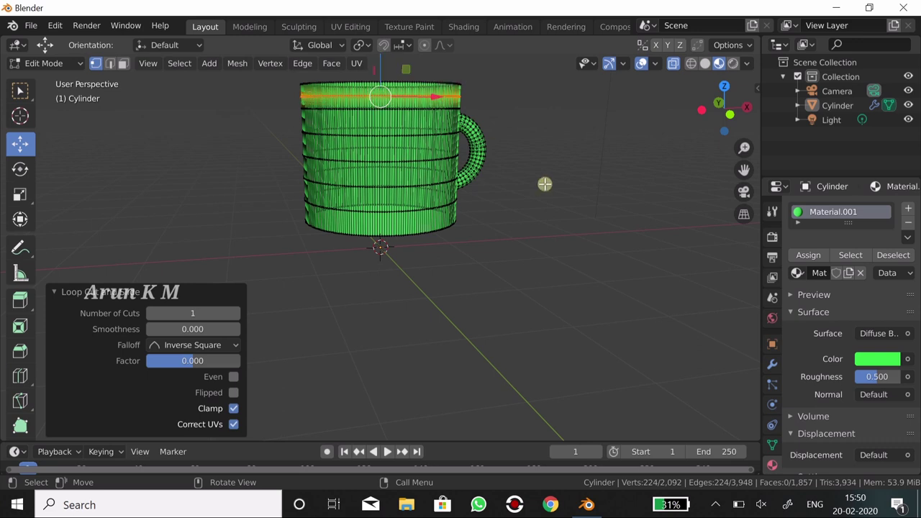
scroll(586, 212, "up", 2)
scroll(586, 211, "down", 2)
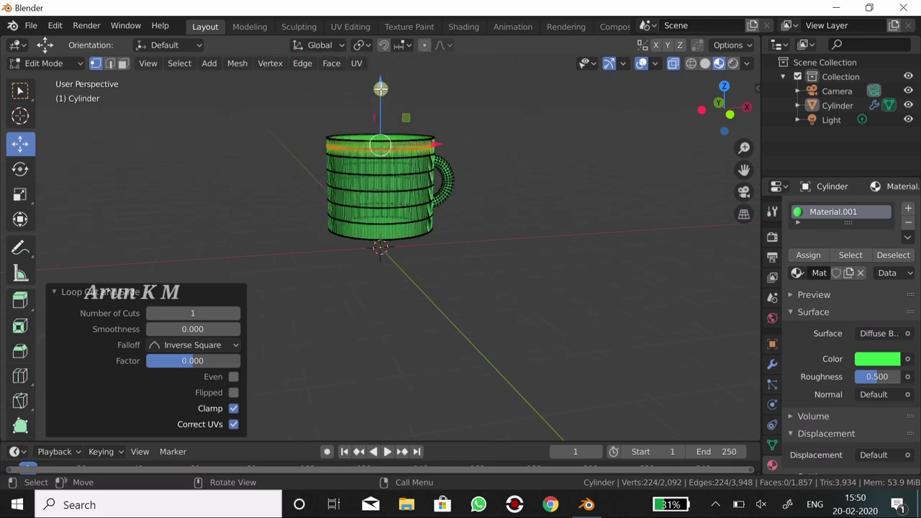
left_click_drag(381, 86, 380, 90)
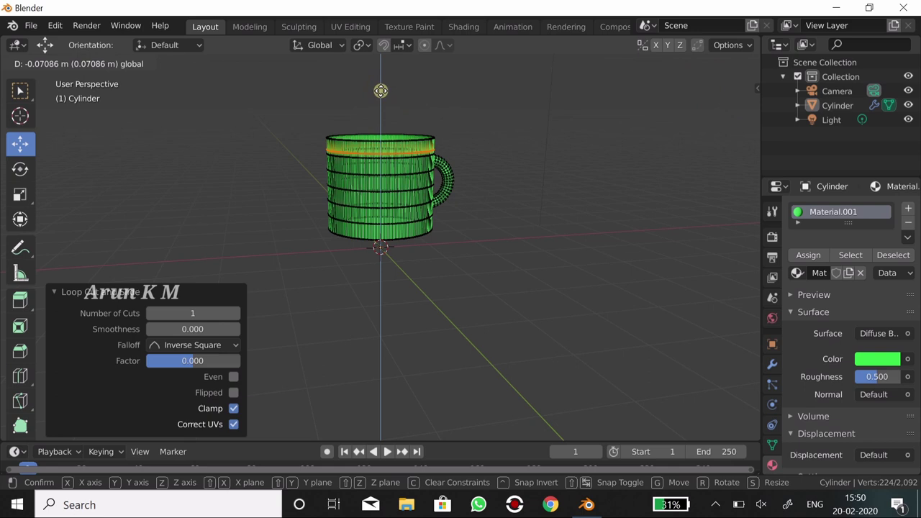
left_click_drag(381, 90, 381, 90)
scroll(578, 216, "up", 1)
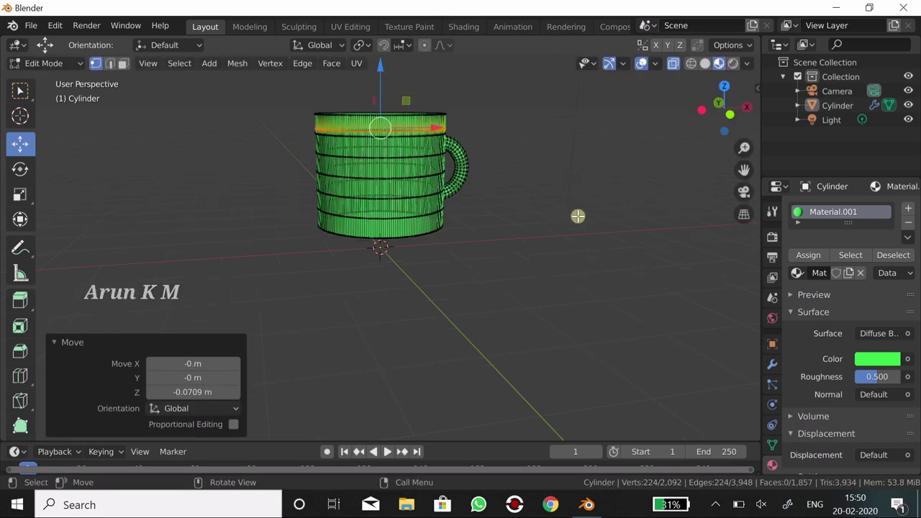
scroll(578, 216, "up", 2)
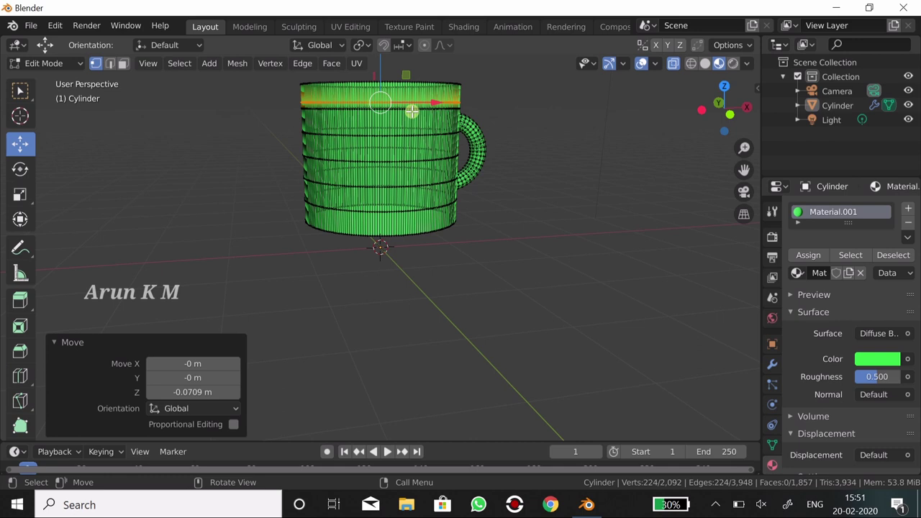
key("alt")
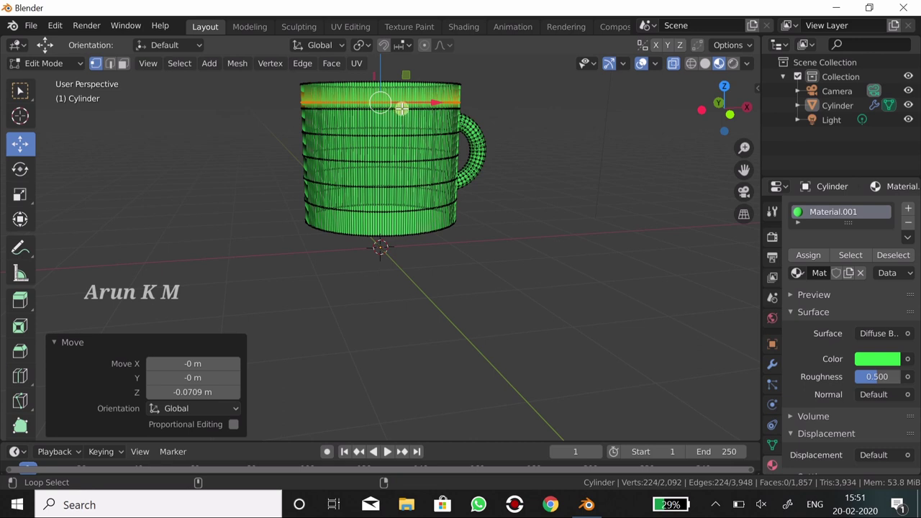
Extend the selection with the neighbouring edge loop to form a two-loop band.
left_click(402, 108, "alt+shift")
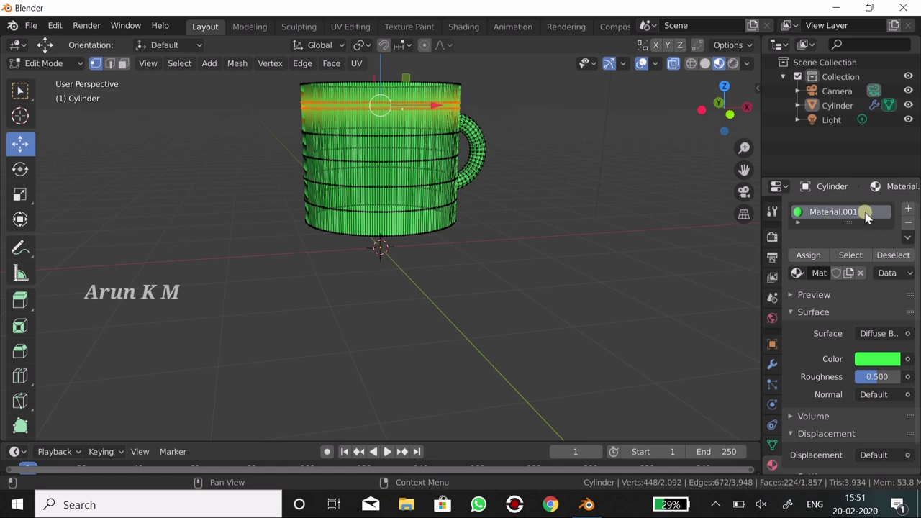
Assign a new red Material.002 in a second slot to the selected band, then deselect.
left_click(910, 209)
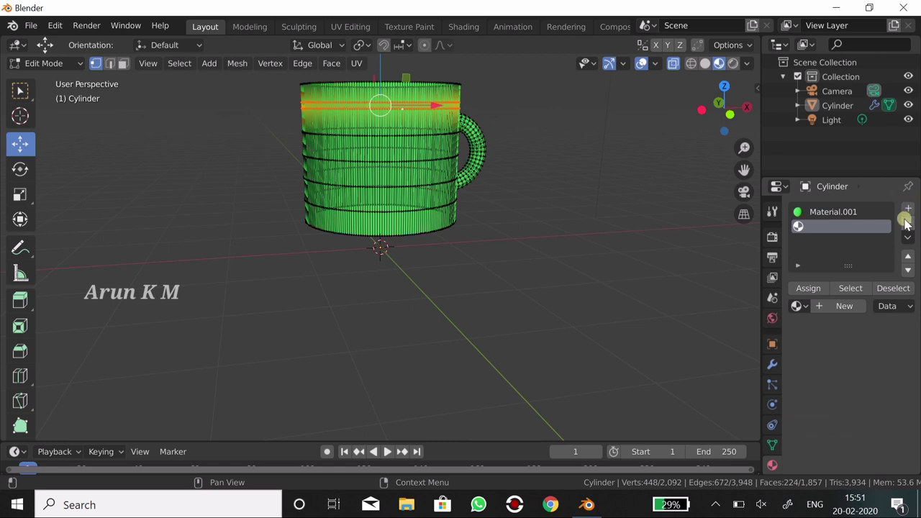
left_click(840, 310)
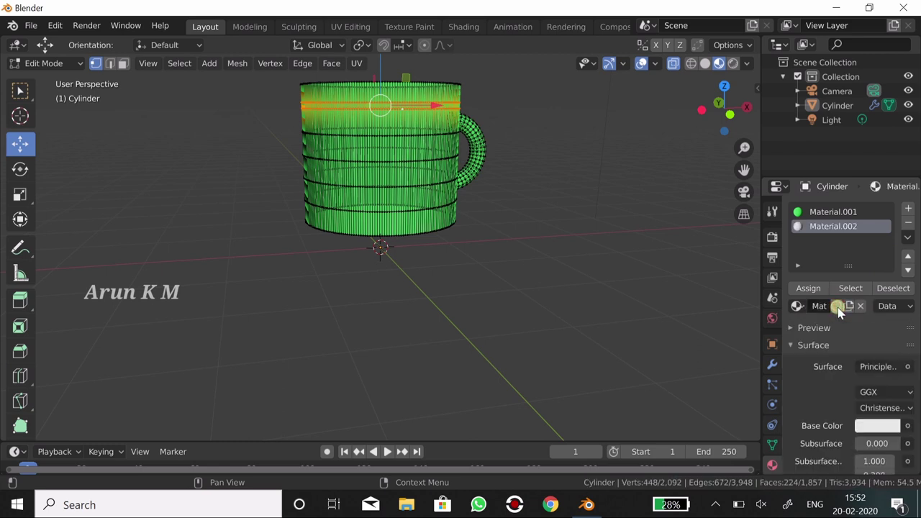
left_click(808, 288)
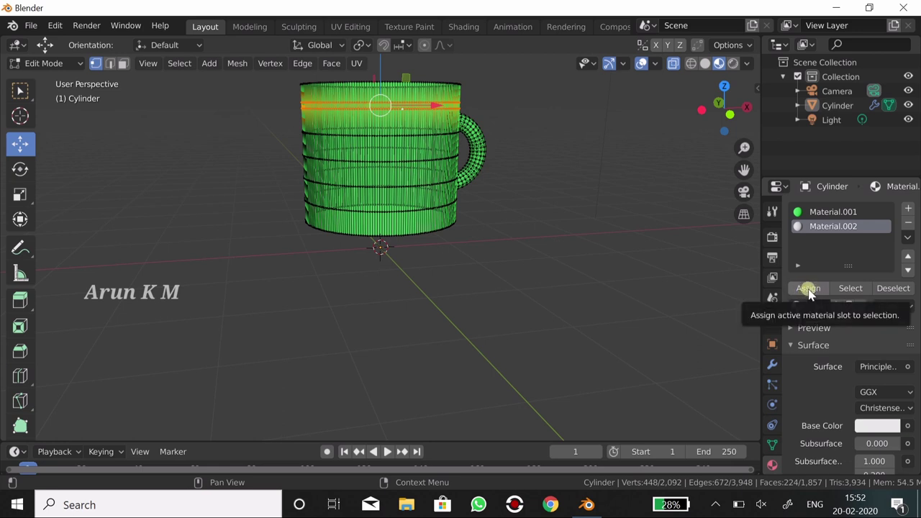
left_click(810, 290)
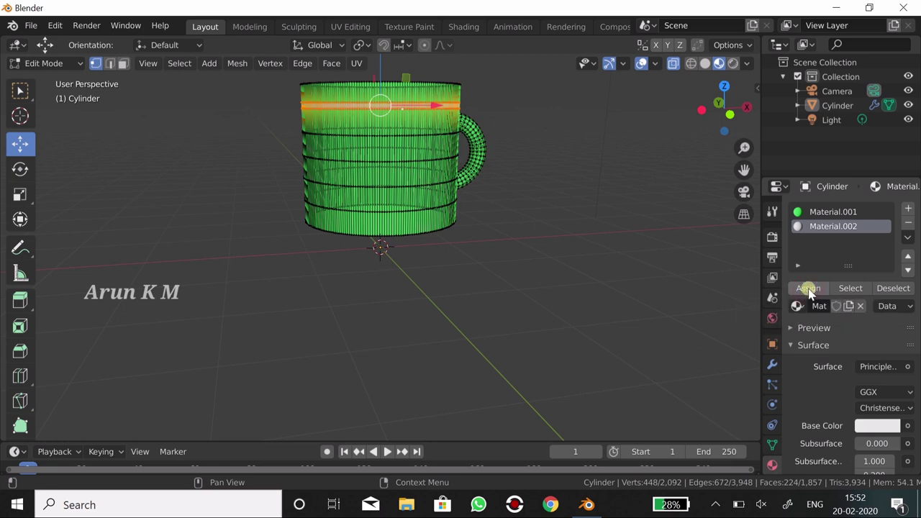
left_click(875, 428)
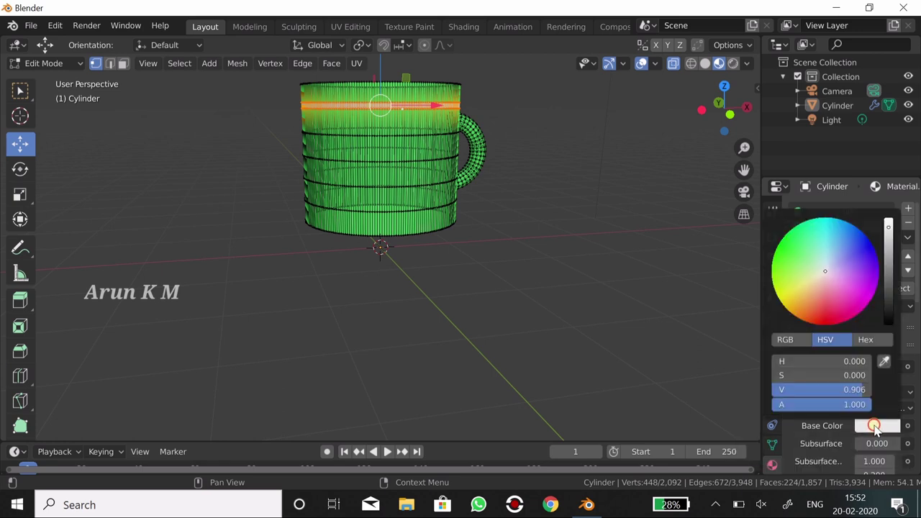
left_click(830, 322)
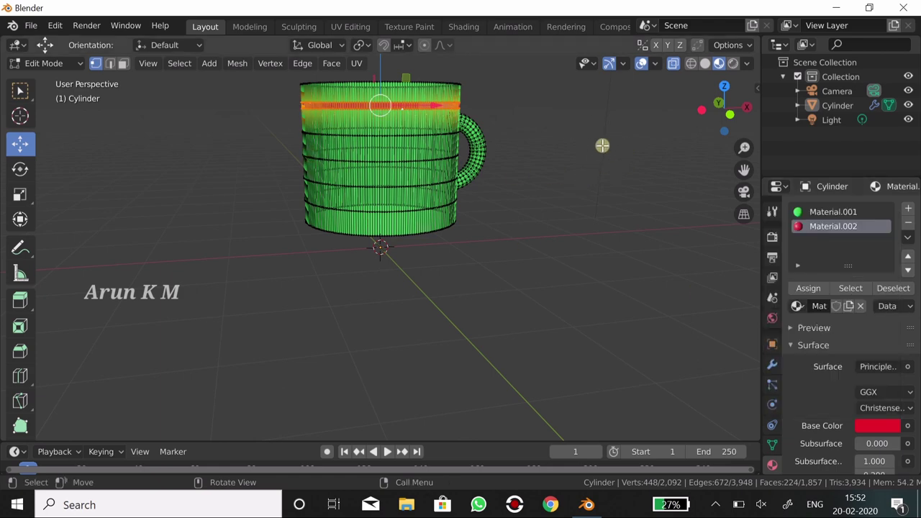
left_click(600, 149)
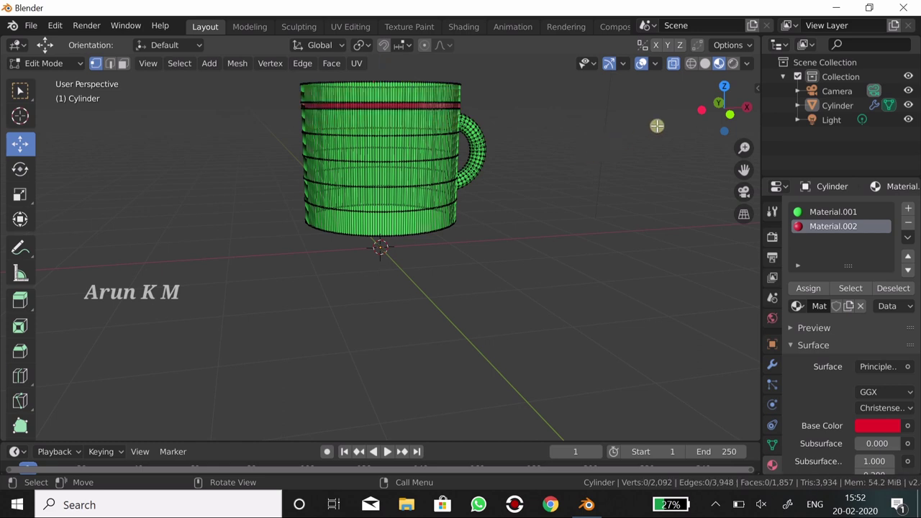
left_click(79, 65)
Return to Object Mode and orbit to view the red stripe from above.
left_click(66, 80)
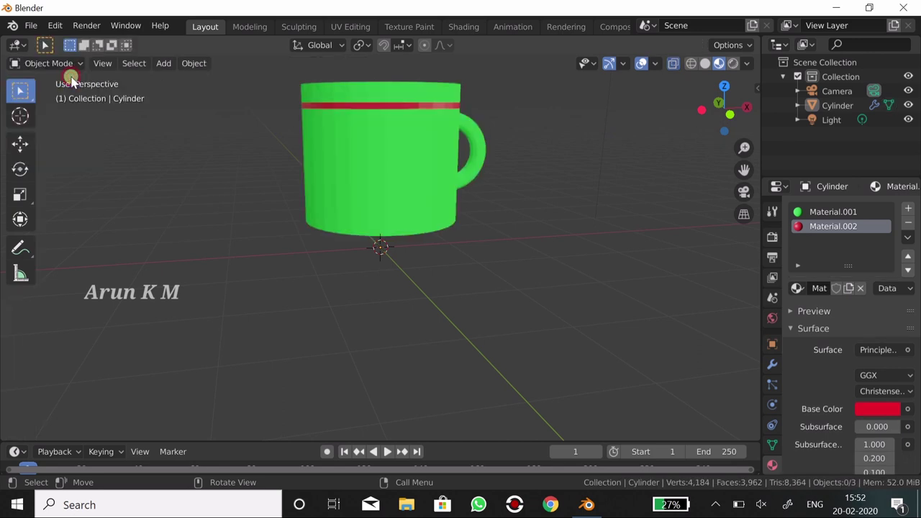
mouse_move(566, 158)
middle_mouse_down()
mouse_move(605, 237)
mouse_move(580, 140)
mouse_move(594, 128)
mouse_move(600, 209)
mouse_move(600, 192)
middle_mouse_up()
scroll(599, 191, "up", 1)
scroll(599, 192, "down", 2)
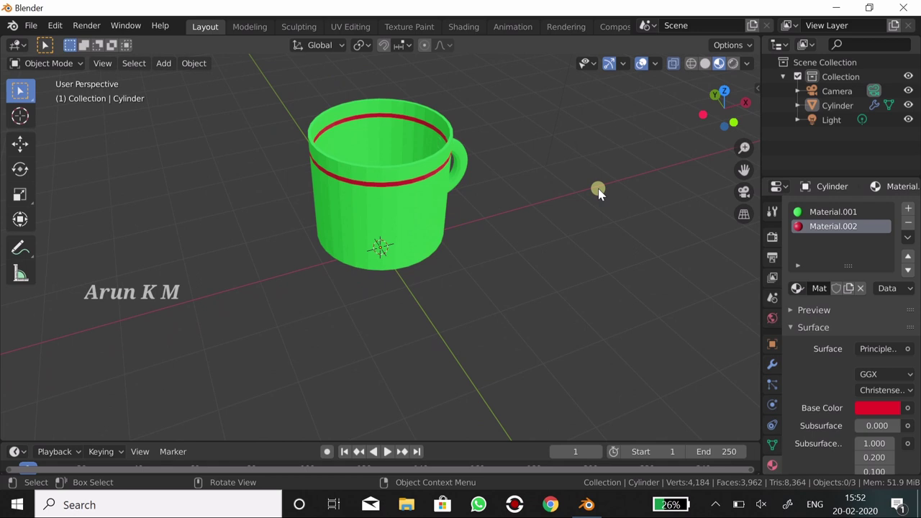
scroll(584, 239, "down", 1)
scroll(584, 241, "down", 1)
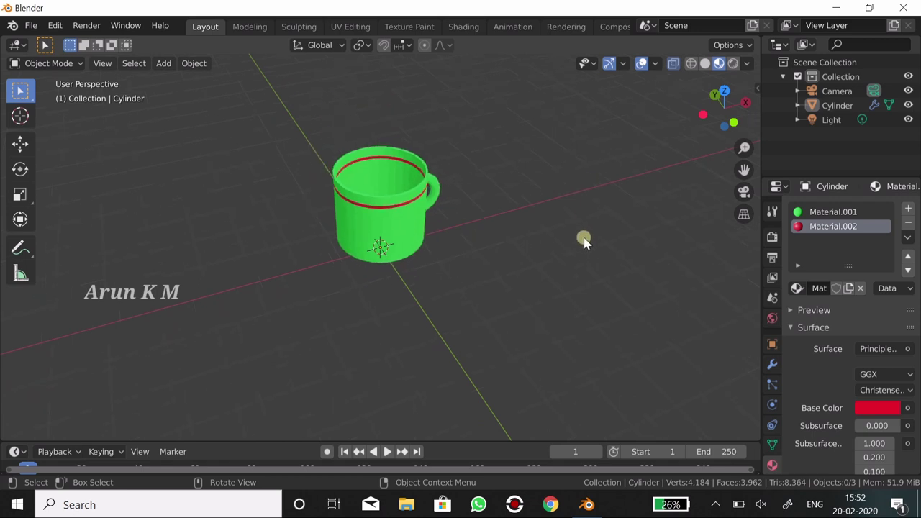
scroll(585, 241, "up", 1)
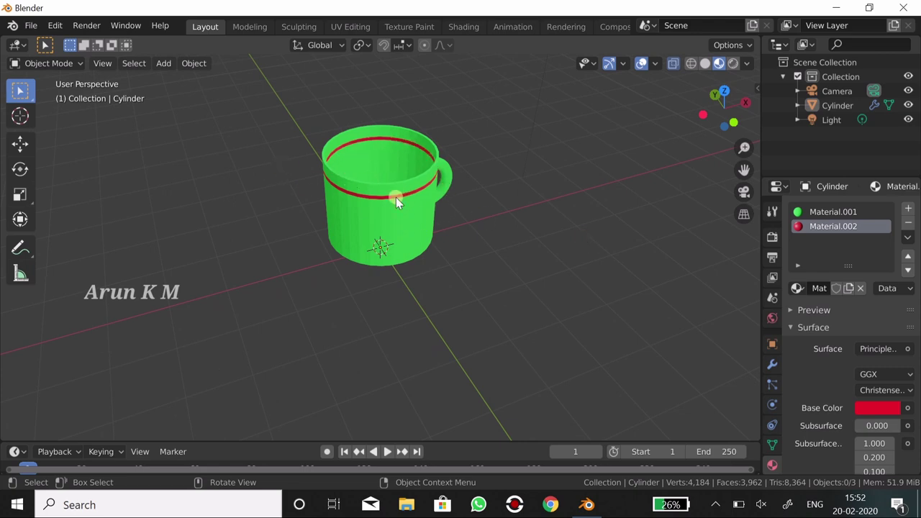
Rename the Cylinder object to 'cup' and hide it in the viewport.
double_click(833, 106)
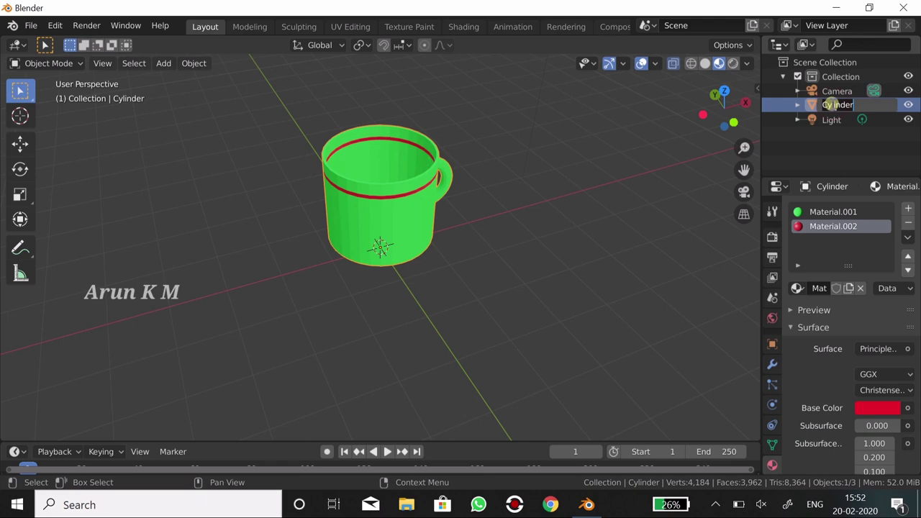
type("cup")
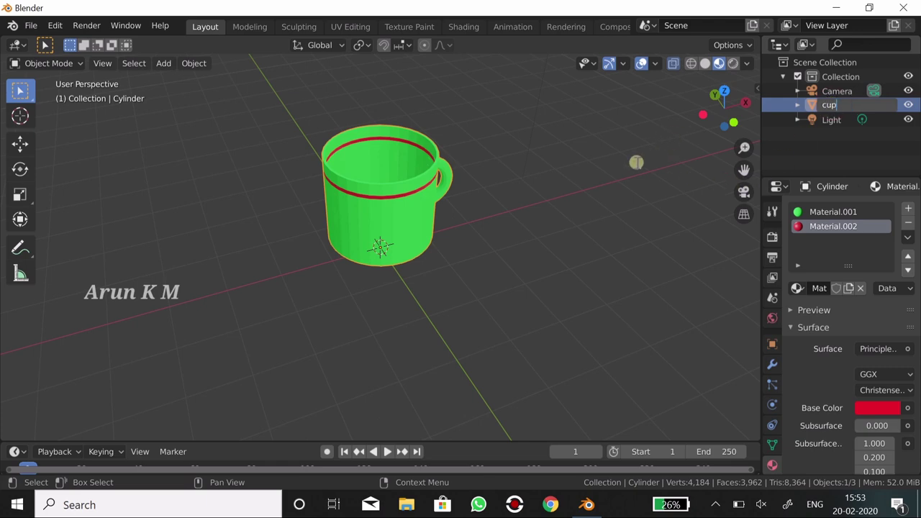
left_click(832, 108)
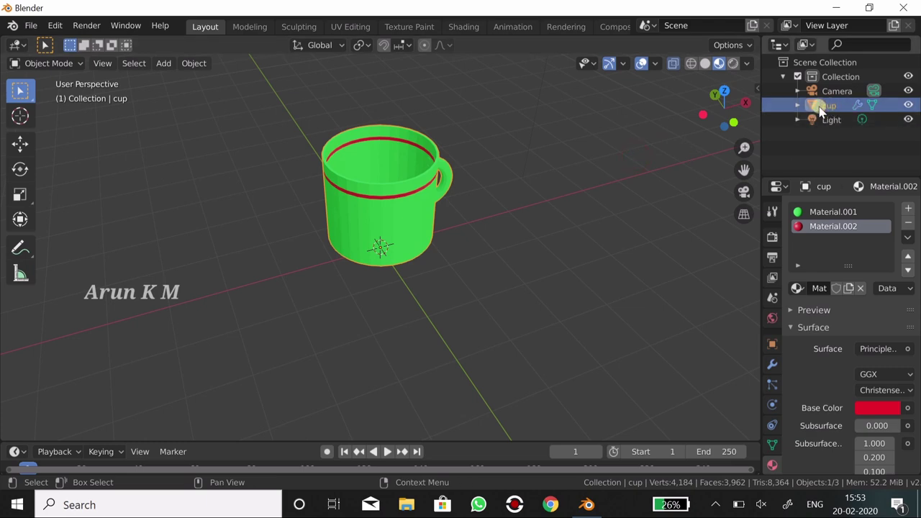
left_click(909, 105)
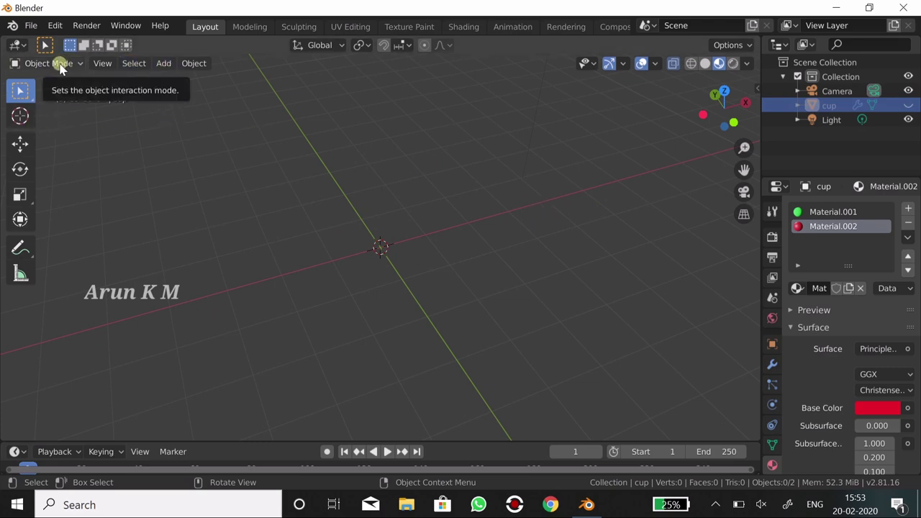
Add a UV sphere (32 segments, 16 rings, 1 m radius) at the origin and enter Edit Mode.
left_click(162, 65)
mouse_move(183, 80)
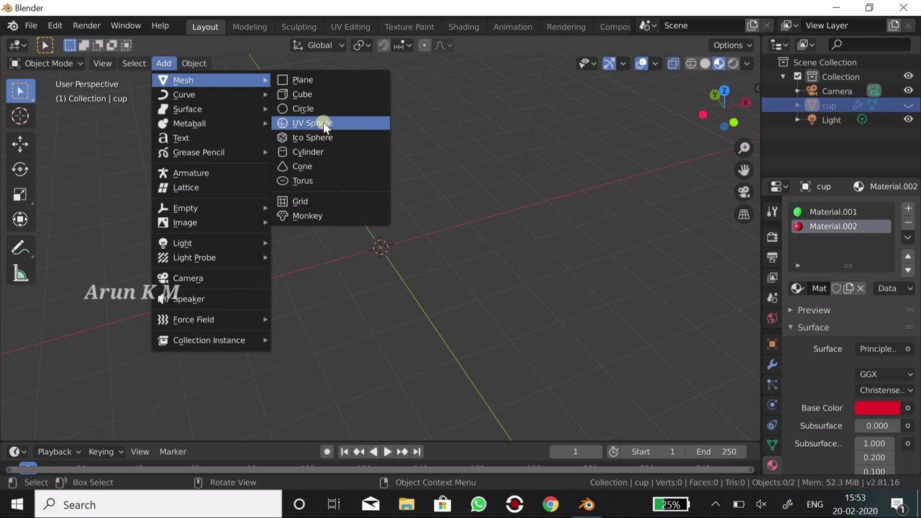
left_click(352, 124)
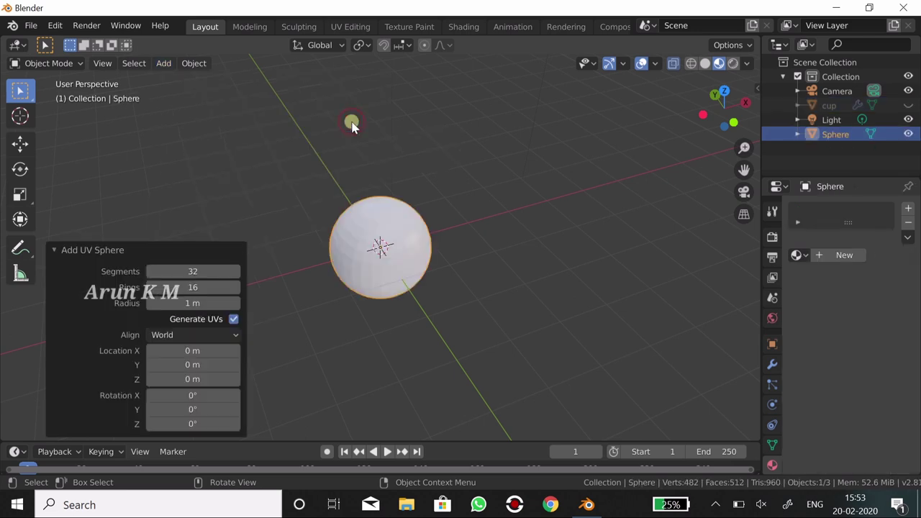
scroll(526, 256, "up", 1)
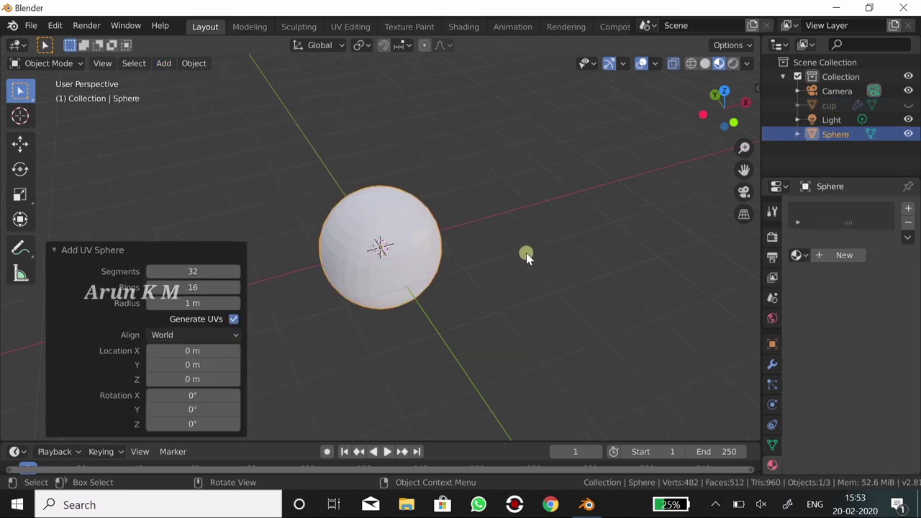
scroll(526, 256, "up", 2)
scroll(526, 256, "up", 2)
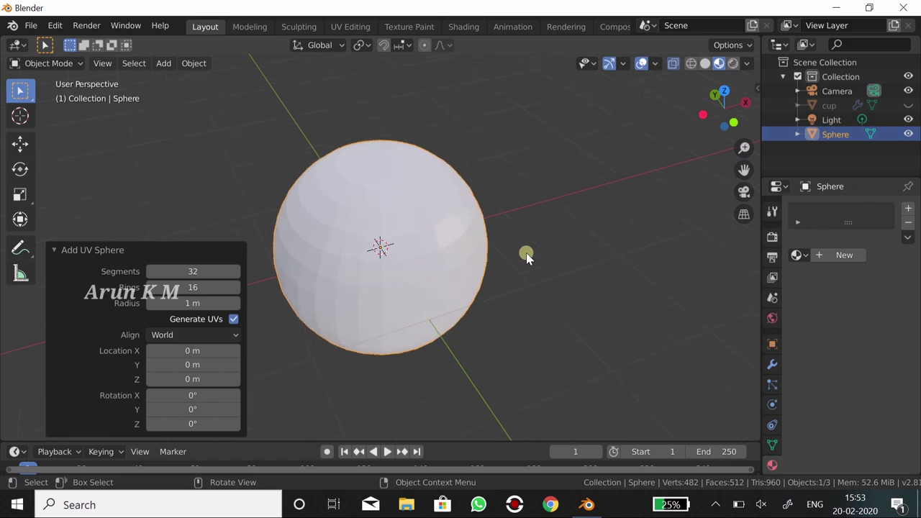
left_click(80, 64)
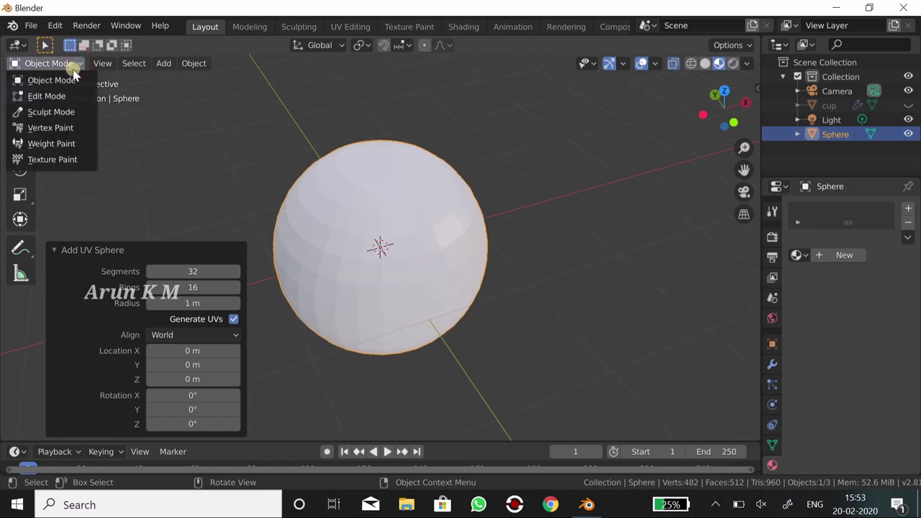
left_click(74, 99)
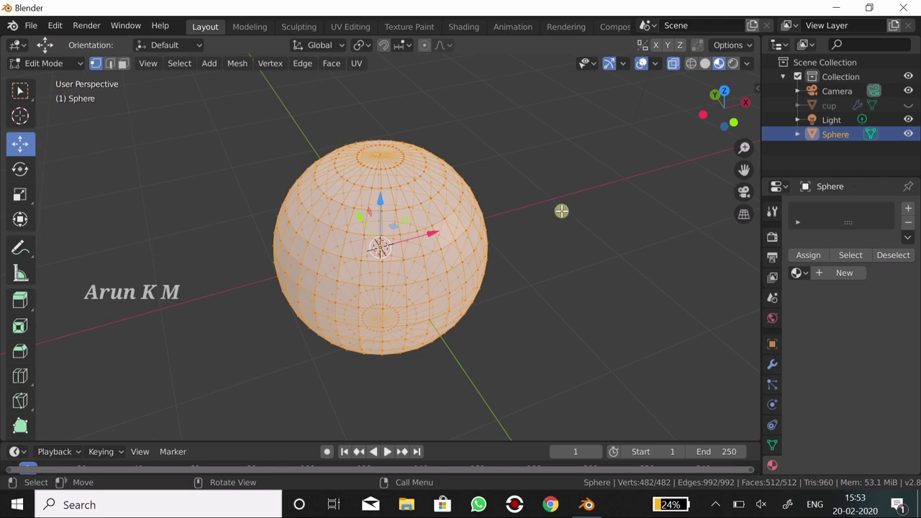
Look at the sphere from the front orthographic view and deselect all its vertices.
middle_click_drag(578, 274, 578, 274)
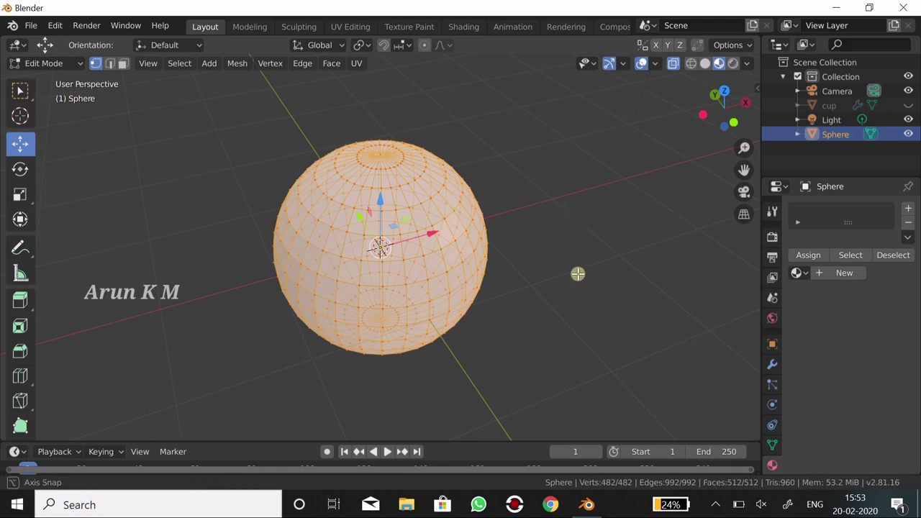
left_click(149, 66)
mouse_move(175, 228)
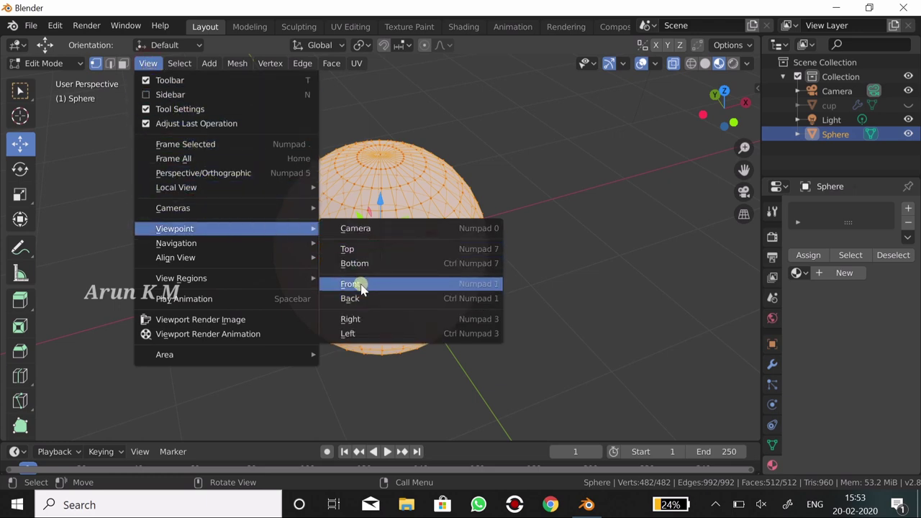
left_click(363, 287)
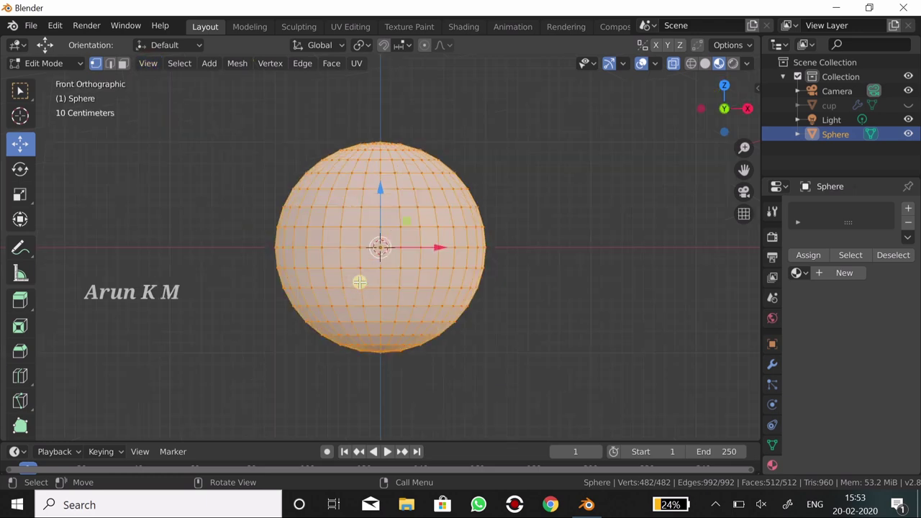
left_click(601, 204)
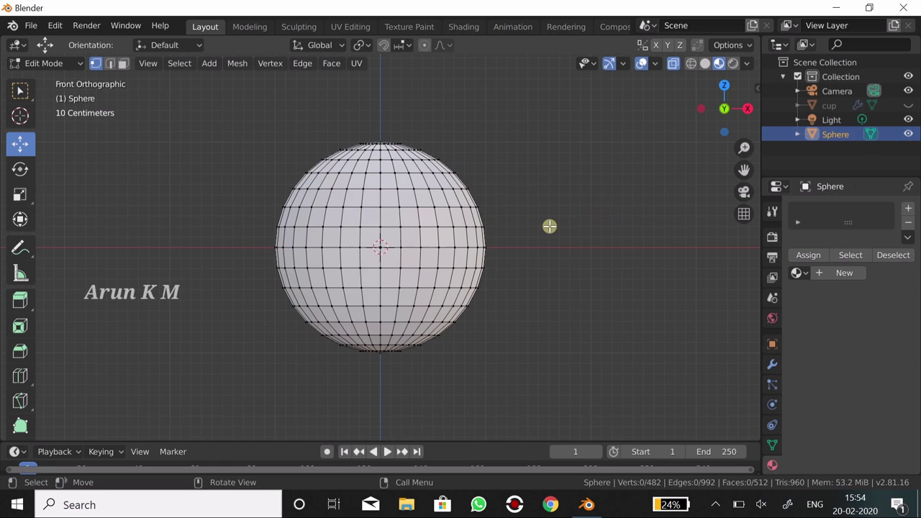
key("b")
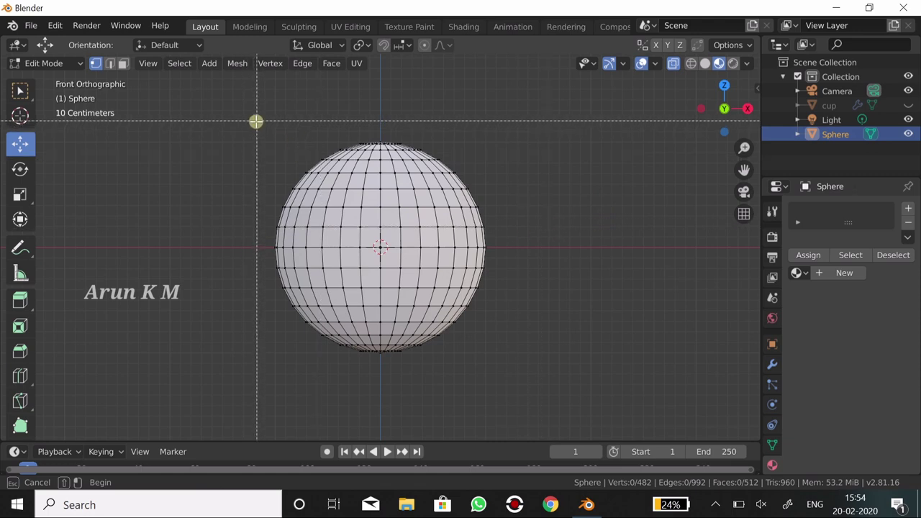
Box-select the sphere's upper-half vertices and delete them, leaving an open hemisphere bowl.
mouse_move(250, 122)
left_mouse_down()
mouse_move(367, 236)
mouse_move(524, 240)
mouse_move(502, 251)
left_mouse_up()
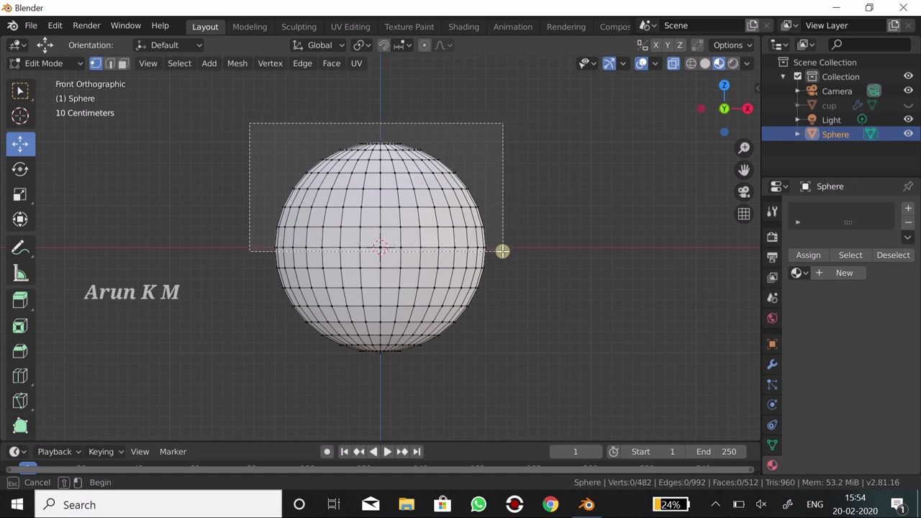
left_click_drag(502, 251, 502, 252)
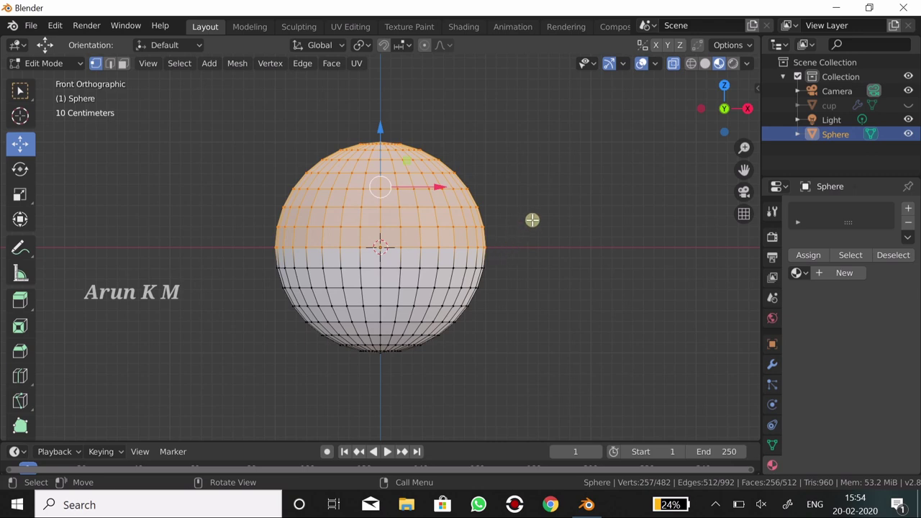
key("x")
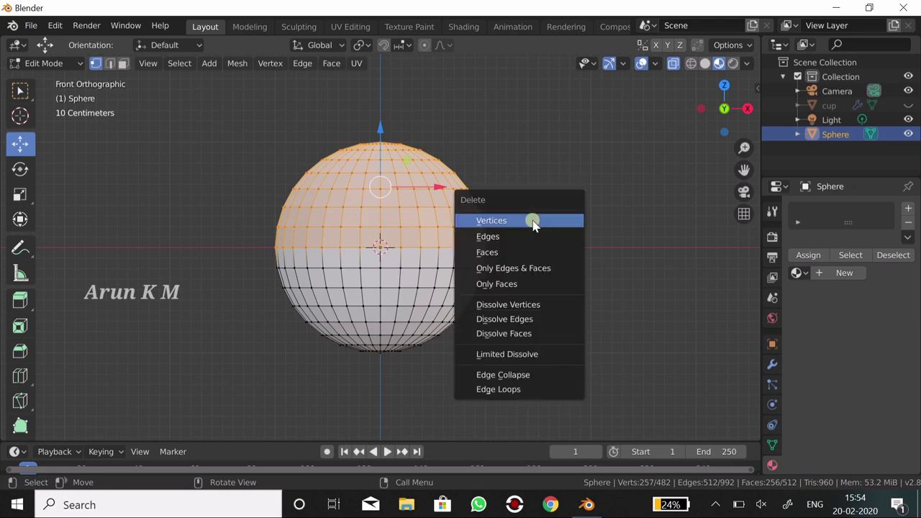
left_click(529, 225)
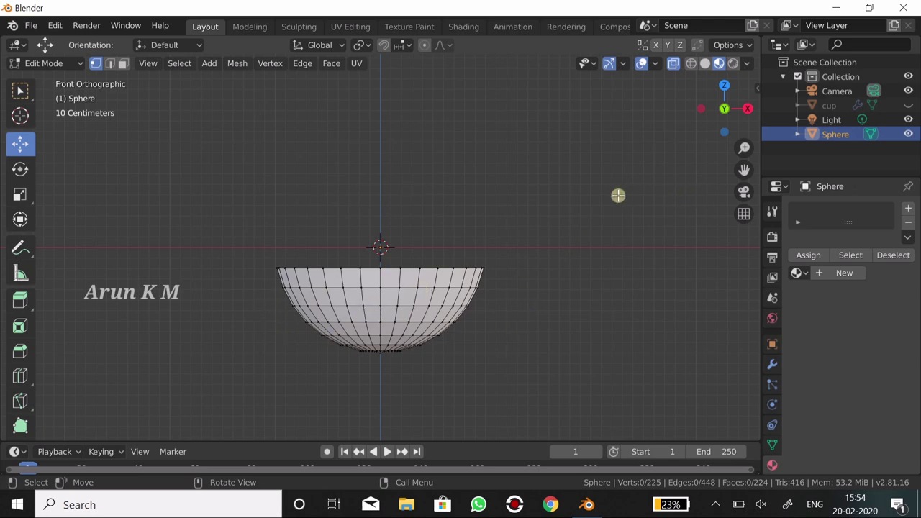
Use solid shading, enable proportional editing, and orbit to a level front view of the bowl.
left_click(705, 65)
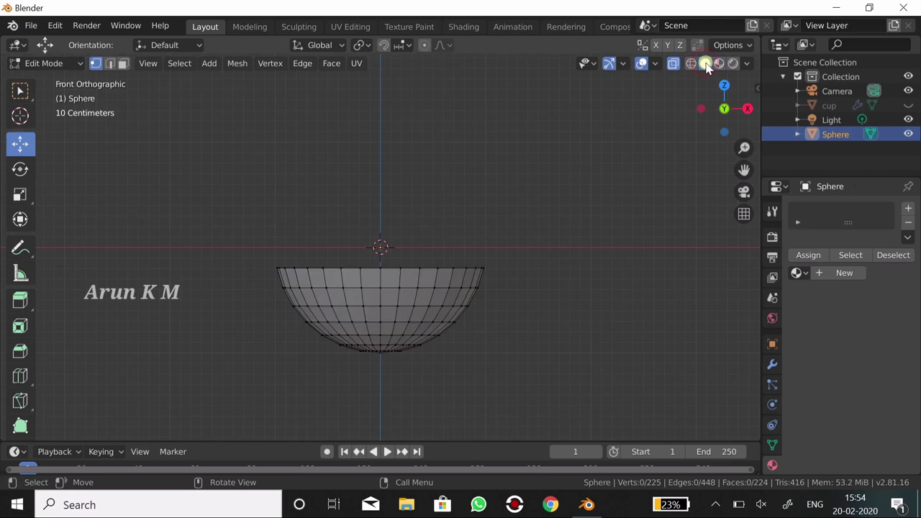
mouse_move(532, 173)
middle_mouse_down()
mouse_move(520, 177)
mouse_move(518, 222)
mouse_move(532, 169)
mouse_move(538, 187)
middle_mouse_up()
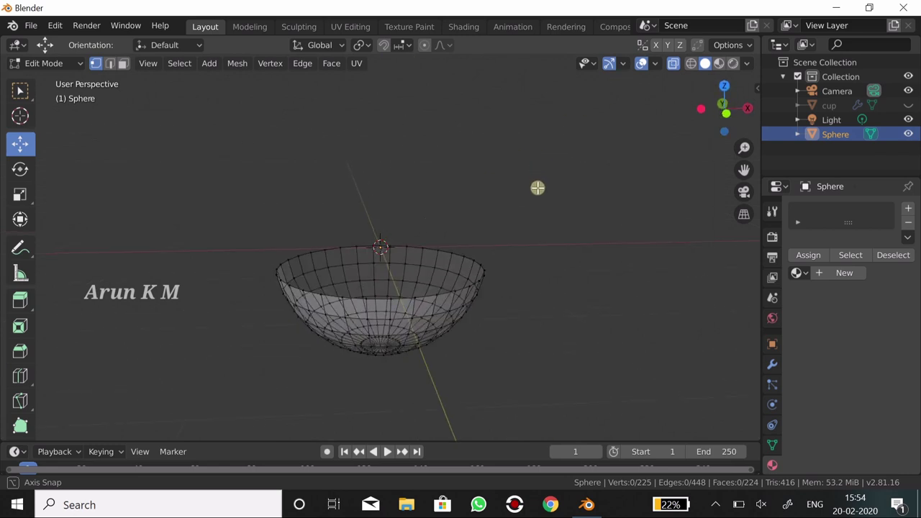
left_click(424, 45)
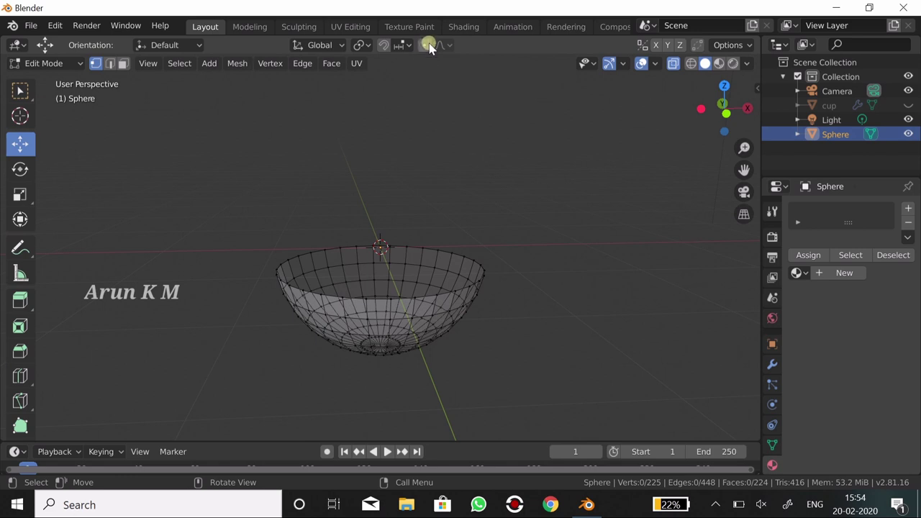
left_click(428, 47)
middle_click_drag(541, 261, 531, 245)
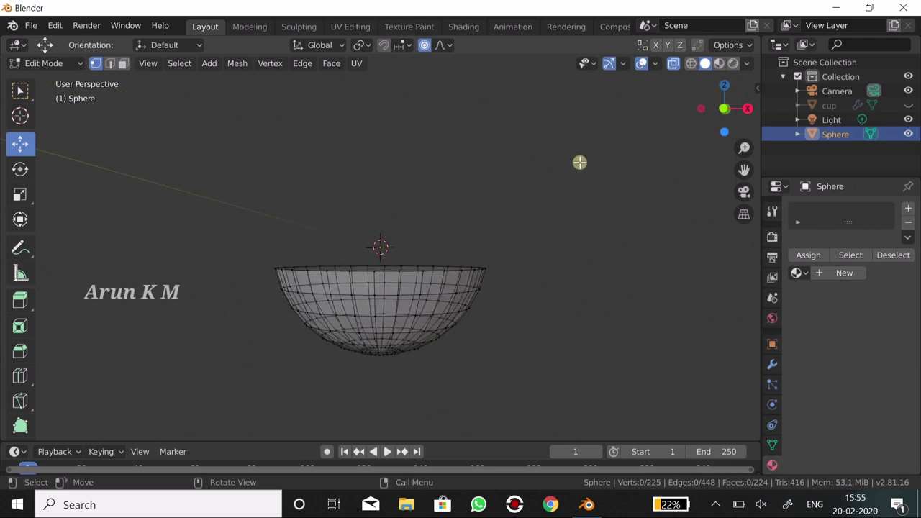
key("b")
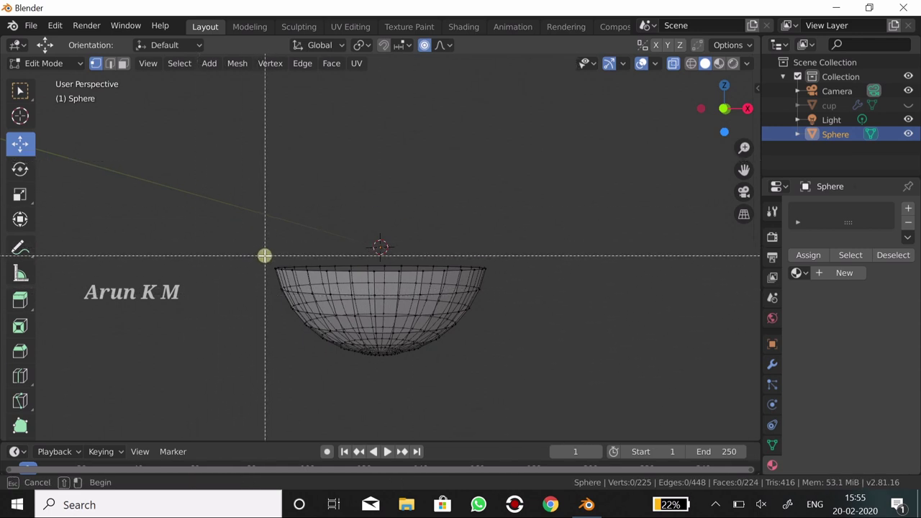
Select the bowl's rim vertices and pull them down on Z with proportional editing.
left_click_drag(267, 253, 498, 274)
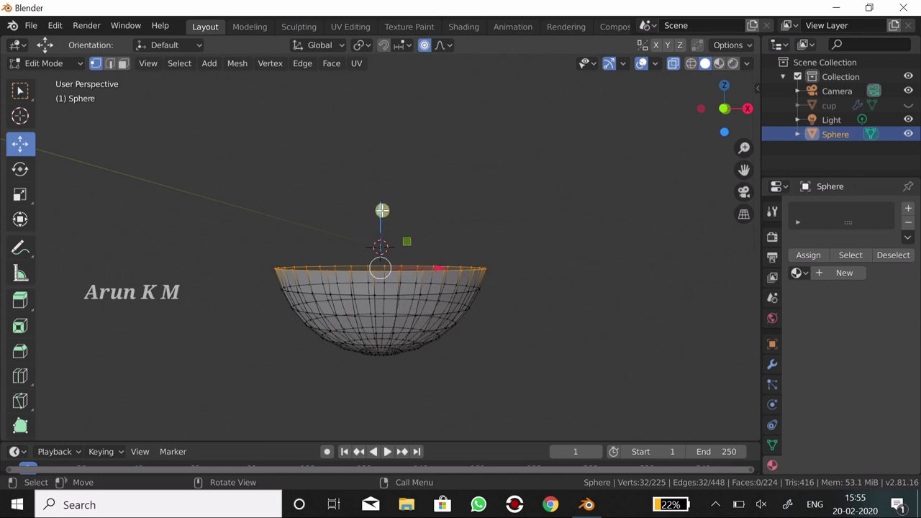
left_click_drag(380, 210, 383, 252)
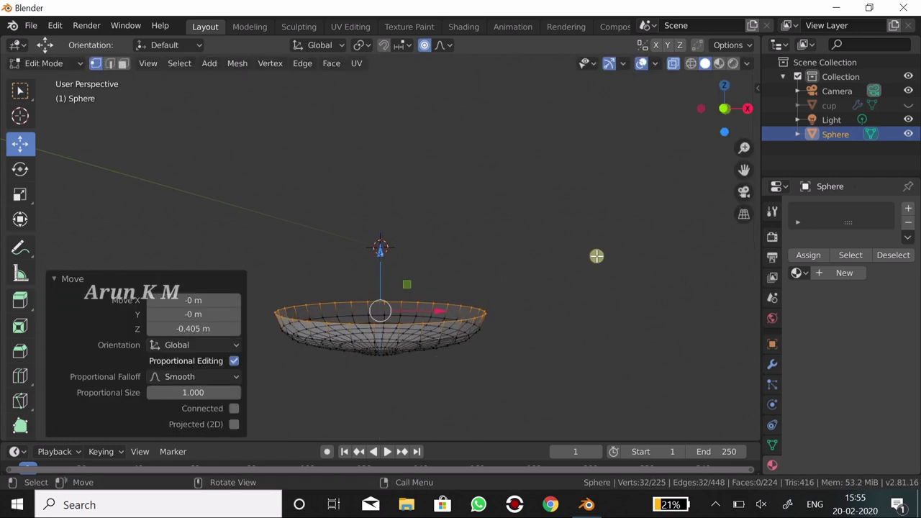
left_click(594, 259)
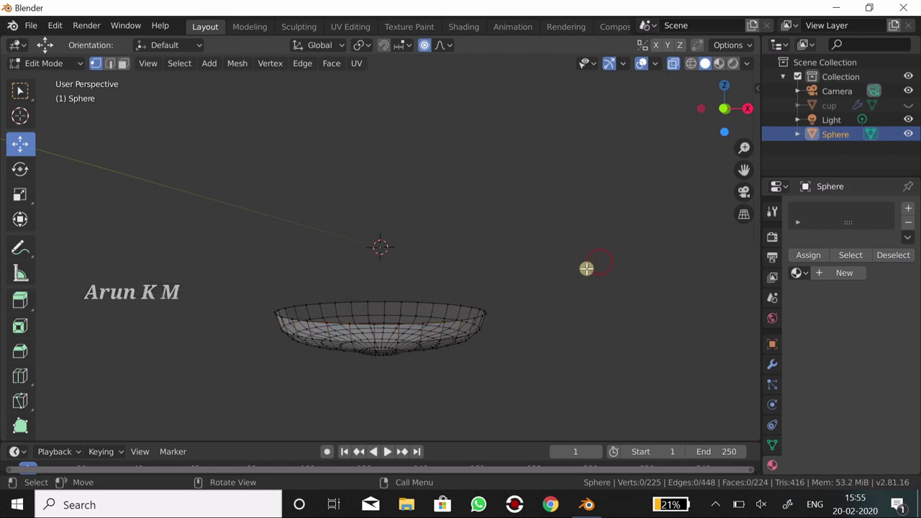
Raise the dish's bottom centre vertex 0.0788 m on Z.
middle_click_drag(573, 269, 565, 205)
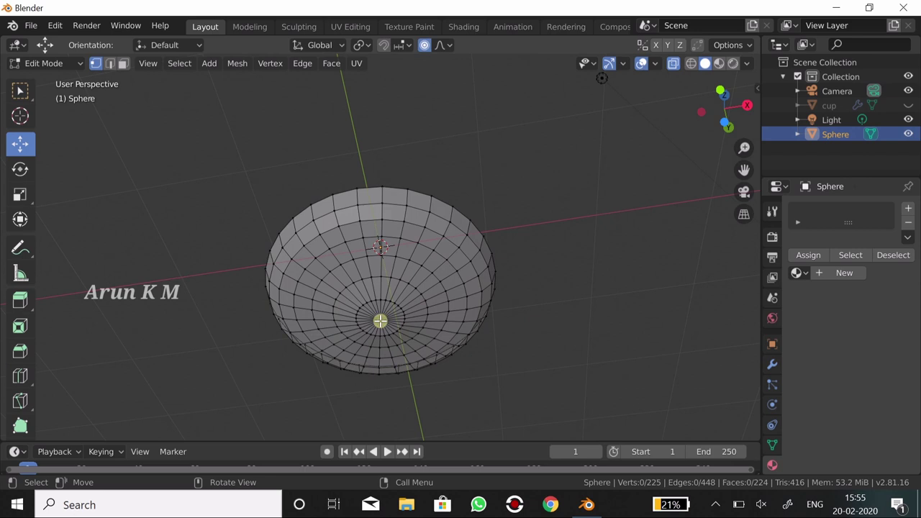
left_click(380, 321)
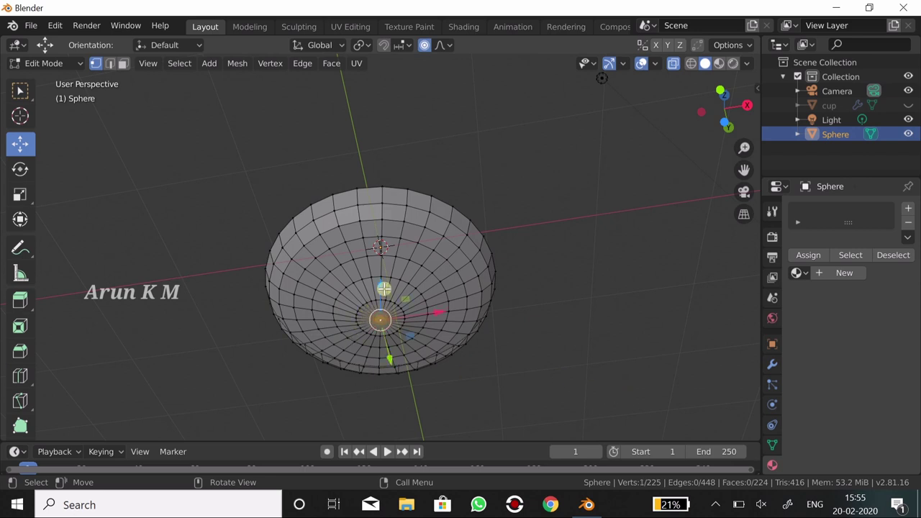
left_click_drag(381, 283, 380, 277)
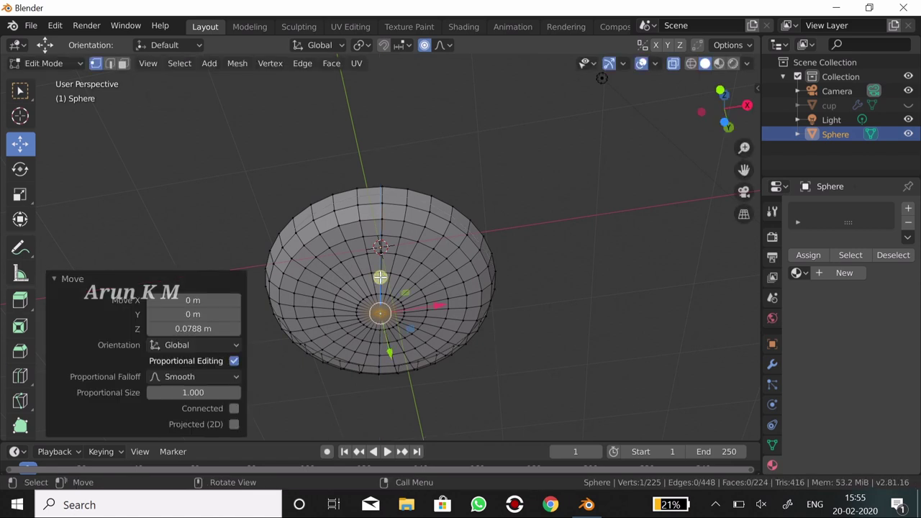
left_click(553, 188)
mouse_move(553, 188)
middle_mouse_down()
mouse_move(556, 281)
mouse_move(553, 249)
mouse_move(557, 259)
middle_mouse_up()
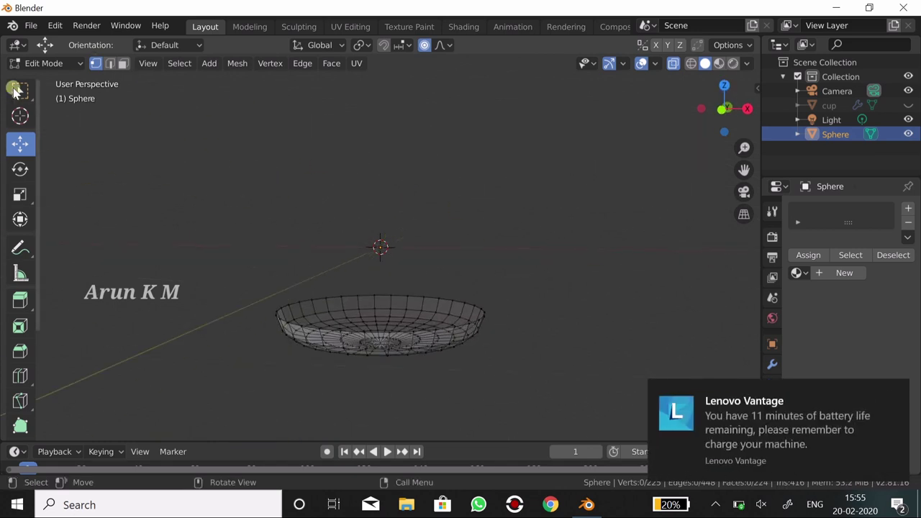
Return to Object Mode and add a Solidify modifier with 0.04 m thickness to the saucer.
left_click(75, 64)
left_click(65, 81)
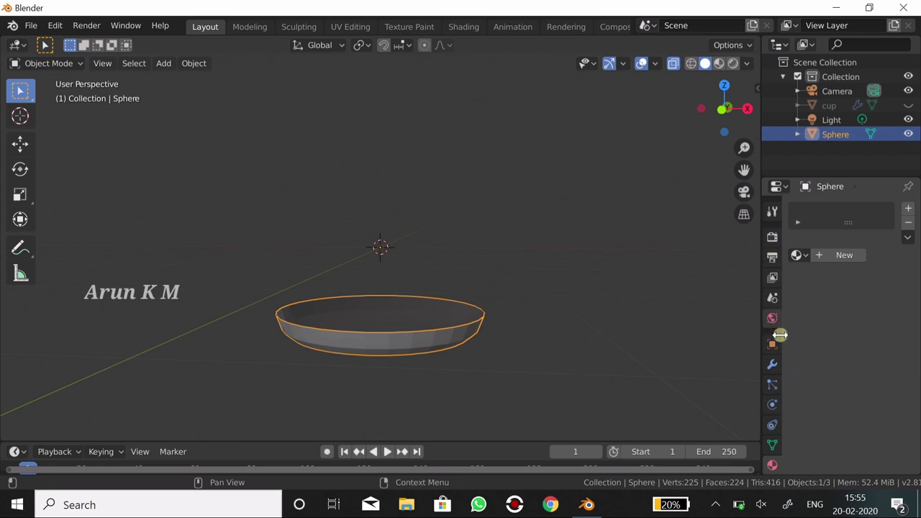
left_click(772, 364)
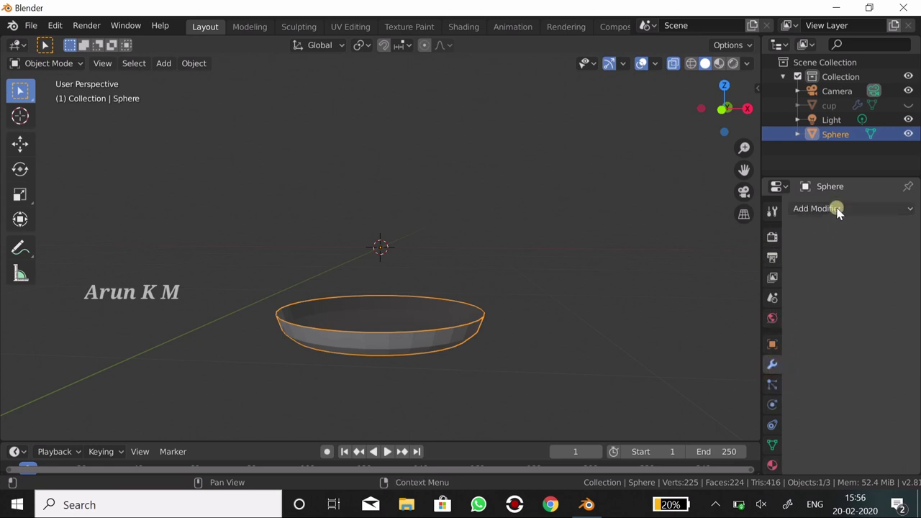
left_click(835, 209)
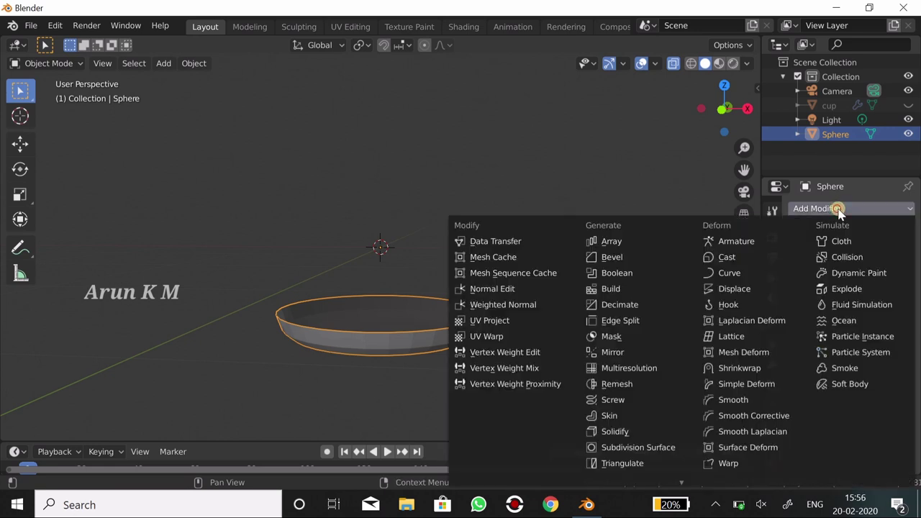
left_click(622, 433)
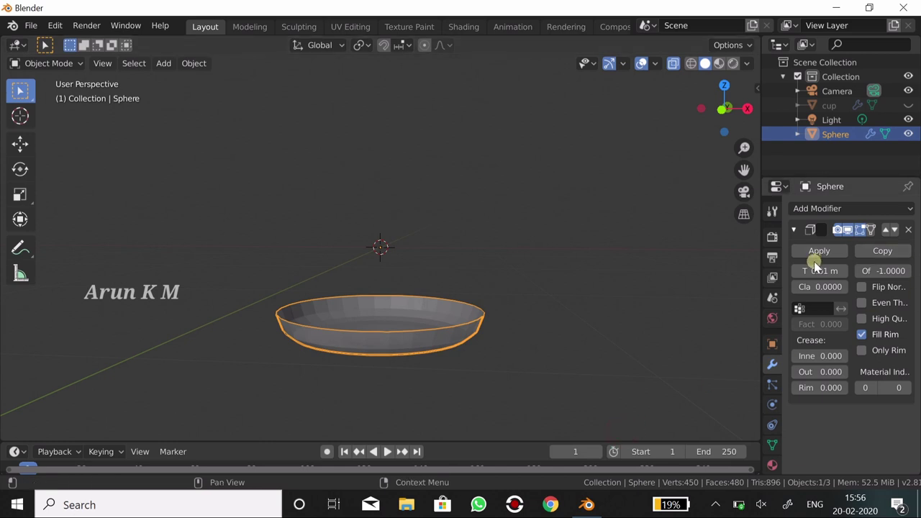
mouse_move(846, 270)
left_mouse_down()
mouse_move(863, 271)
mouse_move(850, 270)
left_mouse_up()
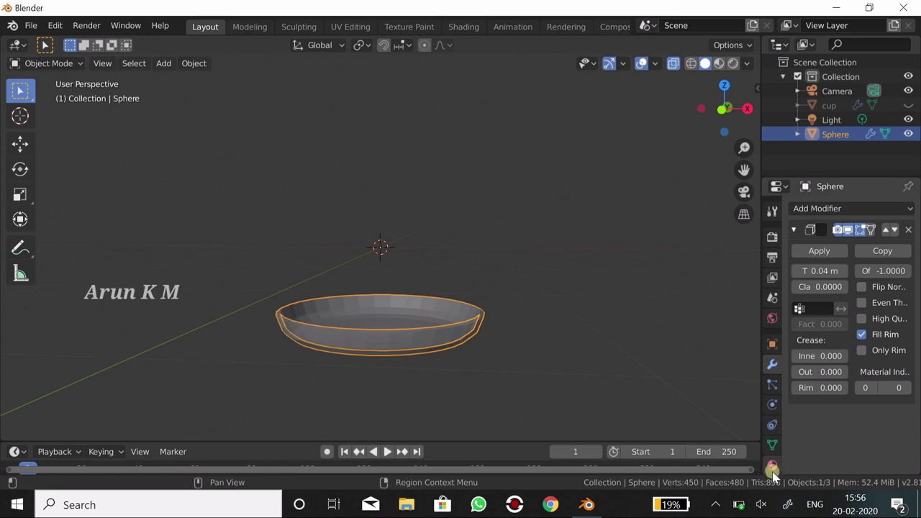
Create a new material, Material.003, for the saucer with a Diffuse BSDF surface.
left_click(772, 466)
left_click(841, 255)
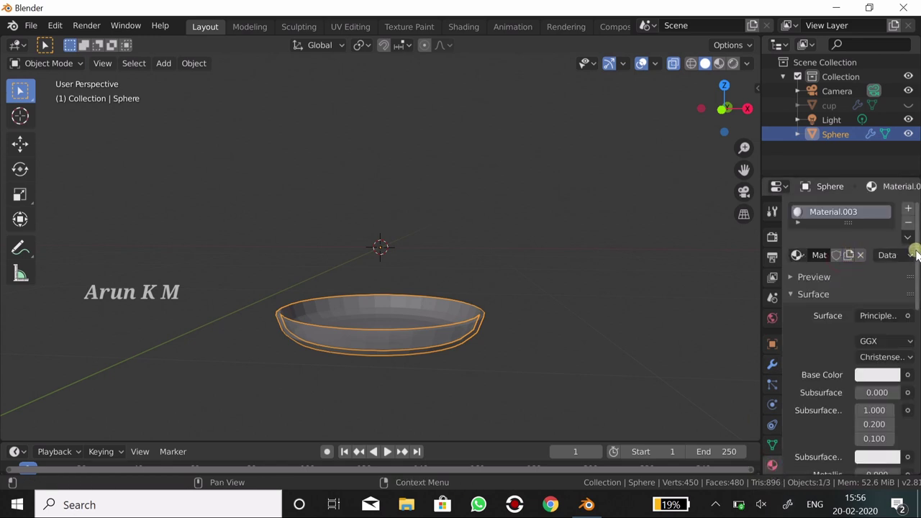
left_click(876, 315)
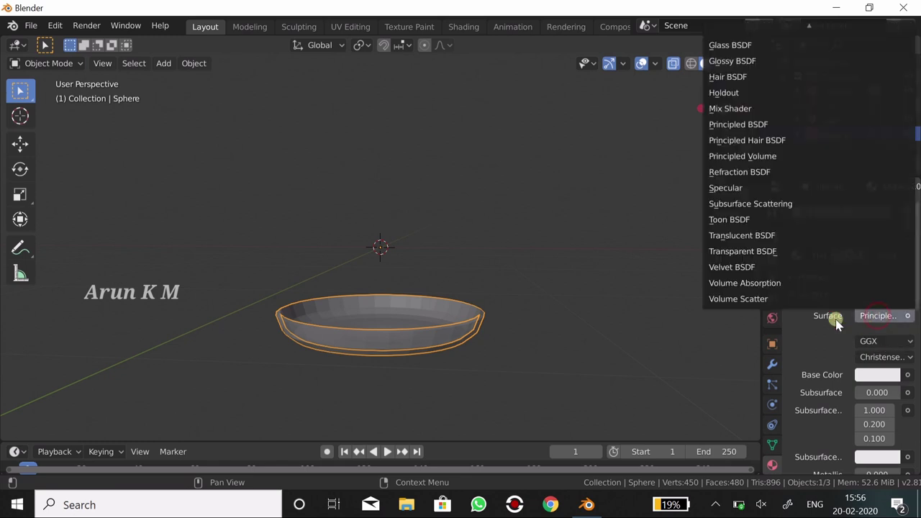
scroll(802, 208, "up", 1)
scroll(801, 207, "up", 1)
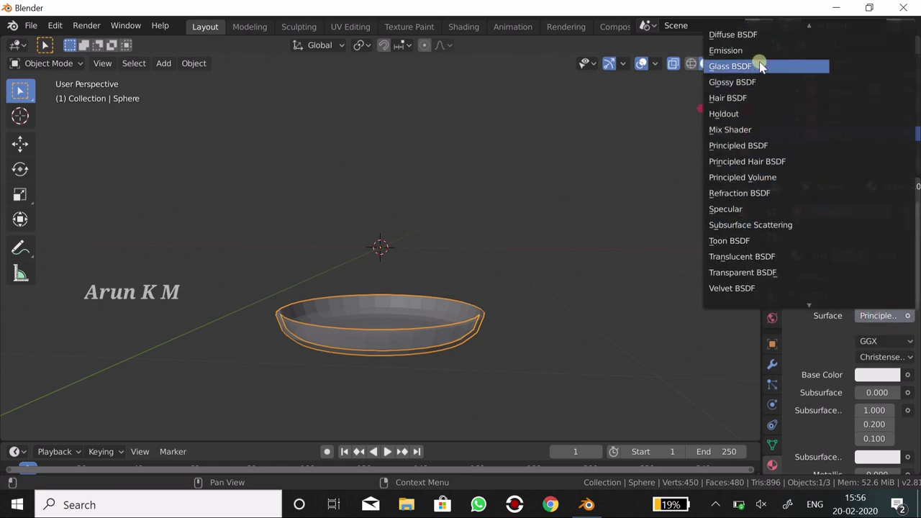
left_click(743, 36)
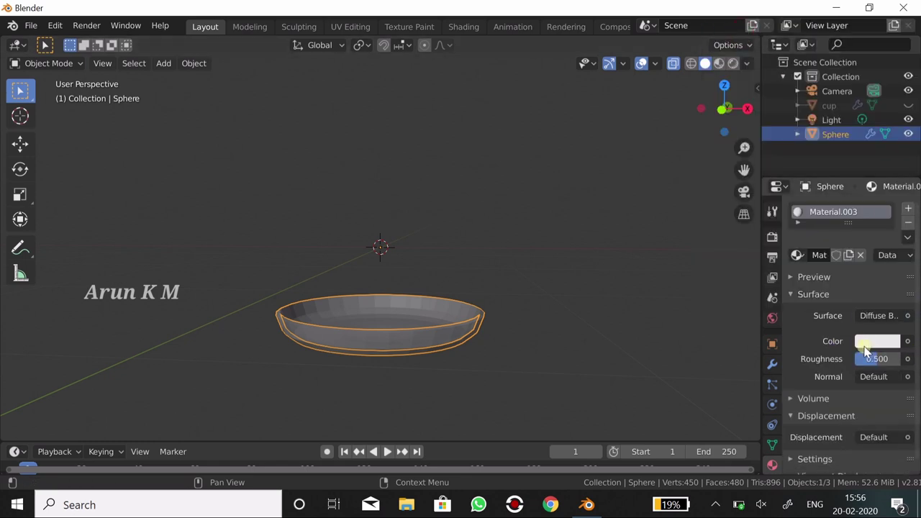
Colour the saucer's diffuse surface green and view it in Material Preview shading.
left_click(867, 343)
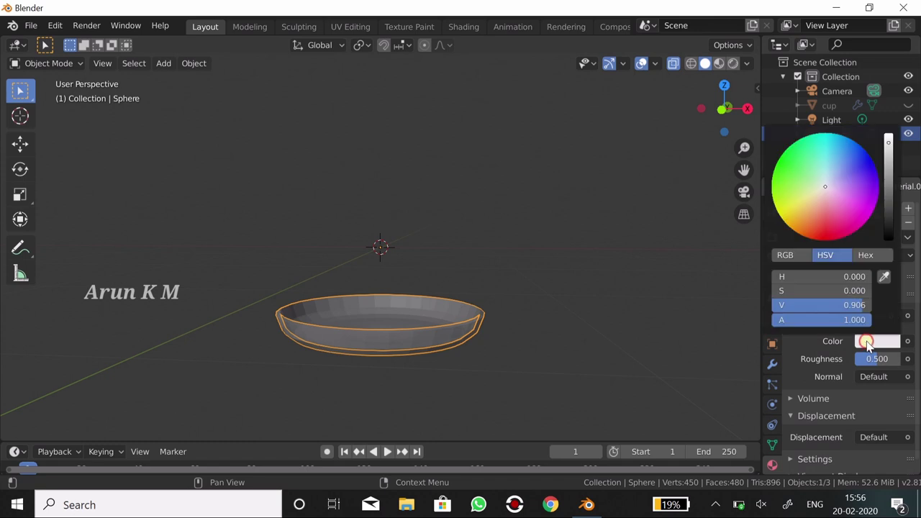
left_click(783, 163)
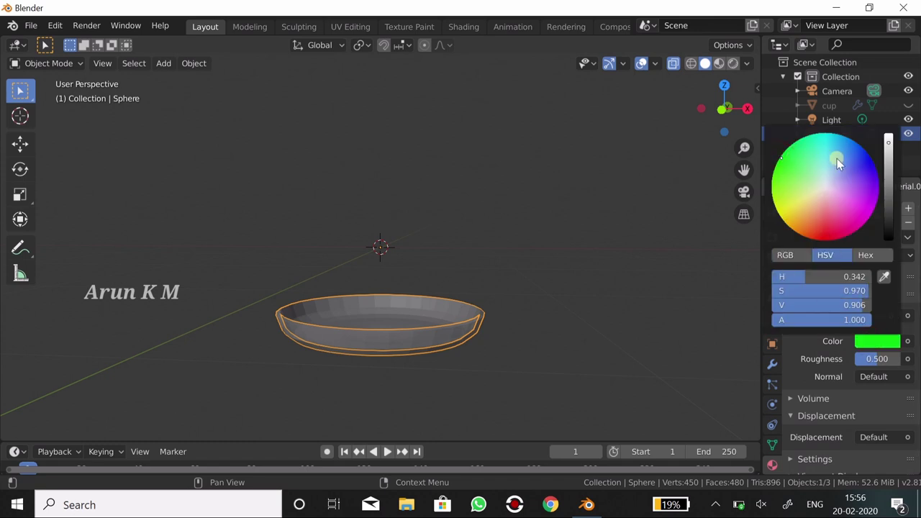
left_click(889, 153)
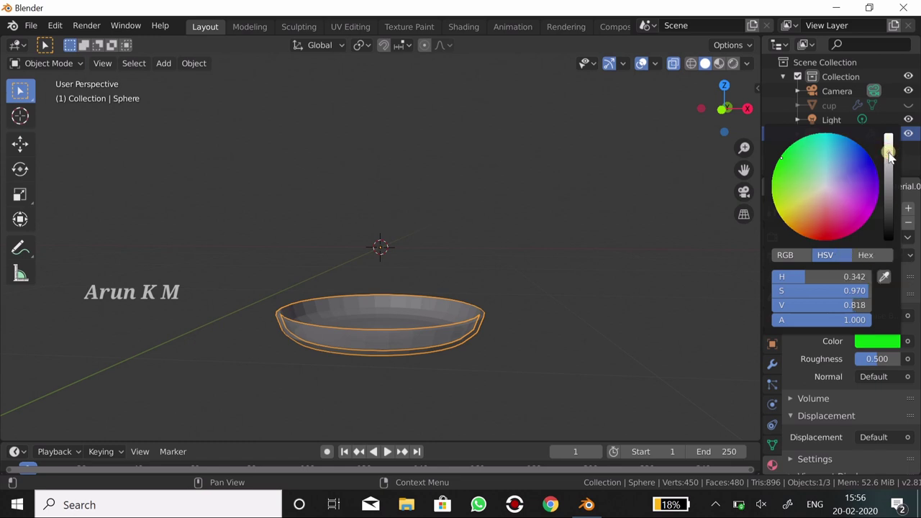
left_click(677, 325)
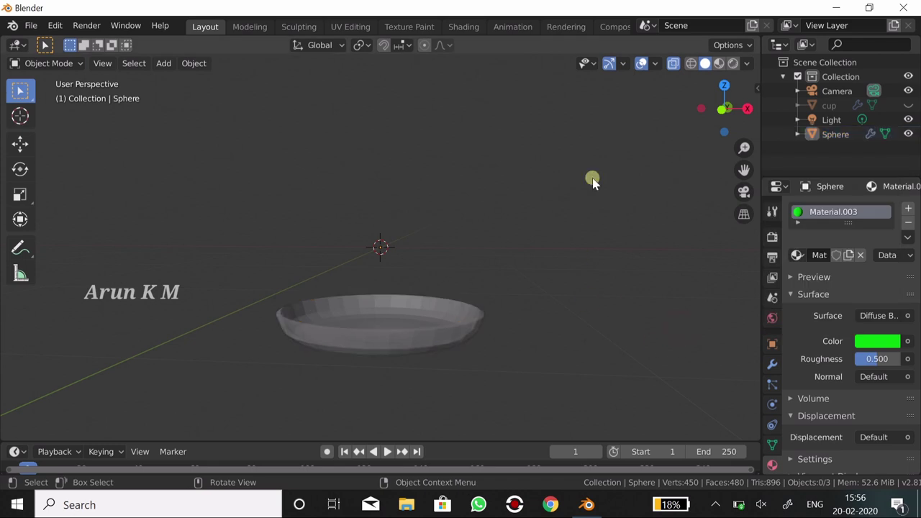
left_click(719, 65)
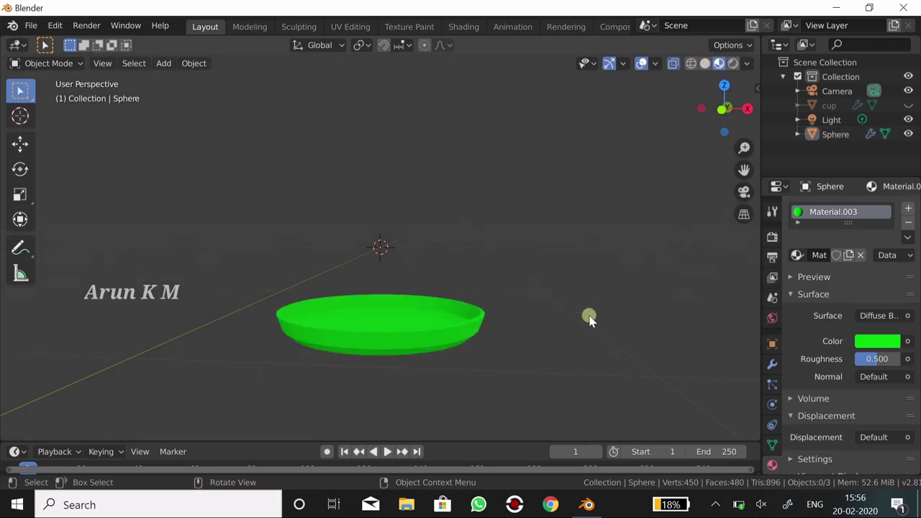
mouse_move(566, 262)
middle_mouse_down()
mouse_move(557, 295)
mouse_move(547, 275)
middle_mouse_up()
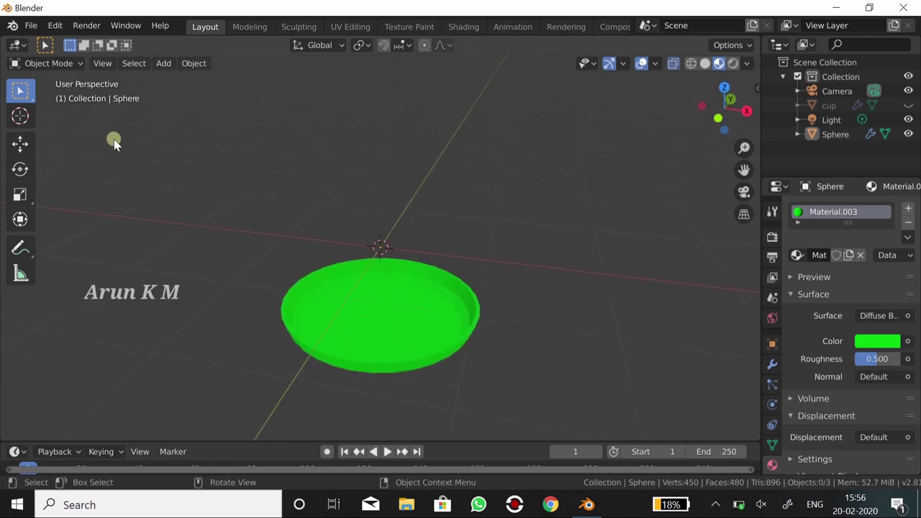
Put the saucer in Edit Mode with plain solid shading.
left_click(75, 64)
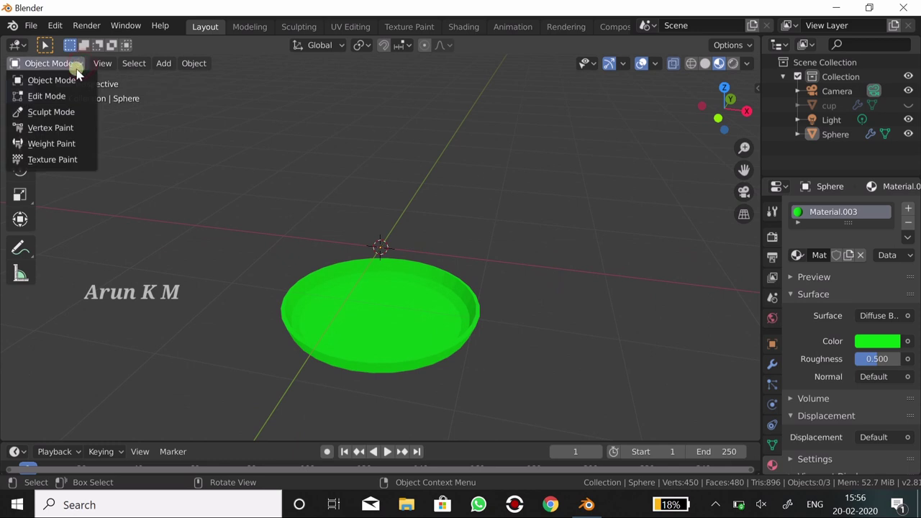
left_click(54, 100)
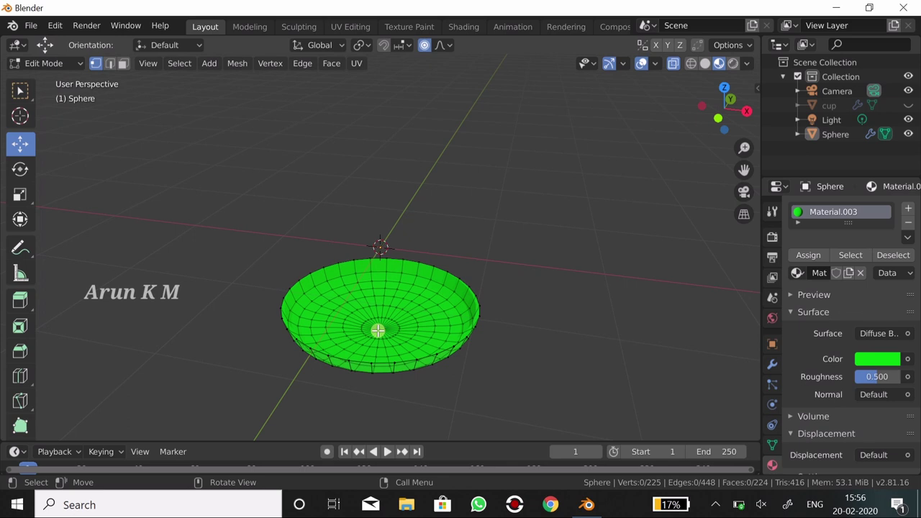
key("ctrl+r")
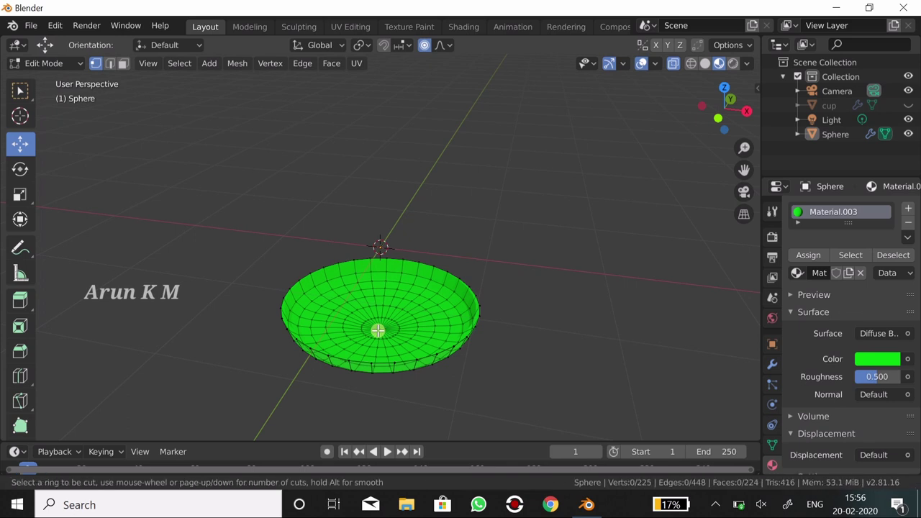
left_click(708, 68)
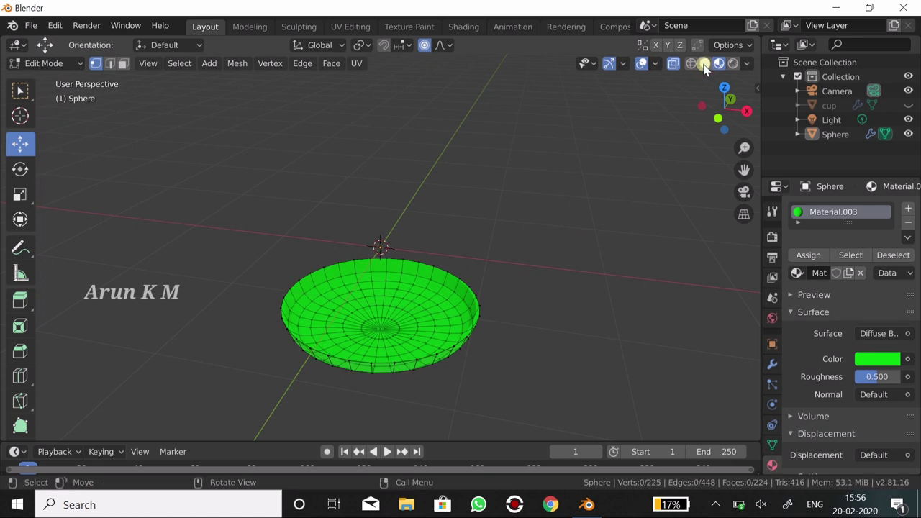
left_click(705, 65)
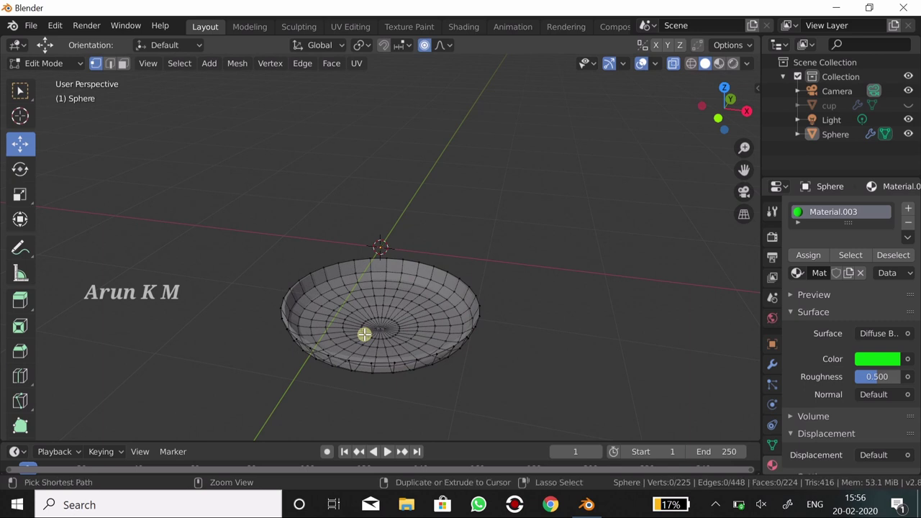
Add two loop cuts near the saucer's rim forming a narrow band, plus a second material slot.
key("ctrl+r")
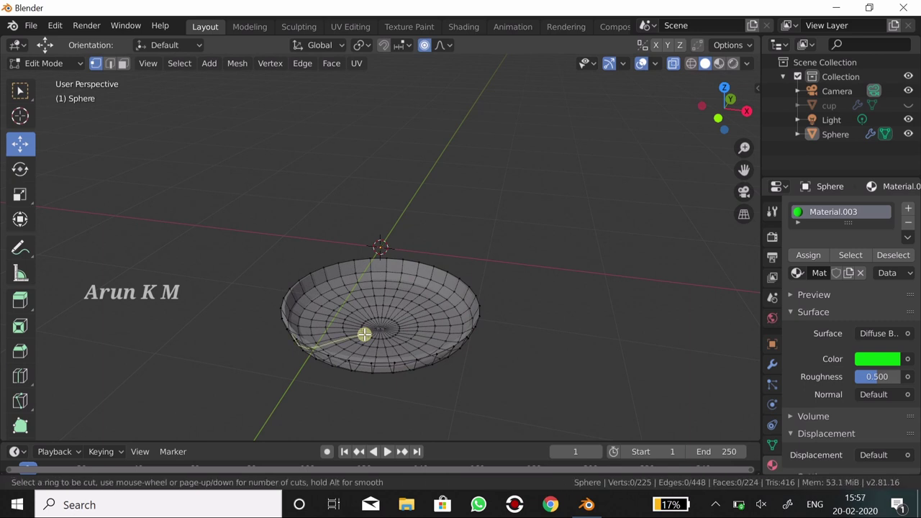
left_click(372, 276)
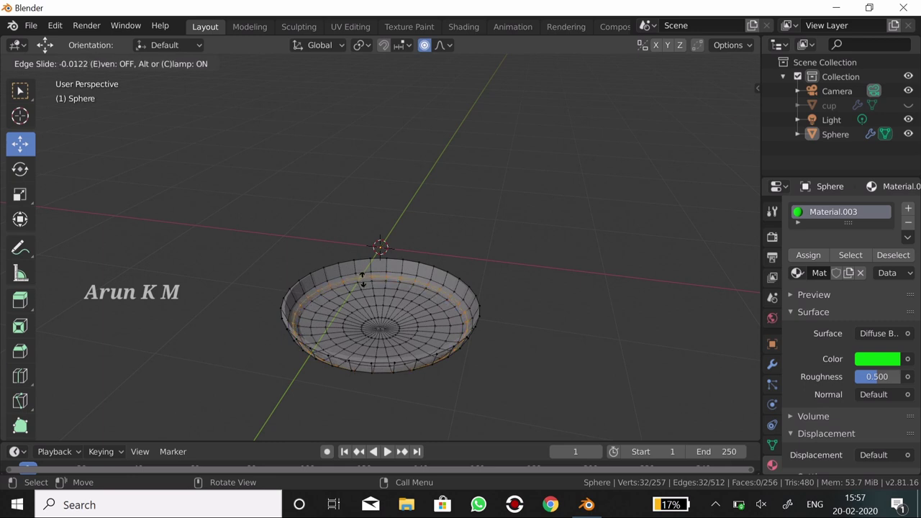
left_click(362, 279)
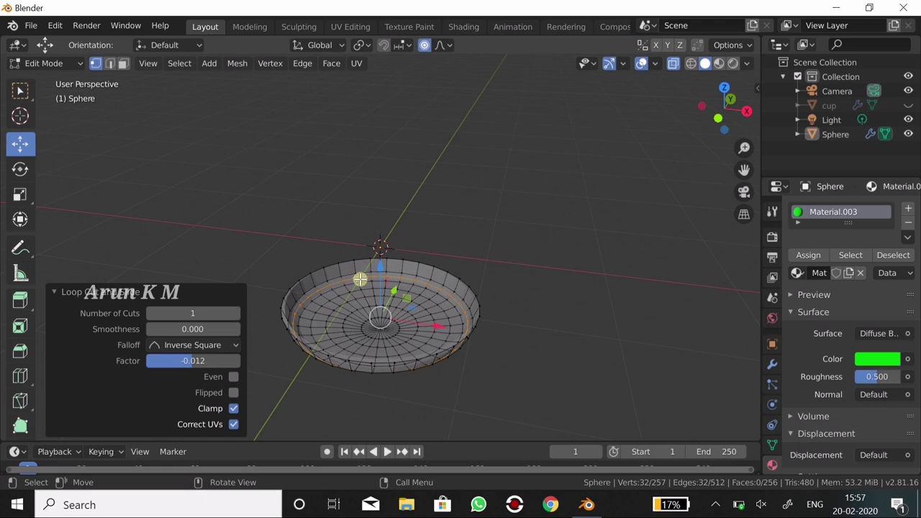
scroll(362, 279, "up", 1)
scroll(362, 277, "up", 1)
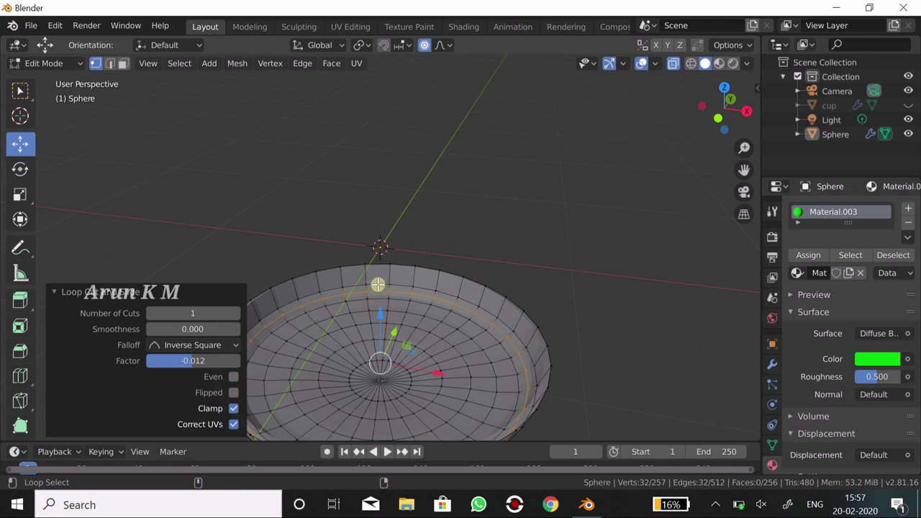
left_click(377, 284, "alt+shift")
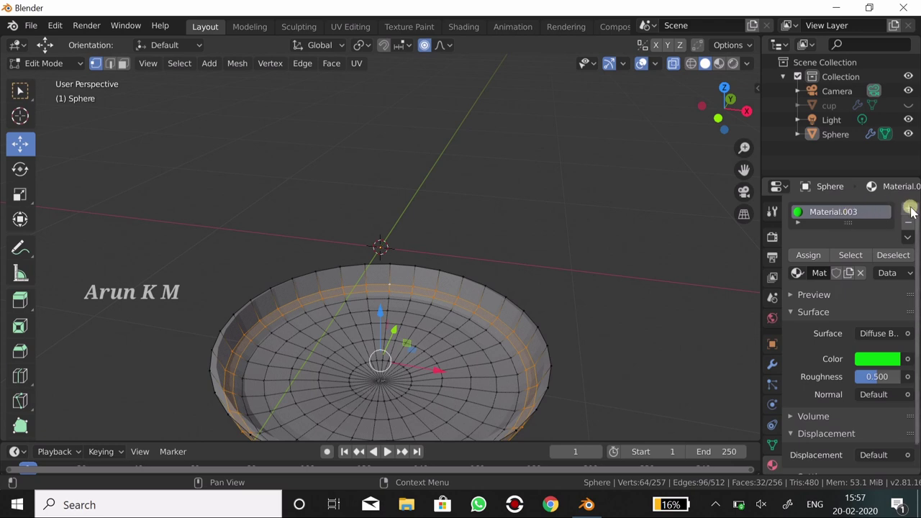
left_click(908, 211)
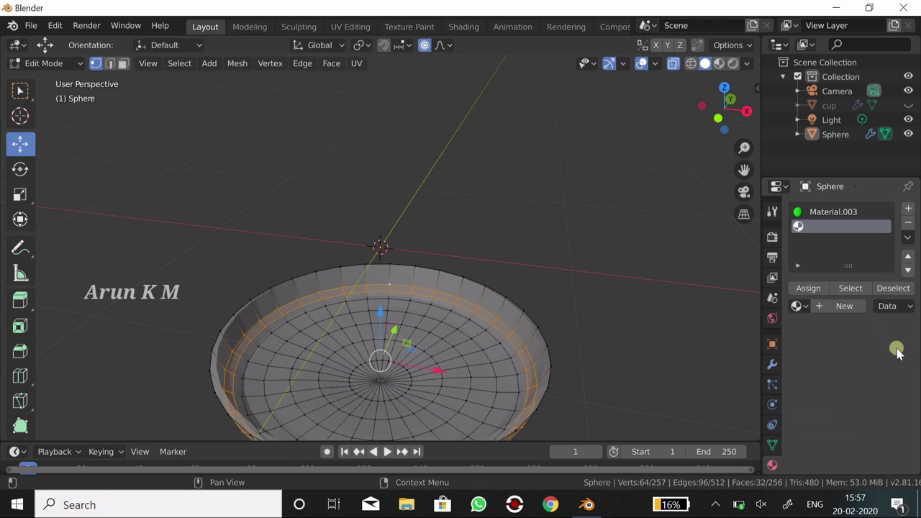
Create Material.004, assign it to the selected rim band, and make it red.
left_click(842, 307)
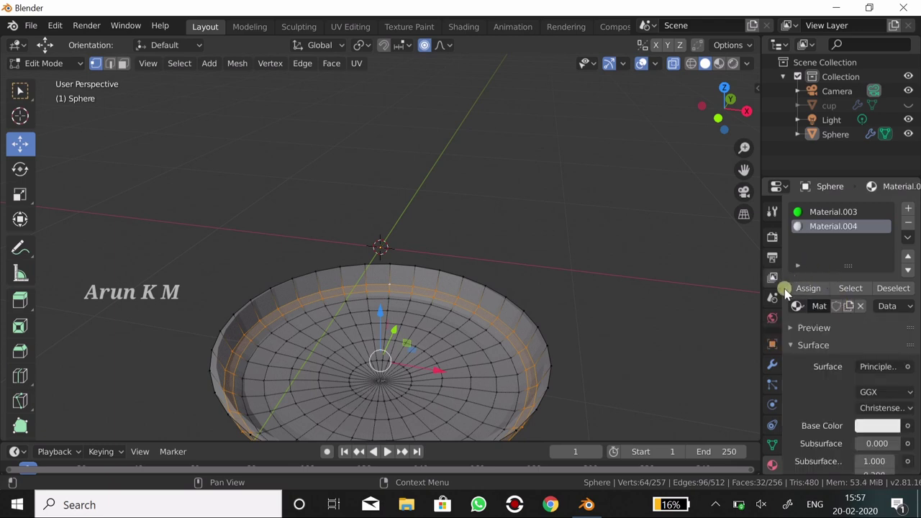
left_click(807, 288)
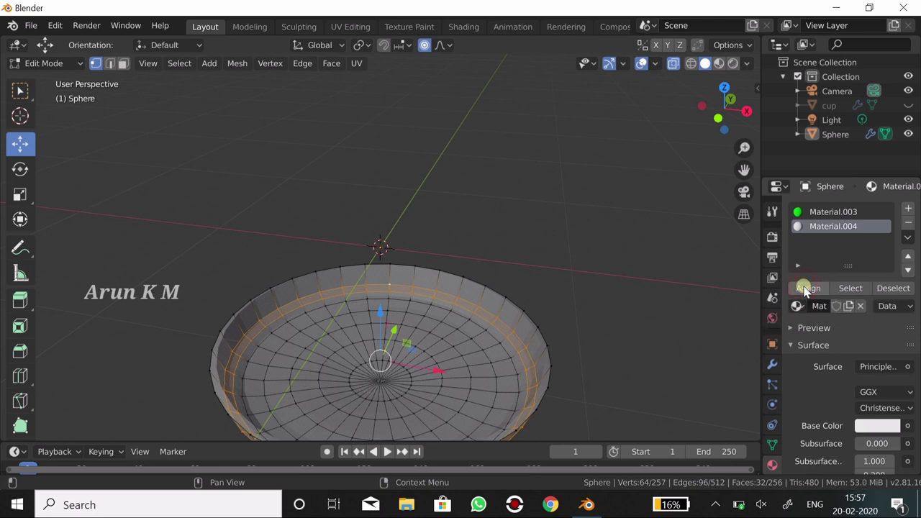
left_click(872, 427)
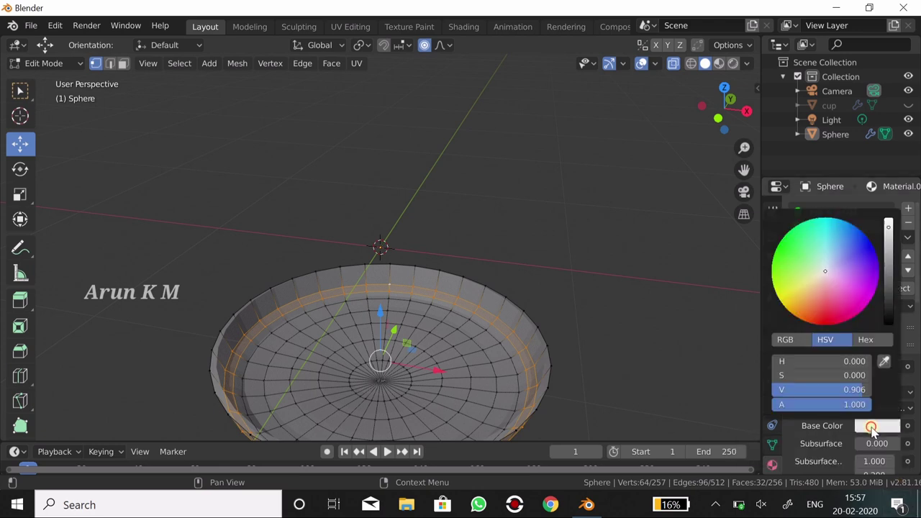
left_click(828, 320)
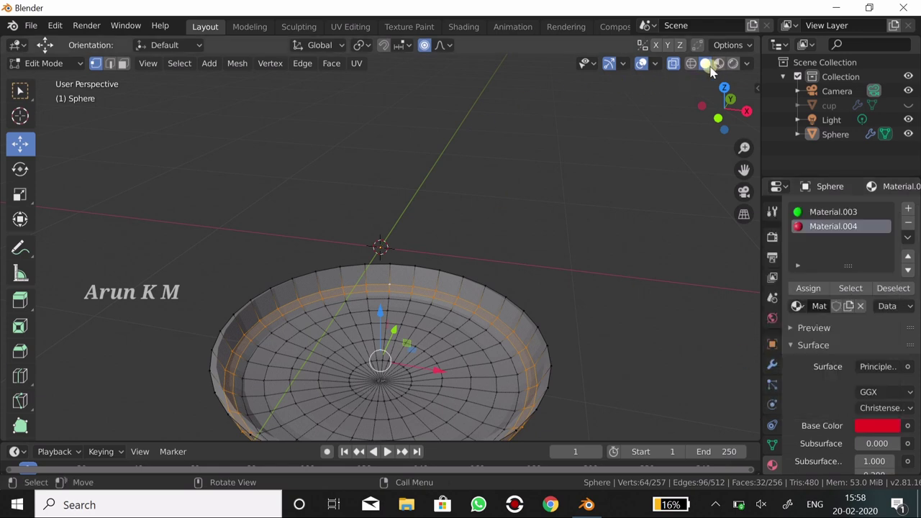
Deselect all and preview the green saucer with its red ring in Material Preview.
left_click(668, 167)
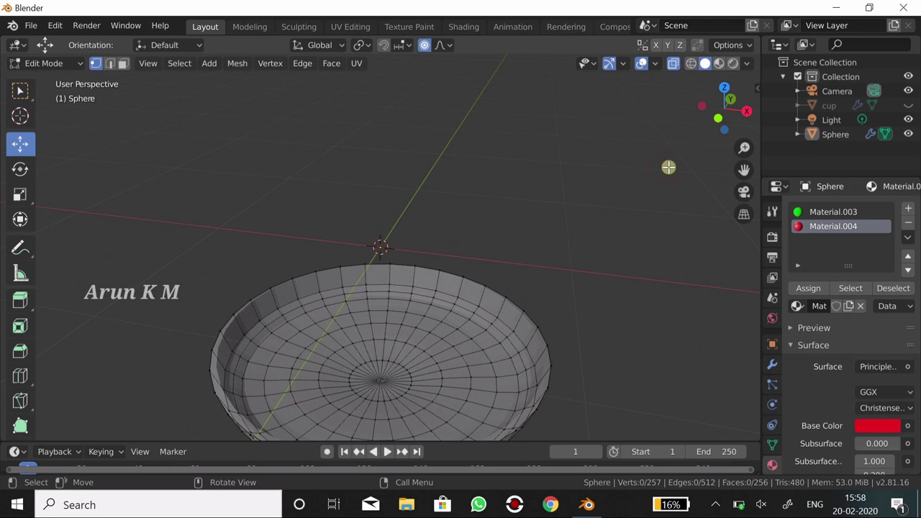
left_click(720, 63)
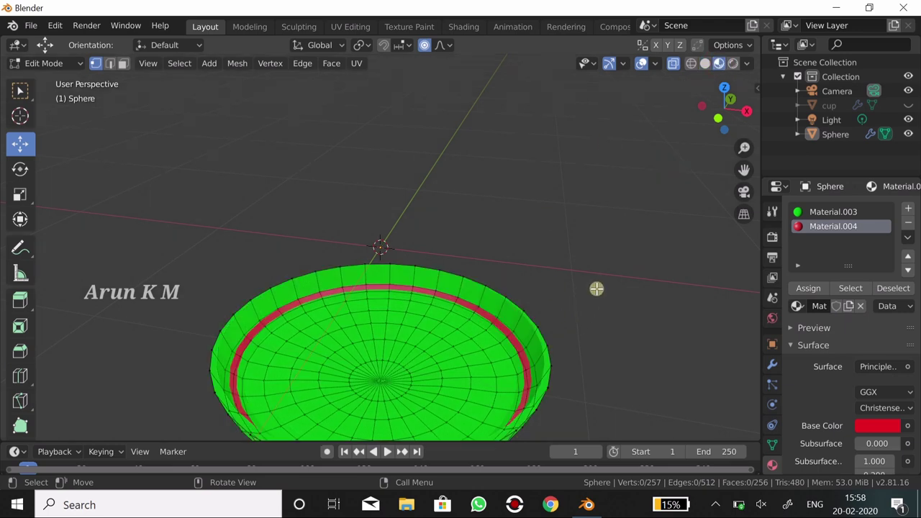
scroll(592, 303, "down", 3)
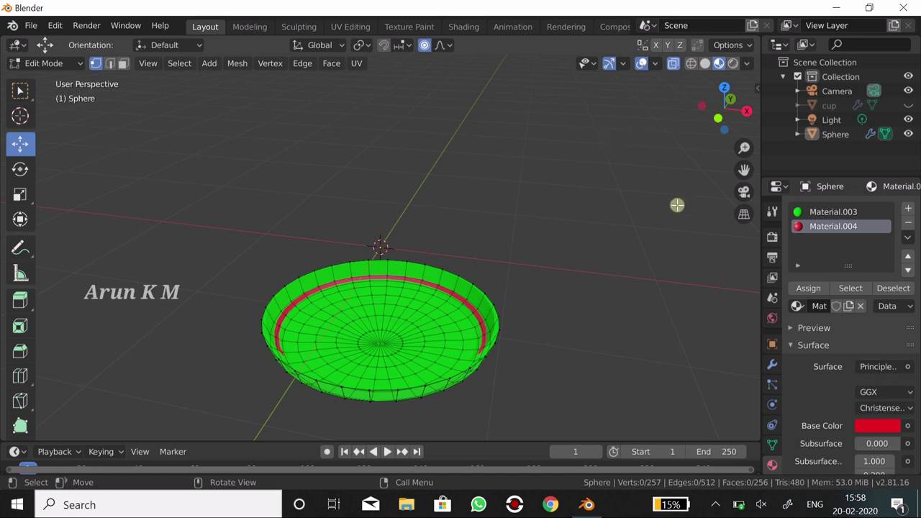
left_click(149, 65)
From the front view, raise the whole saucer mesh 0.938 m along Z with Smooth proportional falloff.
left_click(148, 64)
mouse_move(175, 229)
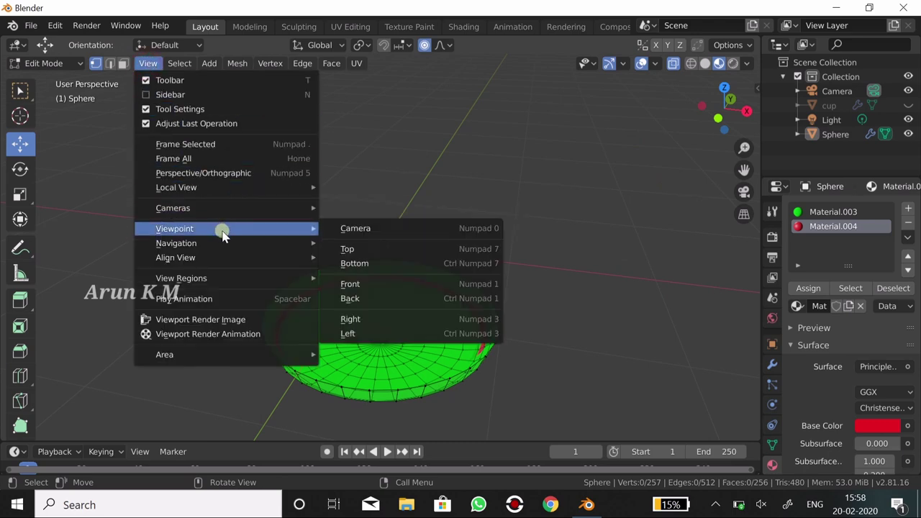
left_click(362, 285)
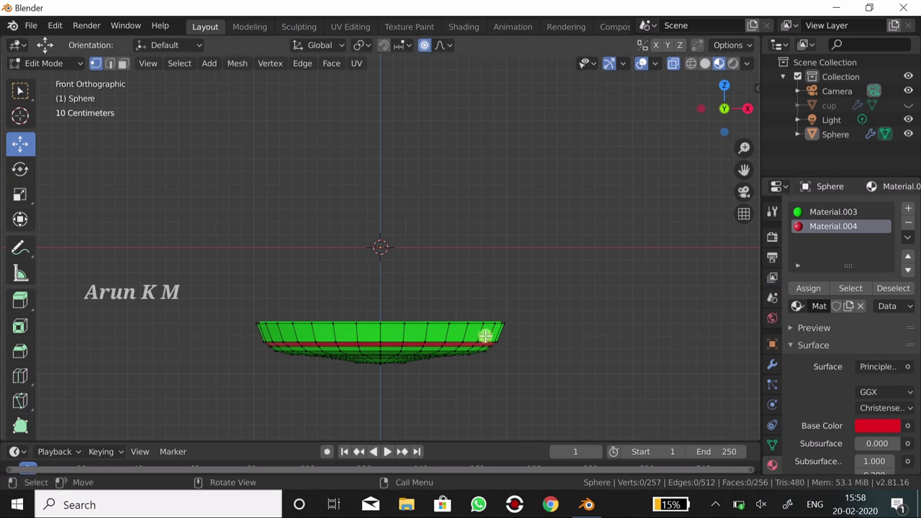
key("a")
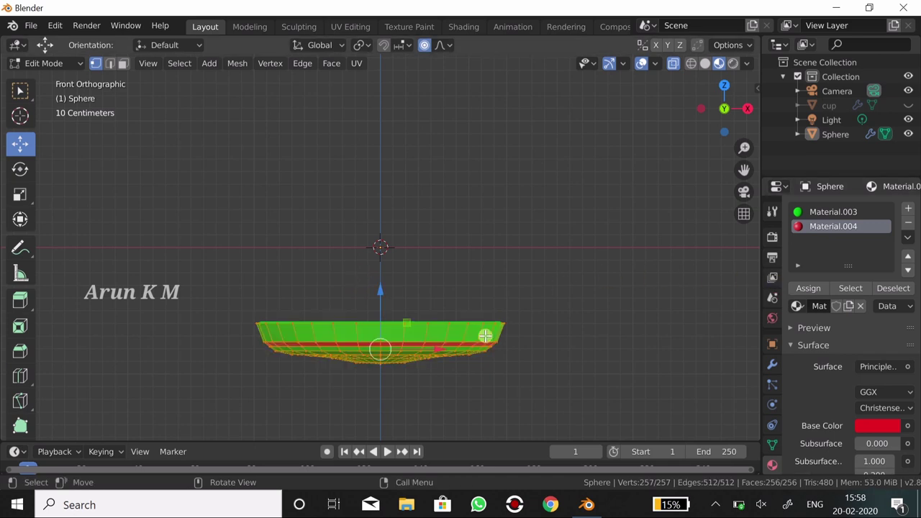
key("g")
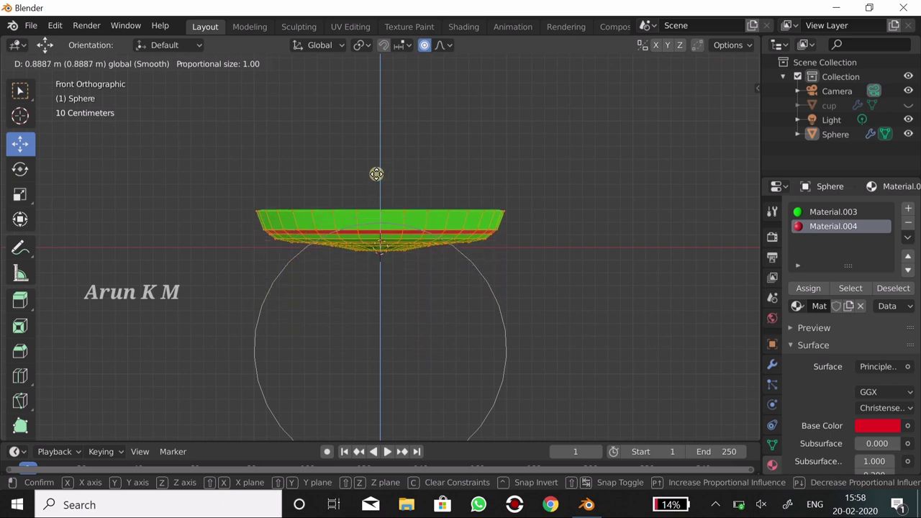
left_click(377, 177)
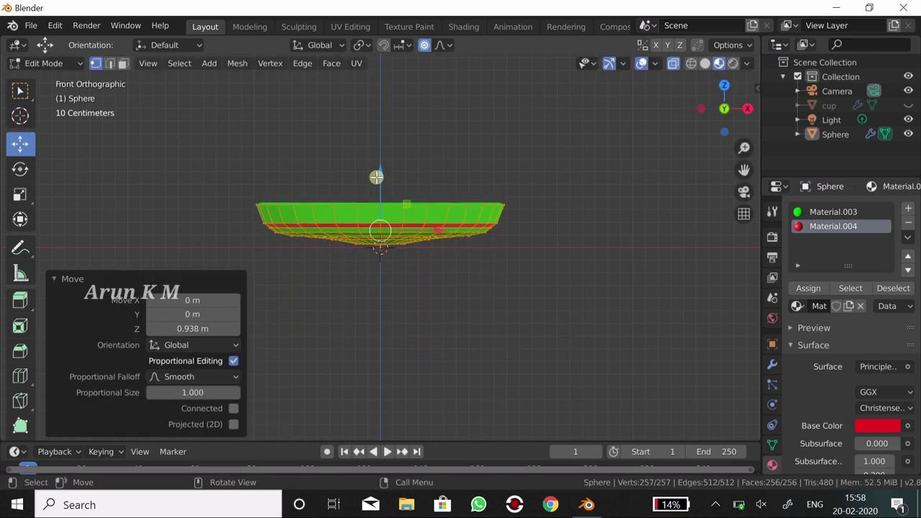
left_click(566, 347)
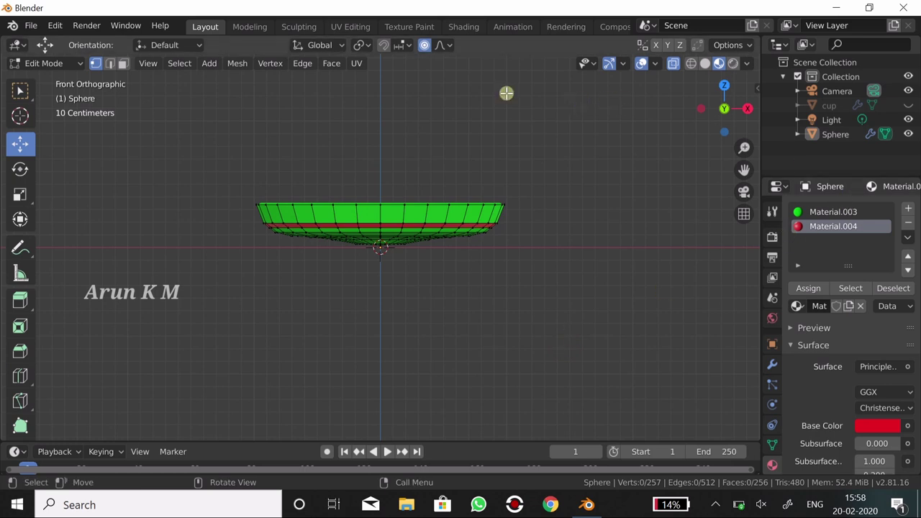
Return to Object Mode and apply Shade Smooth to the saucer.
left_click(71, 64)
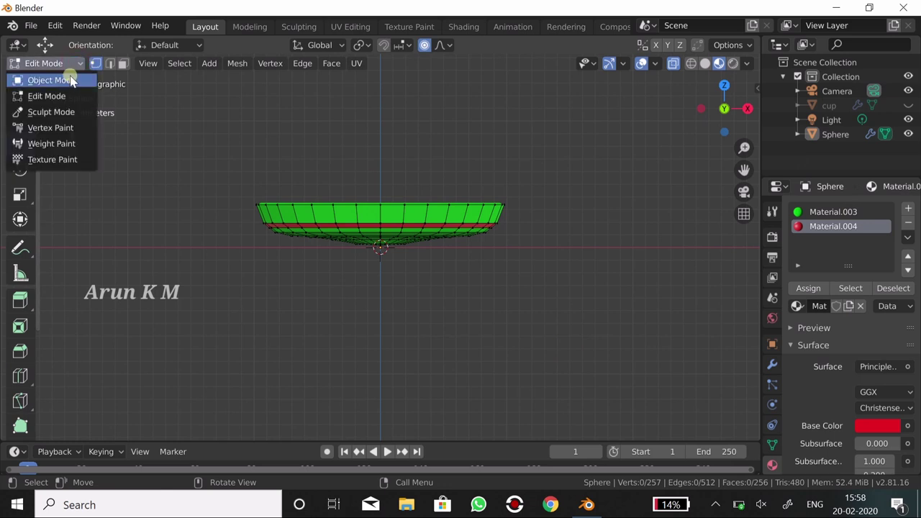
left_click(70, 81)
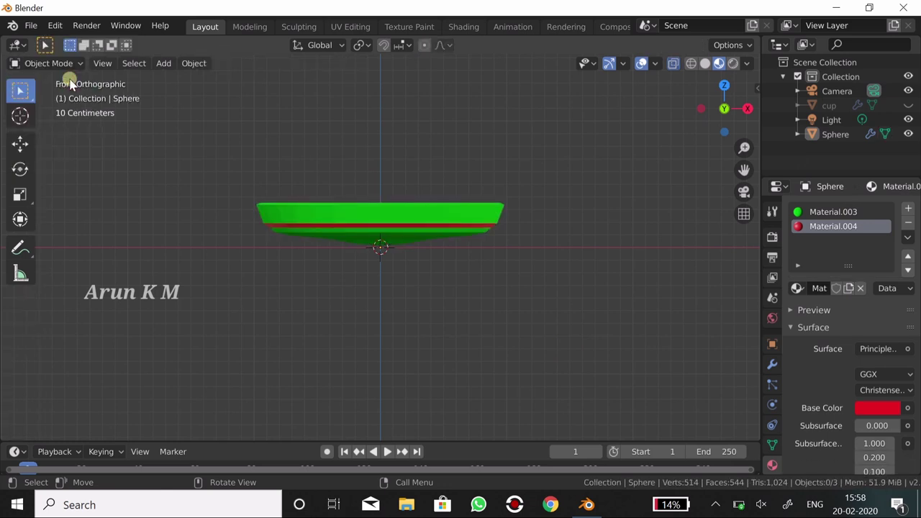
right_click(407, 215)
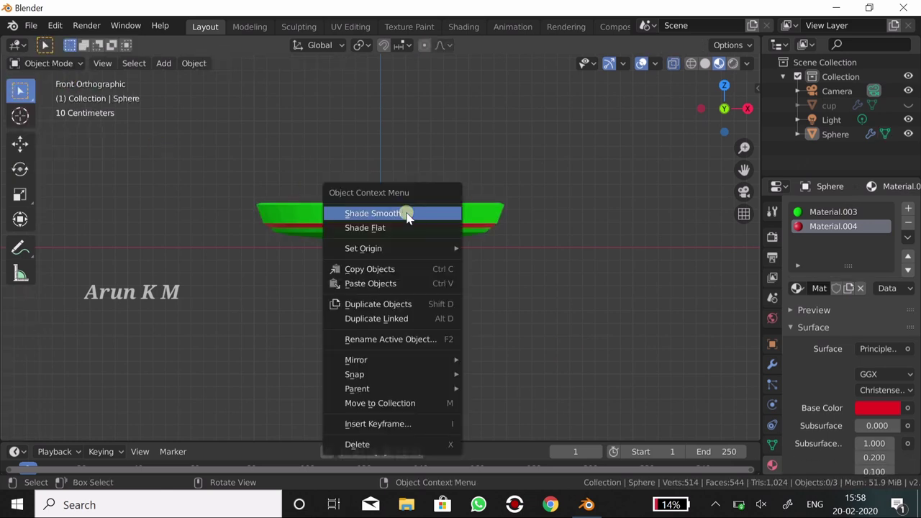
left_click(407, 215)
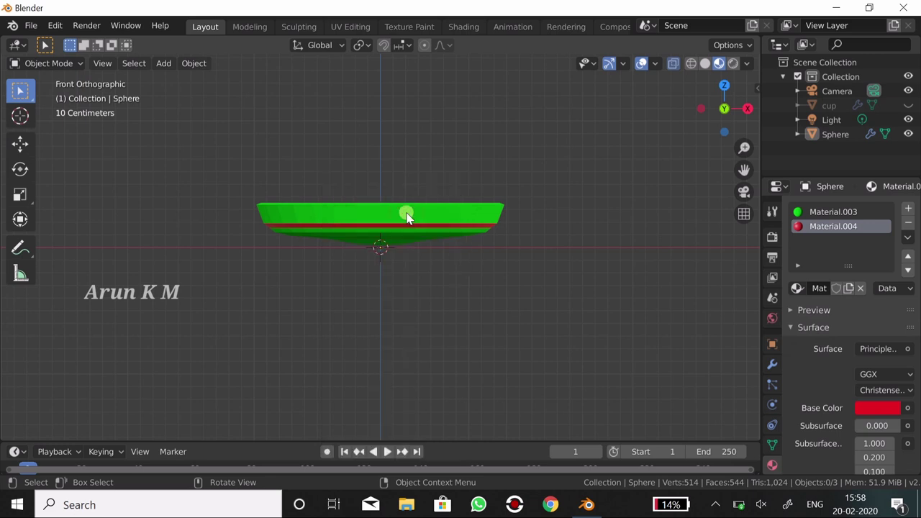
right_click(407, 215)
left_click(407, 215)
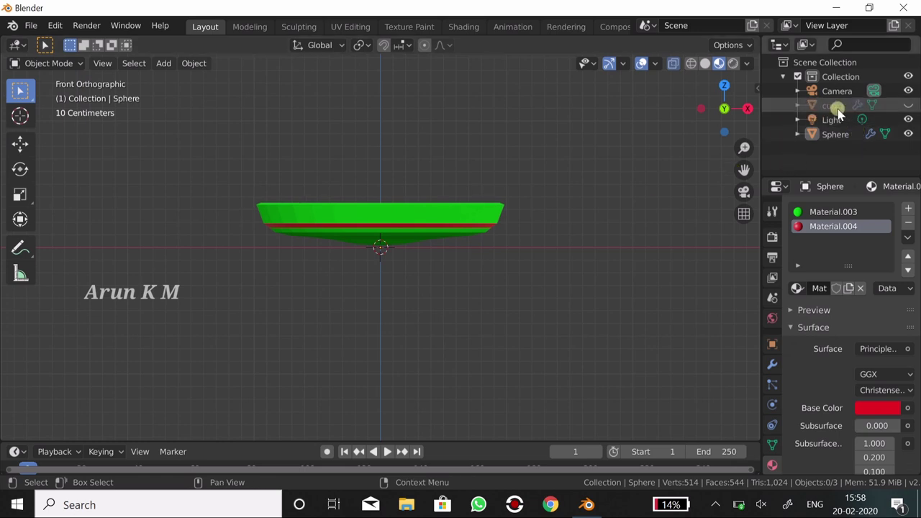
Make the hidden cup visible again from the Outliner.
left_click(908, 105)
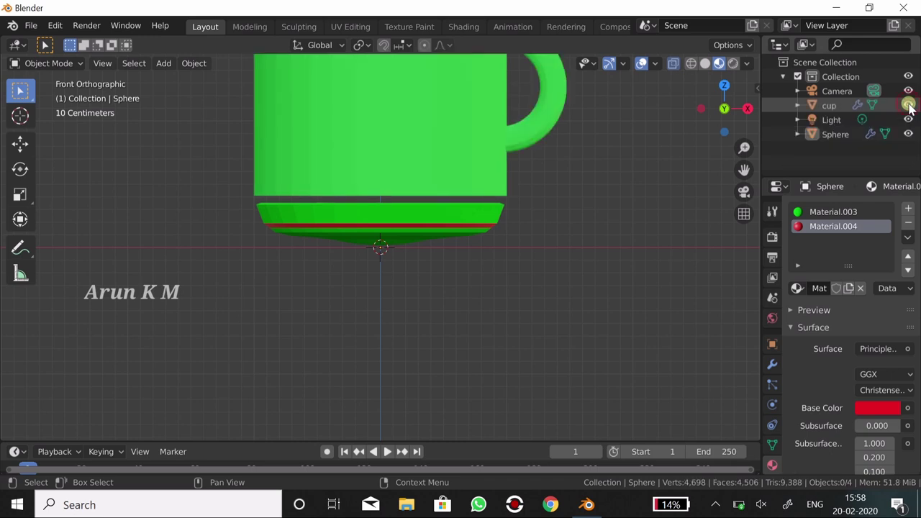
scroll(654, 241, "down", 4)
scroll(652, 241, "down", 1)
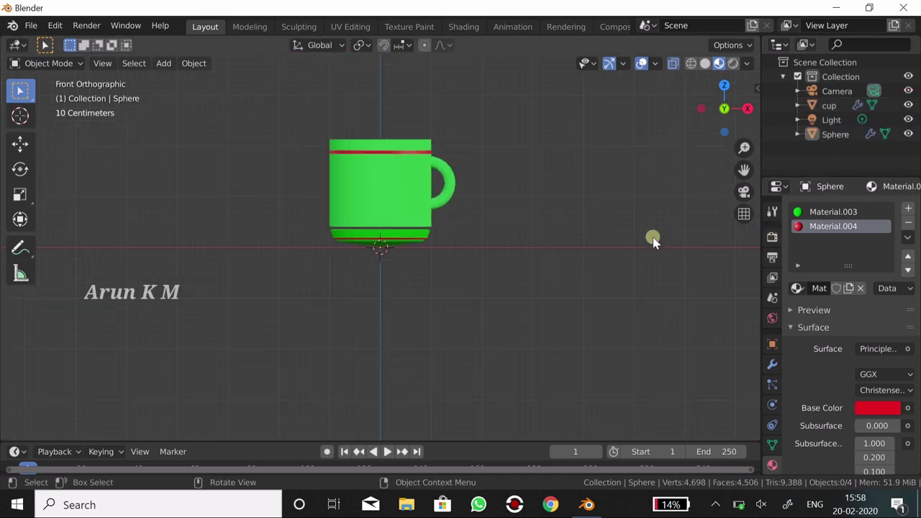
scroll(652, 241, "up", 1)
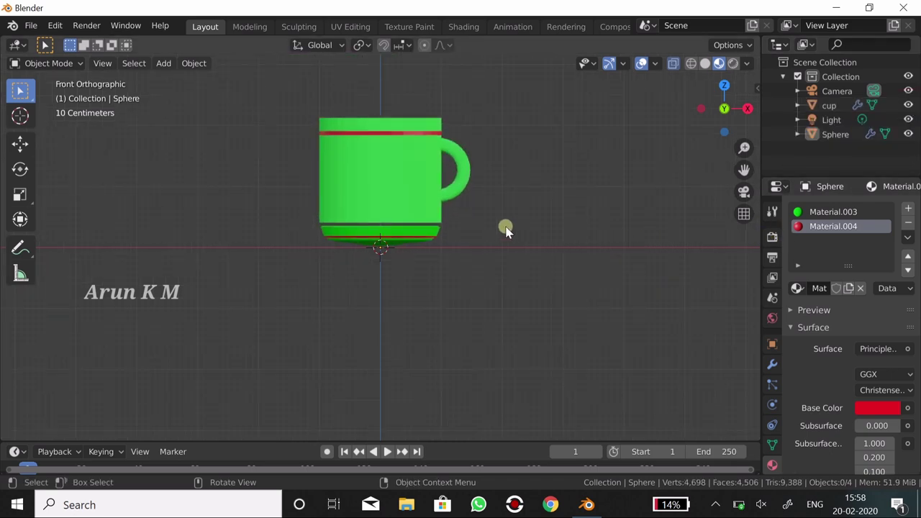
Scale the cup down to 0.604 so it rests on the green saucer.
left_click(384, 171)
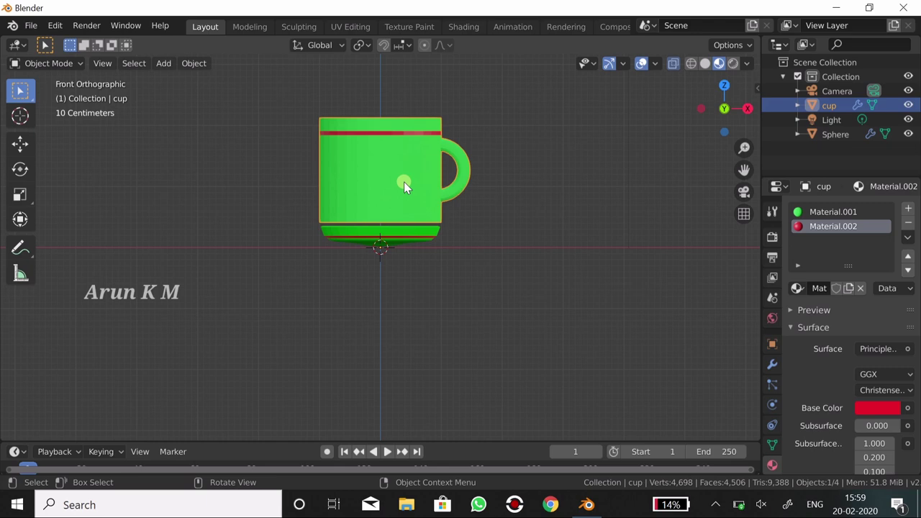
key("s")
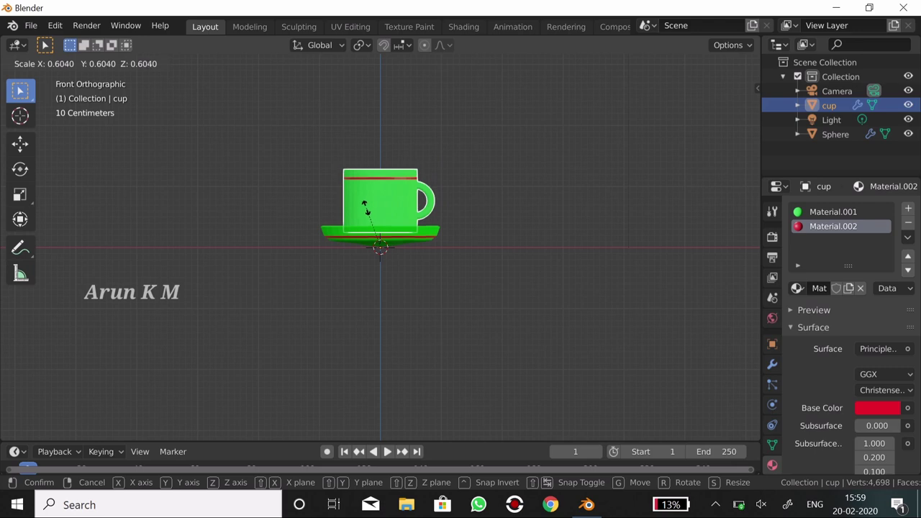
left_click(365, 208)
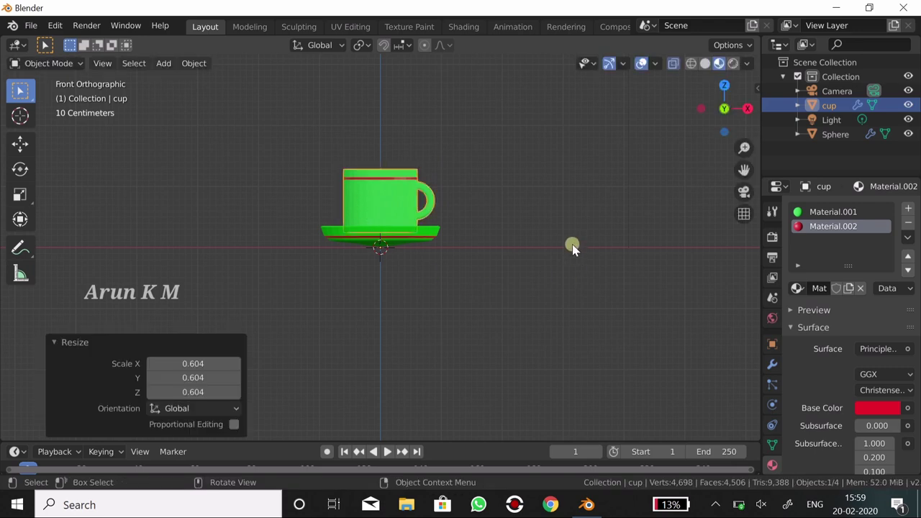
middle_click_drag(556, 214, 547, 286)
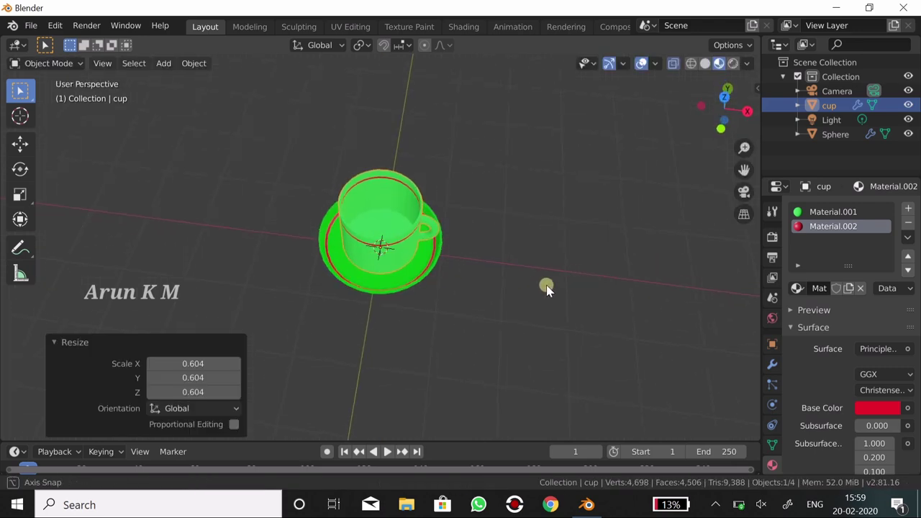
left_click(103, 63)
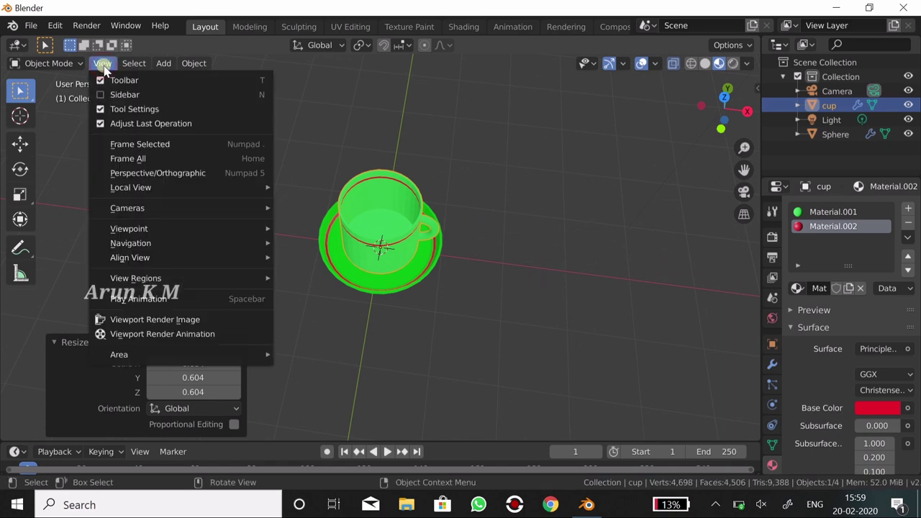
left_click(612, 167)
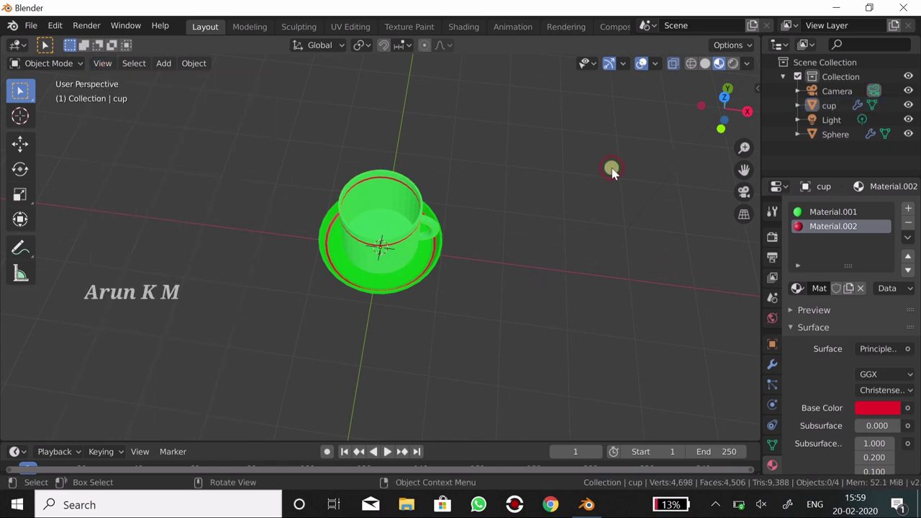
middle_click_drag(599, 189, 591, 212)
mouse_move(587, 251)
middle_mouse_down()
mouse_move(578, 282)
mouse_move(471, 235)
mouse_move(533, 120)
mouse_move(532, 144)
mouse_move(538, 127)
middle_mouse_up()
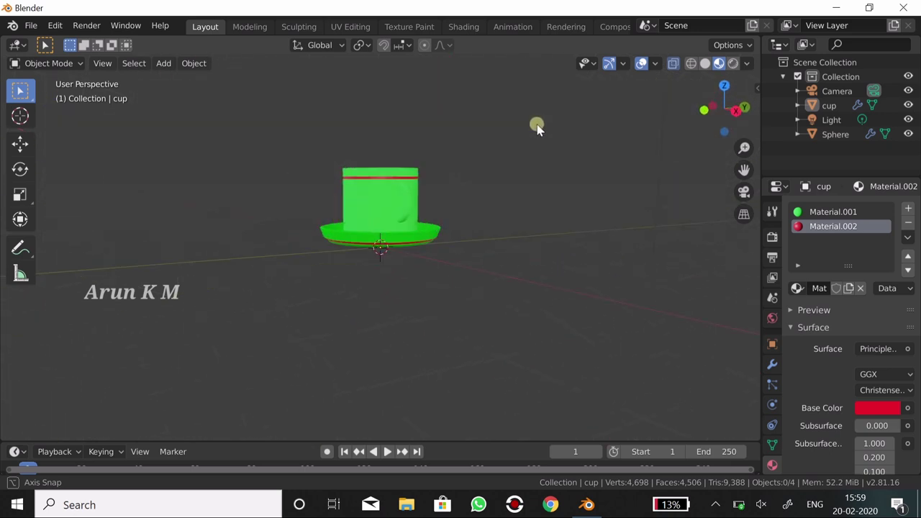
Scale the saucer up to about 1.252 so it spreads beyond the cup's base.
left_click(416, 240)
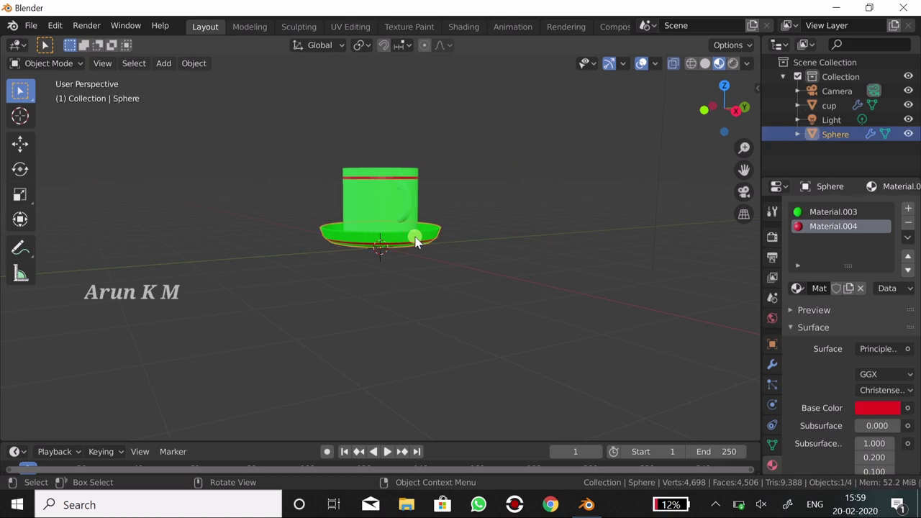
key("s")
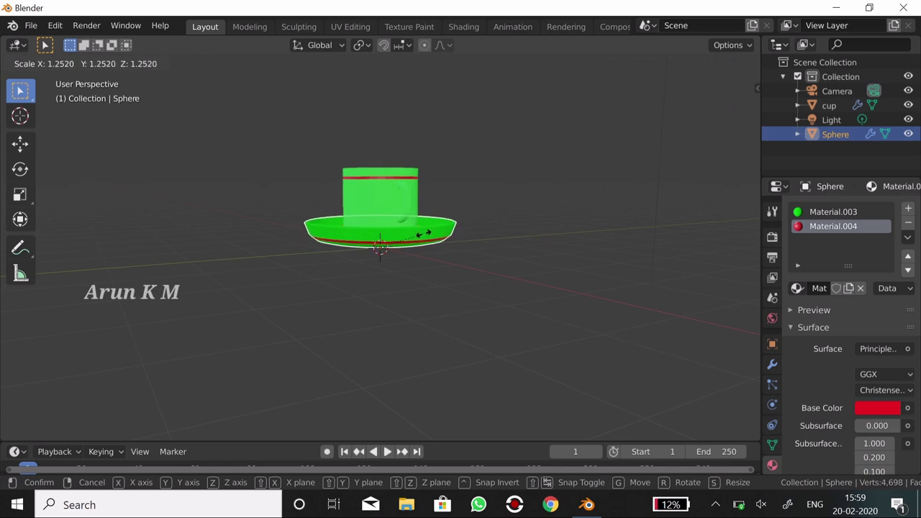
left_click(423, 235)
left_click(547, 206)
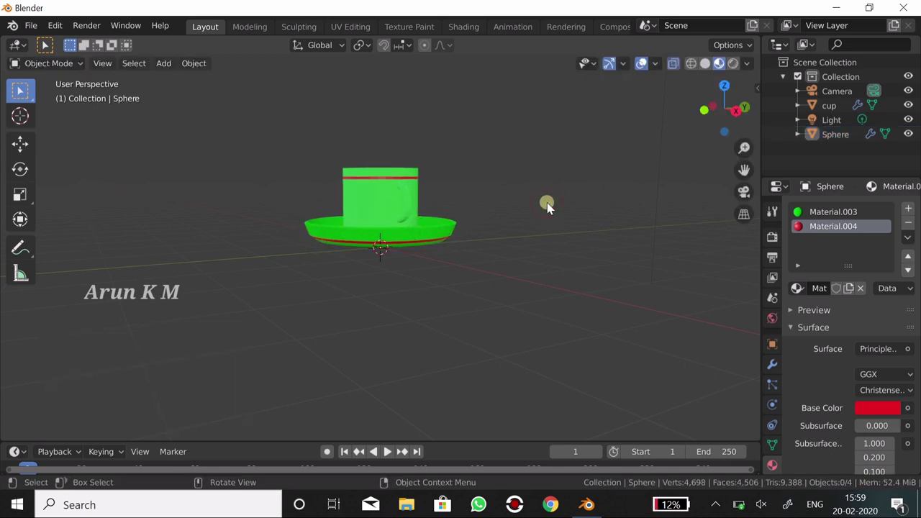
View the cup and saucer through the scene camera.
mouse_move(550, 202)
middle_mouse_down()
mouse_move(546, 290)
mouse_move(552, 232)
middle_mouse_up()
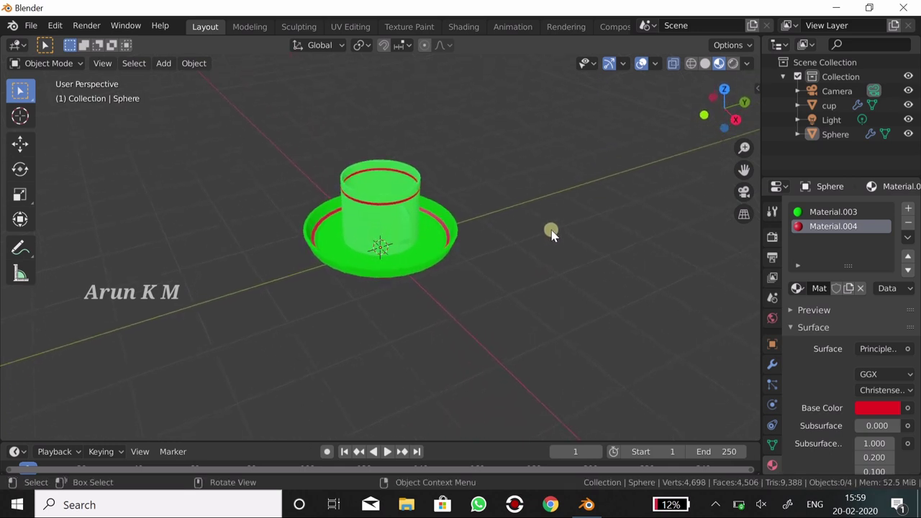
scroll(551, 232, "up", 1)
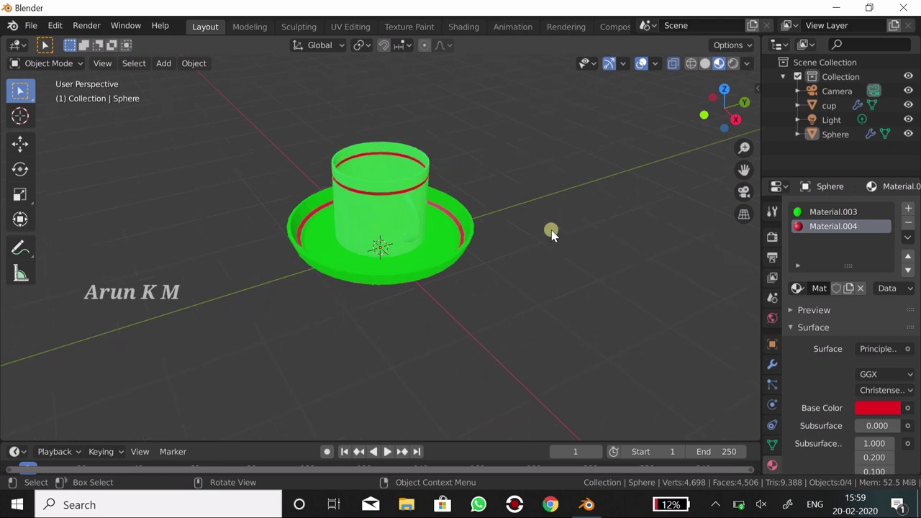
scroll(561, 228, "down", 1)
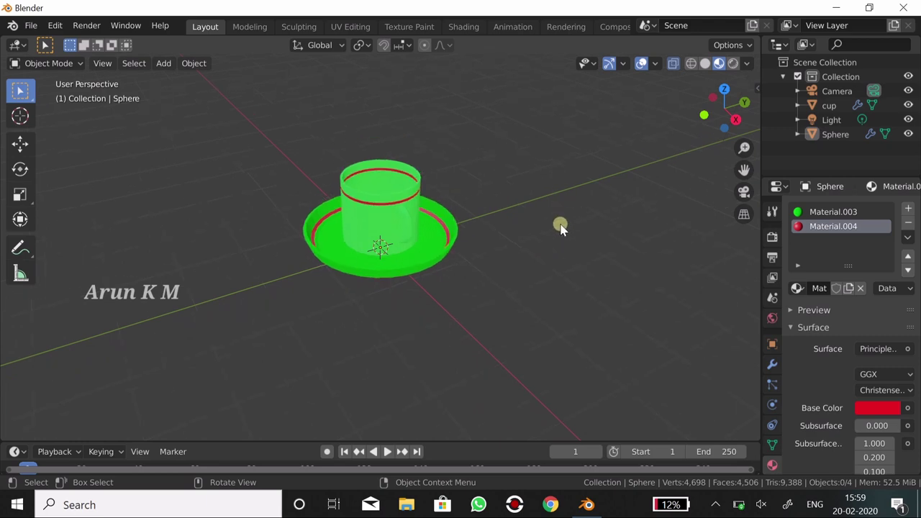
left_click(744, 192)
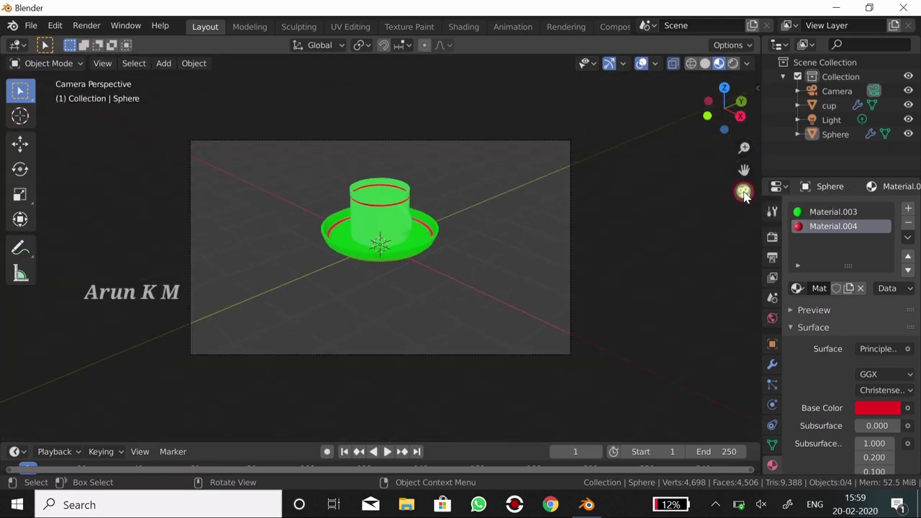